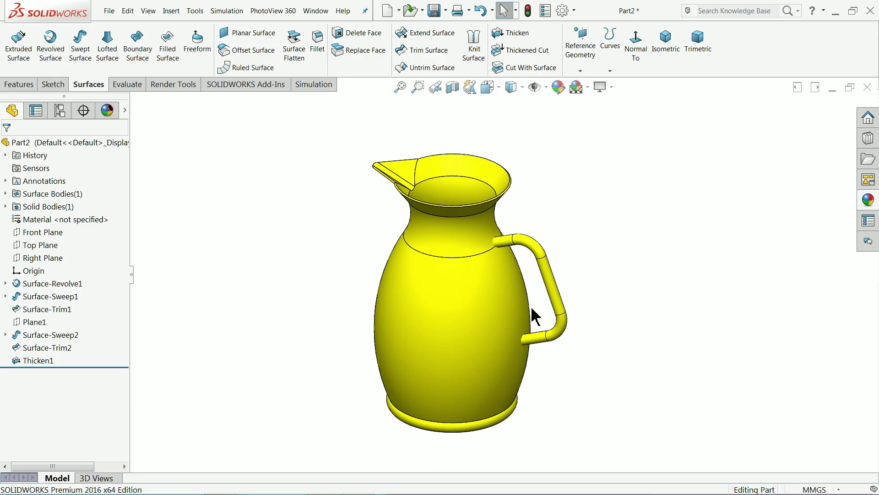
# Cut the yellow jug in half with Section View and orbit to inspect its wall.
pyautogui.moveTo(534, 314); pyautogui.dragTo(467, 286, button='middle')
pyautogui.click(452, 87)
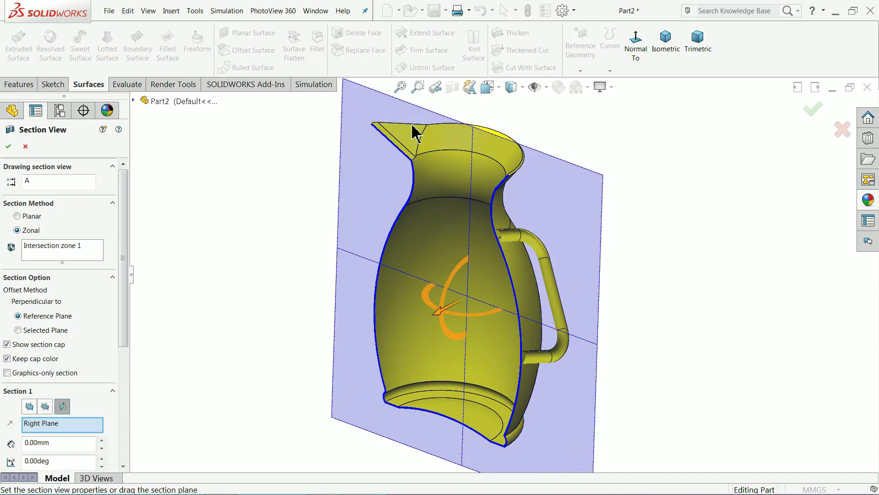
pyautogui.click(14, 146)
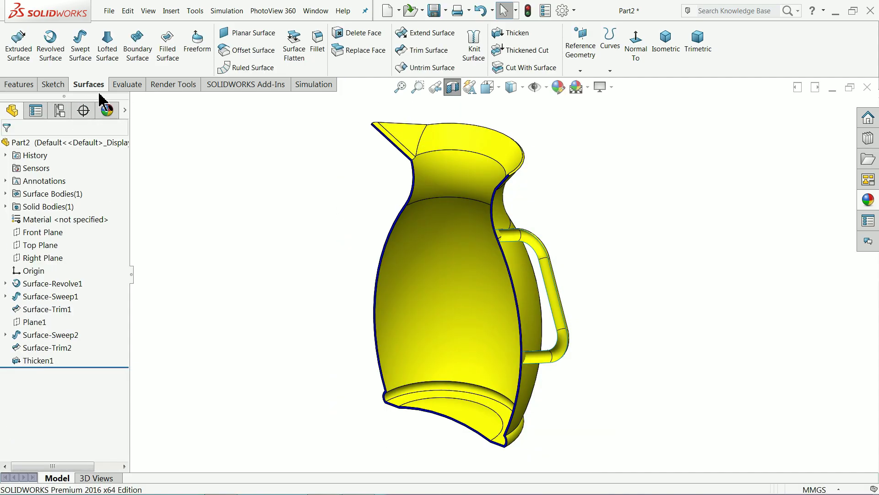
pyautogui.moveTo(387, 289); pyautogui.dragTo(399, 275, button='middle')
pyautogui.scroll(-2, 447, 224)
pyautogui.scroll(2, 472, 221)
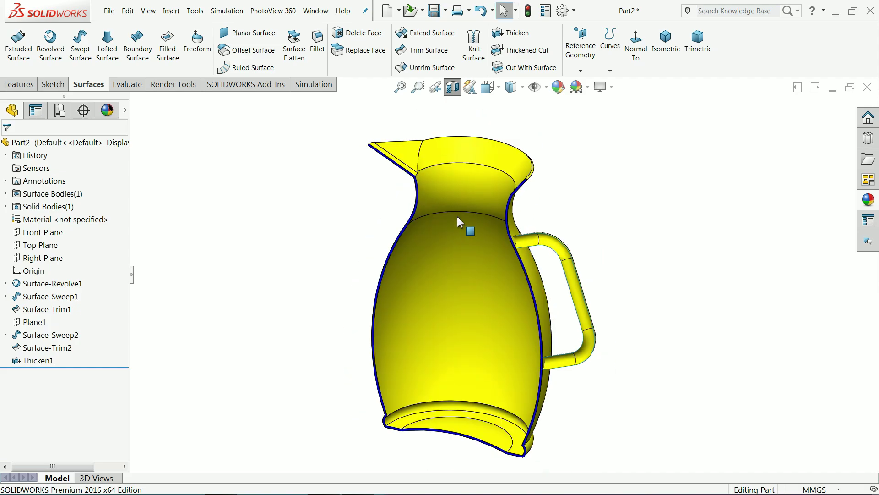
pyautogui.scroll(-2, 473, 222)
pyautogui.moveTo(473, 222)
pyautogui.mouseDown(button='middle')
pyautogui.moveTo(426, 215)
pyautogui.moveTo(462, 222)
pyautogui.moveTo(458, 215)
pyautogui.mouseUp(button='middle')
# Turn Section View off to show the whole jug, then switch to the Jug1.PDF drawing.
pyautogui.click(452, 87)
pyautogui.scroll(2, 452, 226)
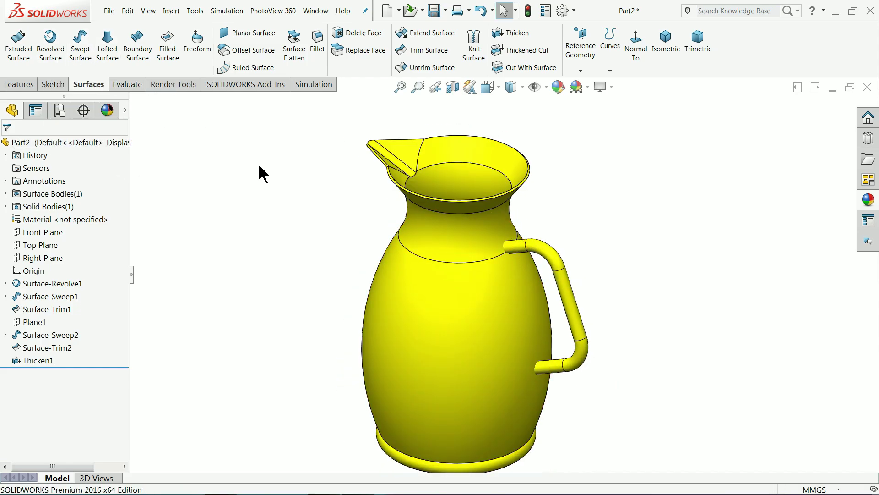
pyautogui.scroll(2, 346, 262)
pyautogui.scroll(-3, 477, 323)
pyautogui.hotkey('alt', 'Tab')
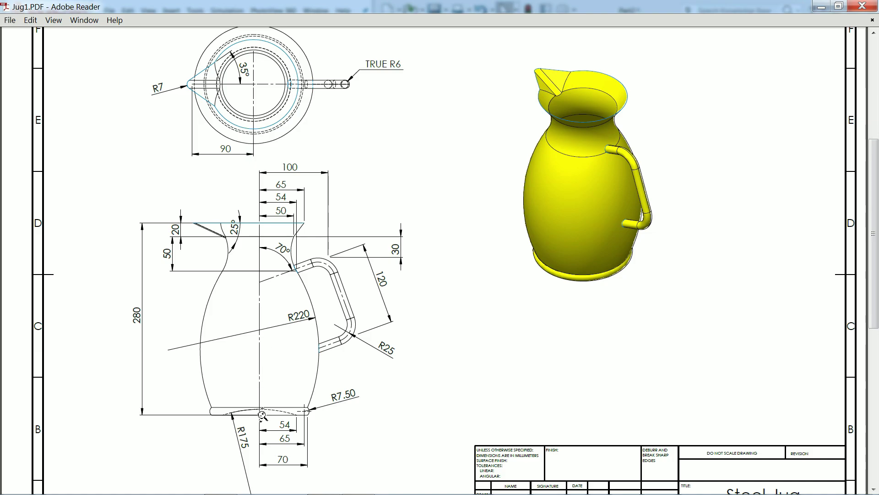
# Zoom into the Jug1.PDF front view so the 280 height, R220 and R25 dimensions are readable.
pyautogui.moveTo(270, 393)
pyautogui.mouseDown()
pyautogui.moveTo(275, 356)
pyautogui.moveTo(292, 350)
pyautogui.moveTo(293, 334)
pyautogui.moveTo(291, 342)
pyautogui.mouseUp()
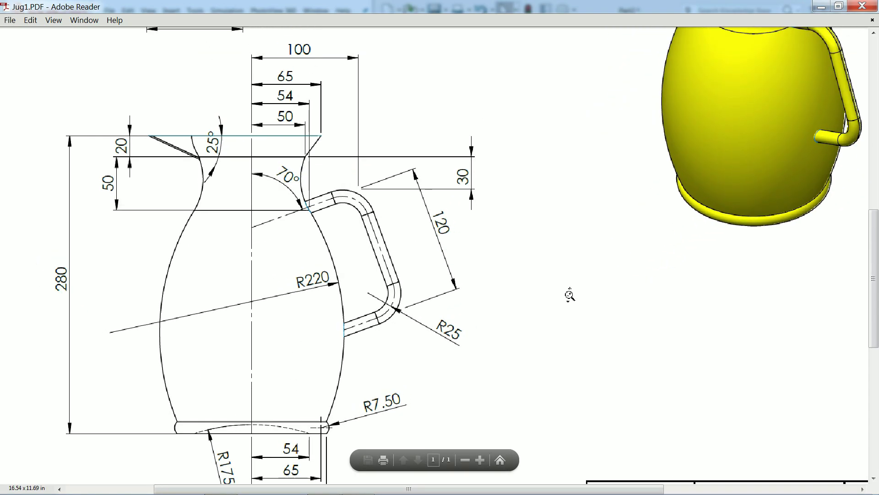
pyautogui.moveTo(877, 291); pyautogui.dragTo(877, 319)
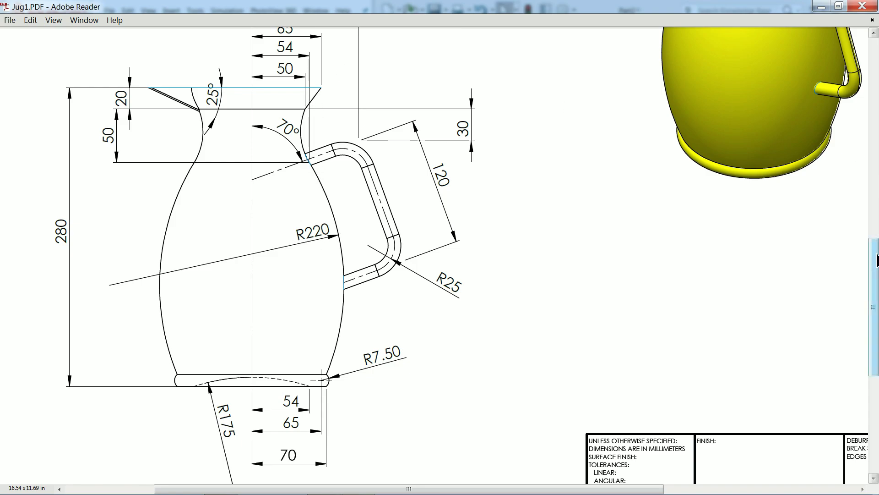
pyautogui.scroll(3, 876, 242)
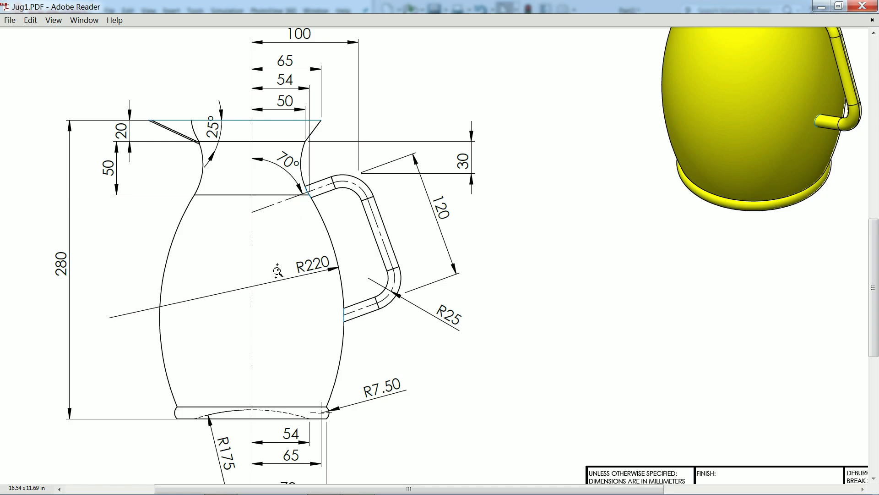
# Minimize the PDF and confirm the new part's units are MMGS.
pyautogui.click(821, 5)
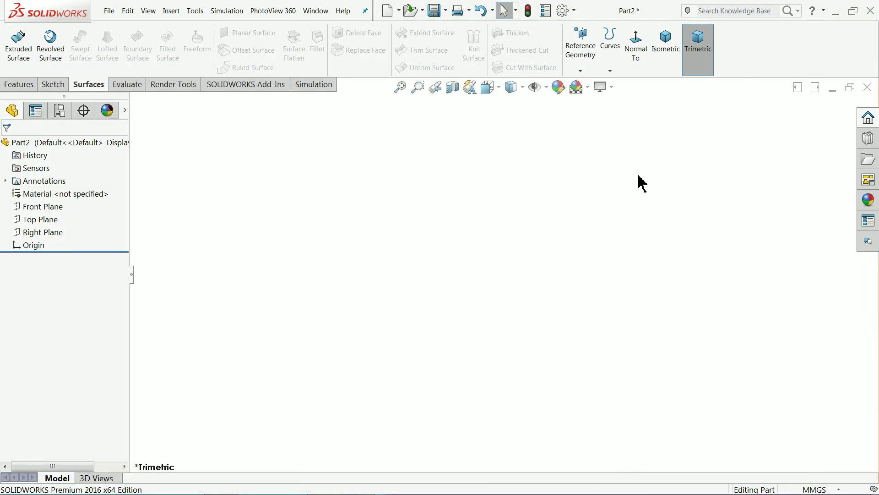
pyautogui.click(802, 489)
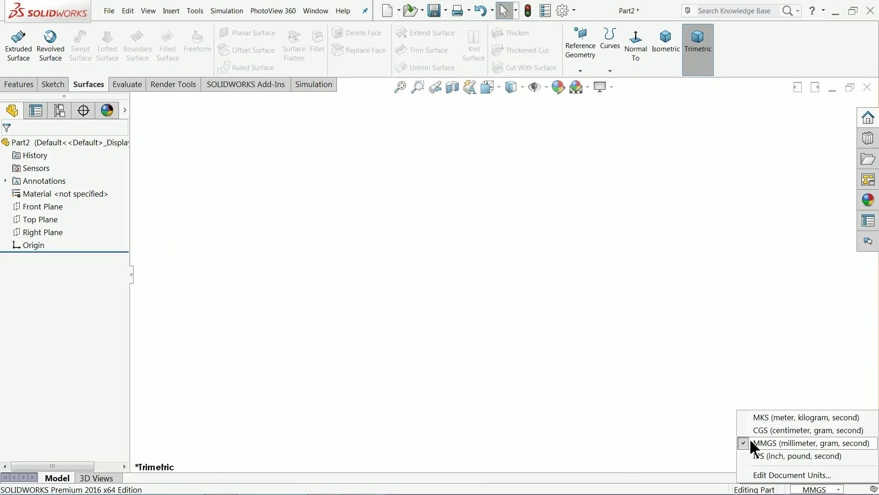
pyautogui.click(542, 337)
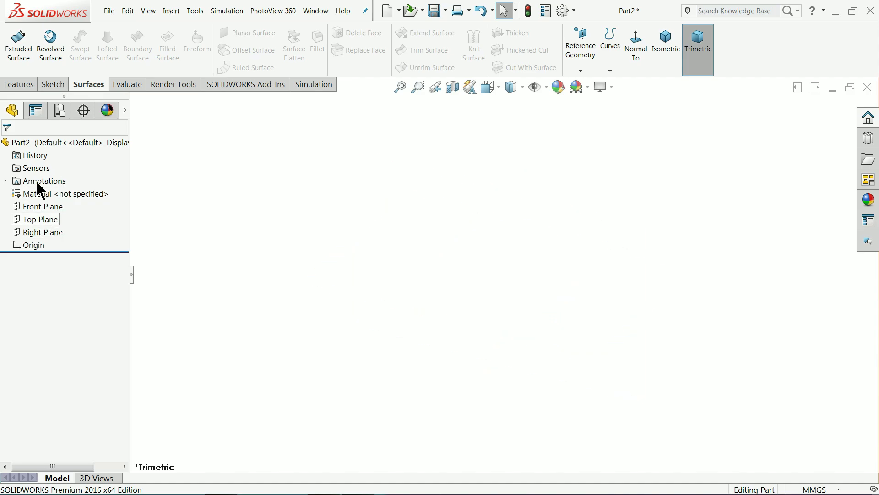
# Check the available CommandManager tabs and select the Right Plane.
pyautogui.rightClick(86, 86)
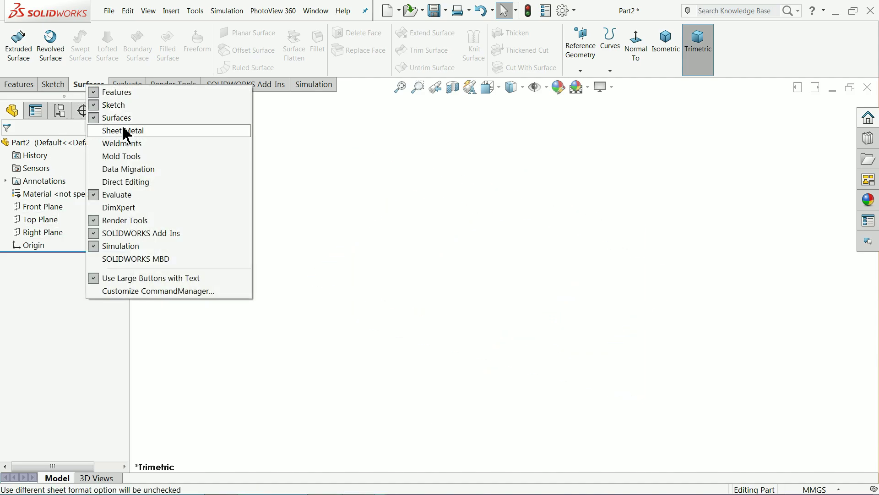
pyautogui.click(300, 156)
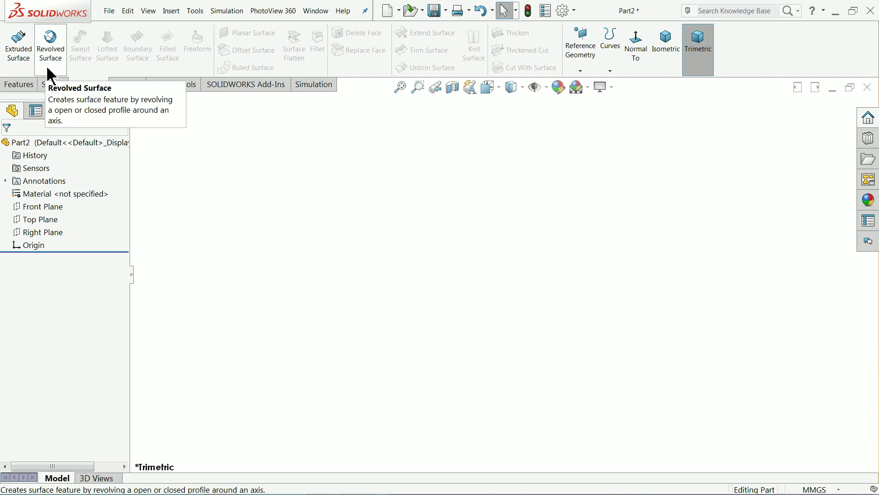
pyautogui.click(43, 236)
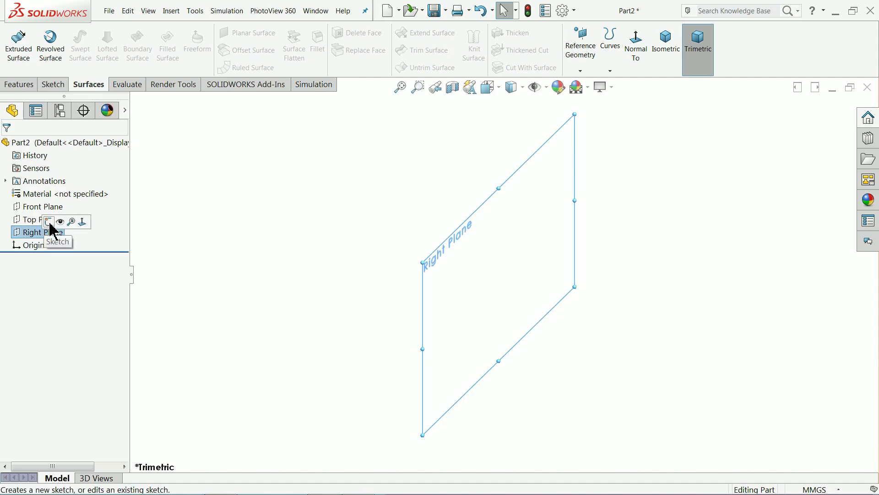
# Sketch on the Right Plane a vertical centerline down to the origin and a horizontal one rightward.
pyautogui.click(49, 222)
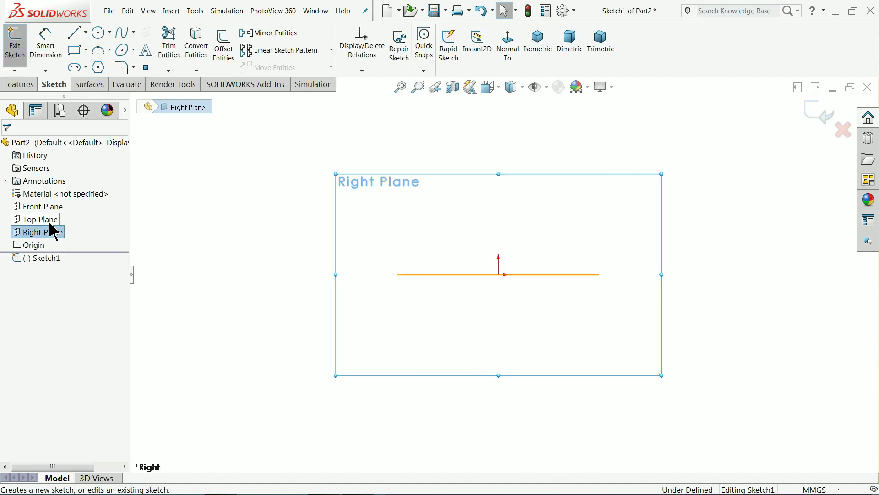
pyautogui.click(85, 33)
pyautogui.click(99, 60)
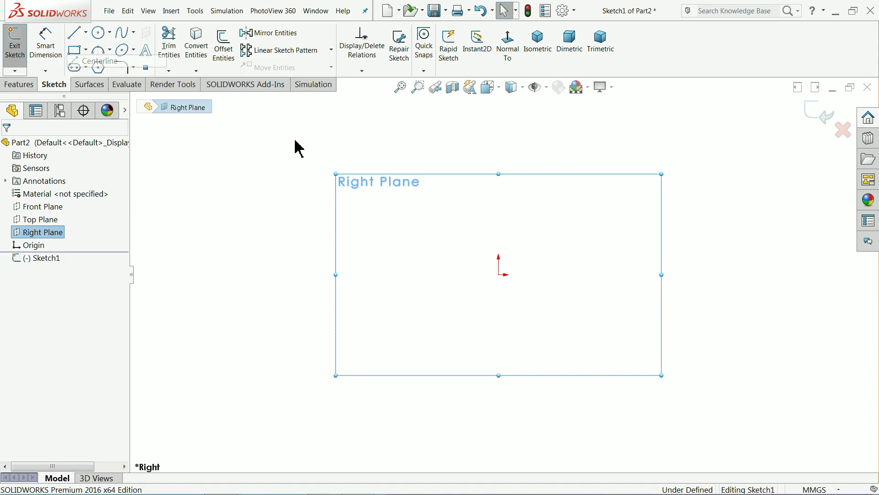
pyautogui.click(498, 113)
pyautogui.click(499, 275)
pyautogui.click(587, 275)
pyautogui.rightClick(597, 256)
pyautogui.click(634, 263)
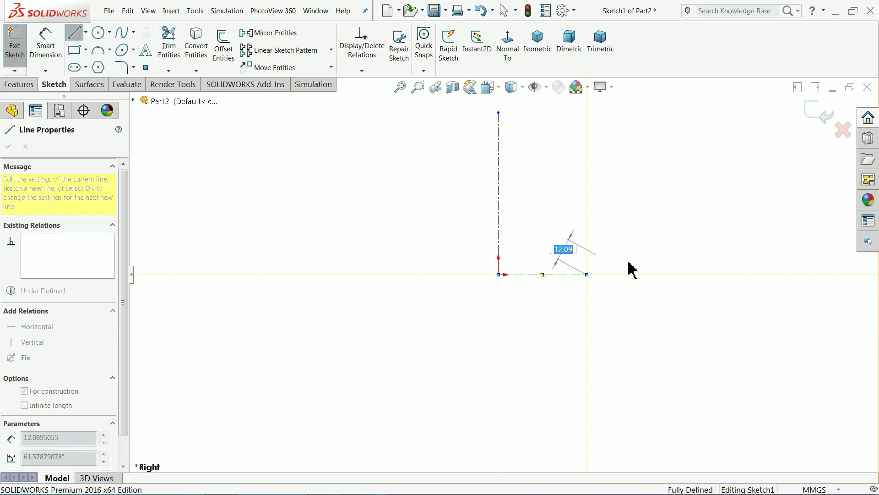
pyautogui.scroll(-5, 586, 167)
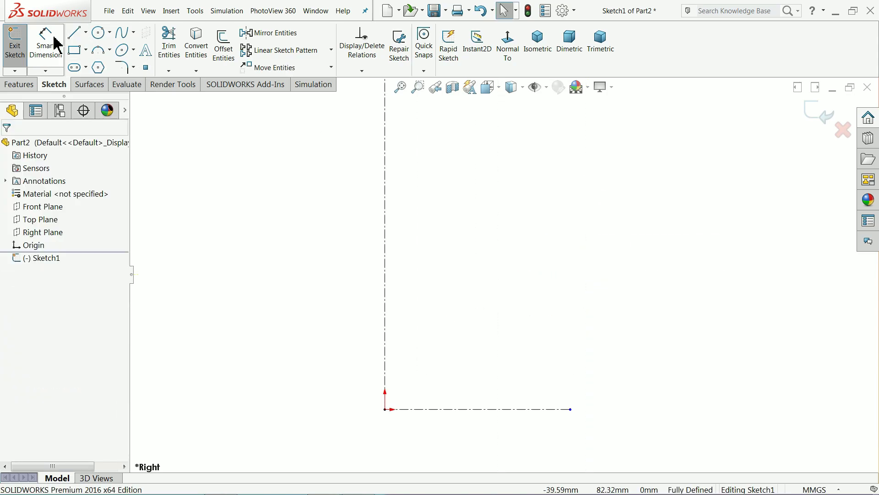
# Draw a three-point arc between the two centerlines and a short horizontal base line from its lower end.
pyautogui.click(96, 55)
pyautogui.click(385, 369)
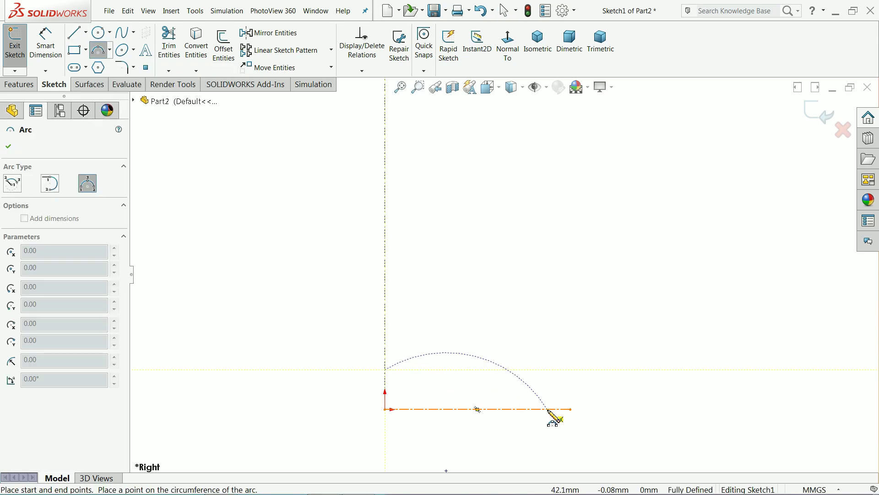
pyautogui.click(571, 409)
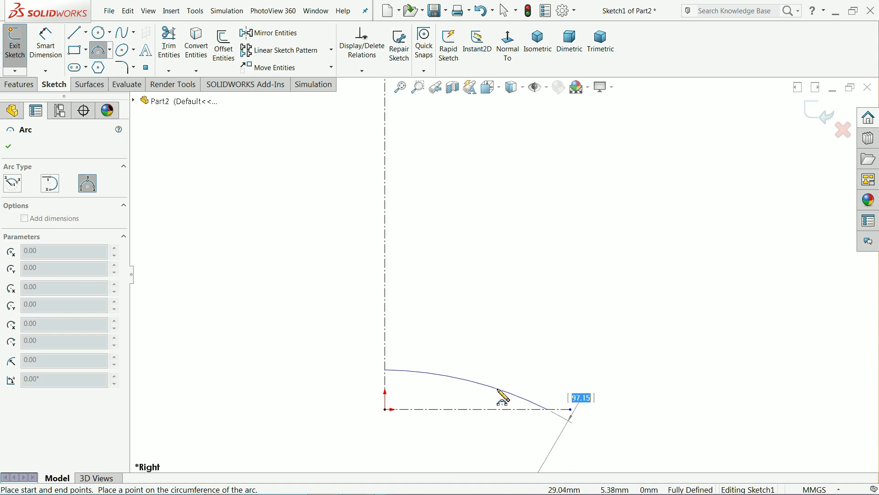
pyautogui.click(499, 391)
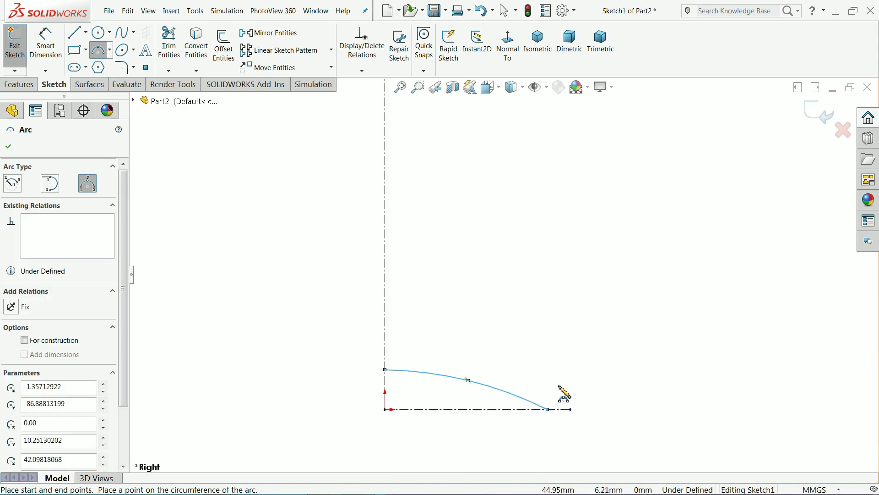
pyautogui.press('l')
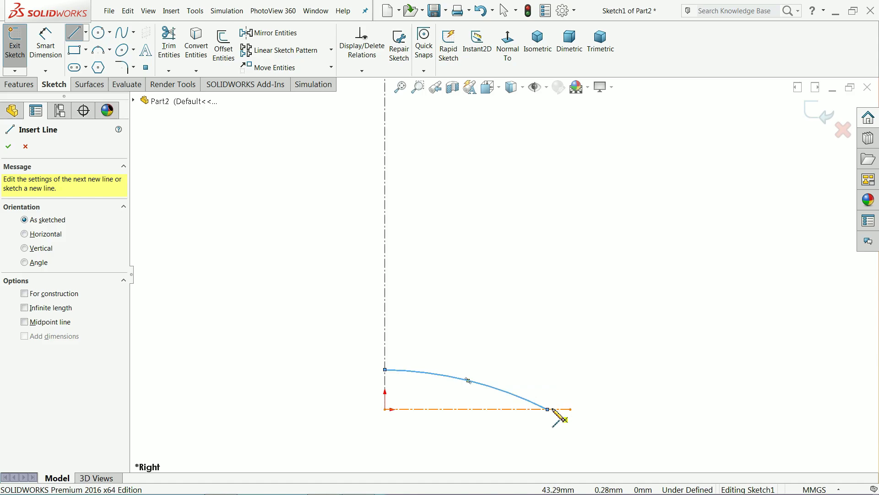
pyautogui.scroll(-3, 558, 414)
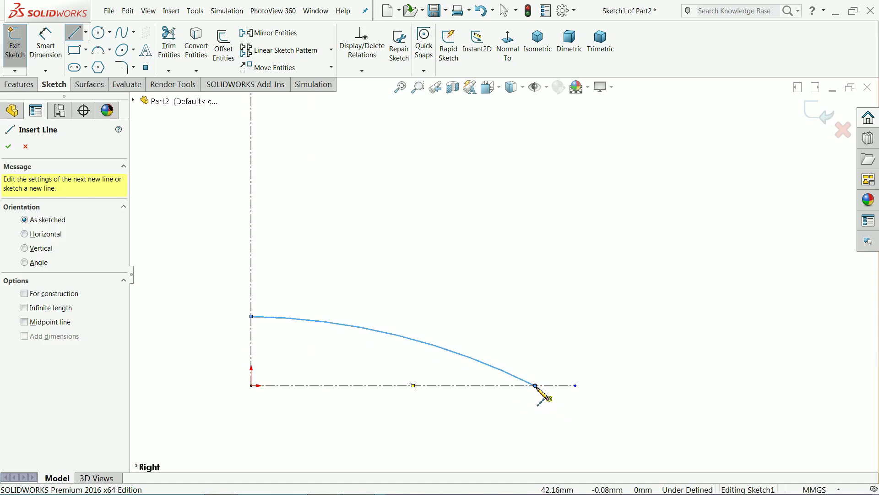
pyautogui.click(535, 385)
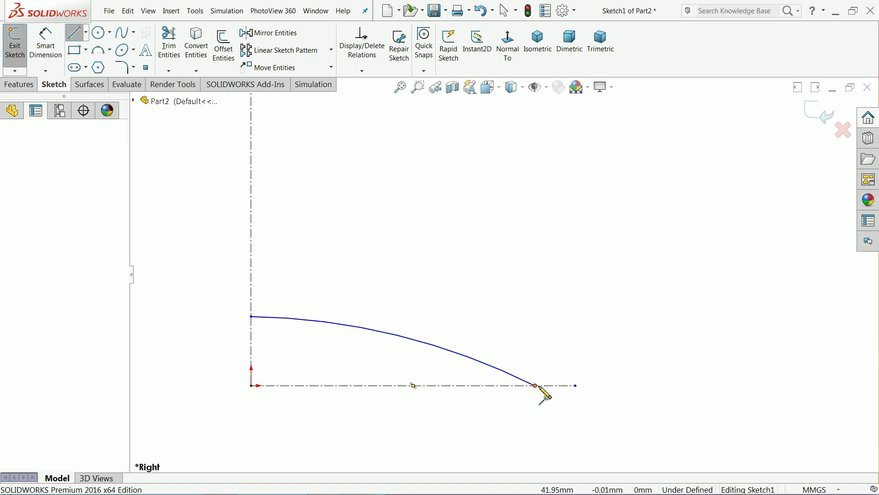
pyautogui.click(575, 385)
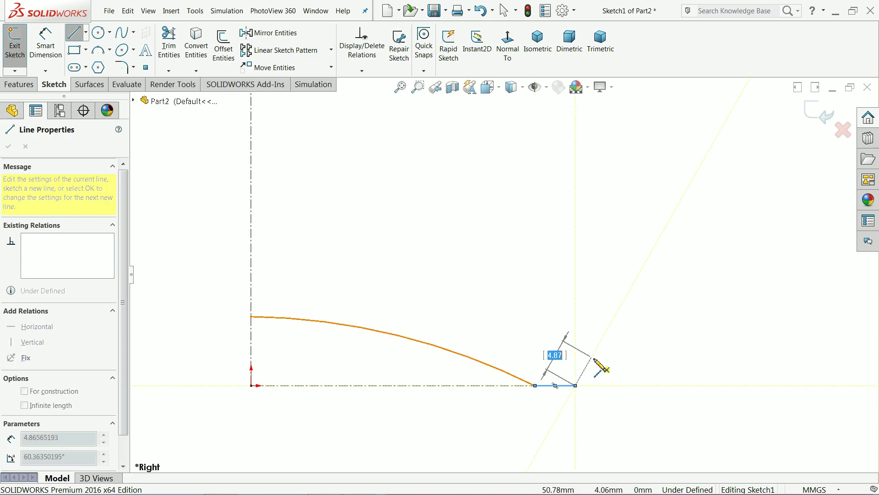
pyautogui.doubleClick(575, 385)
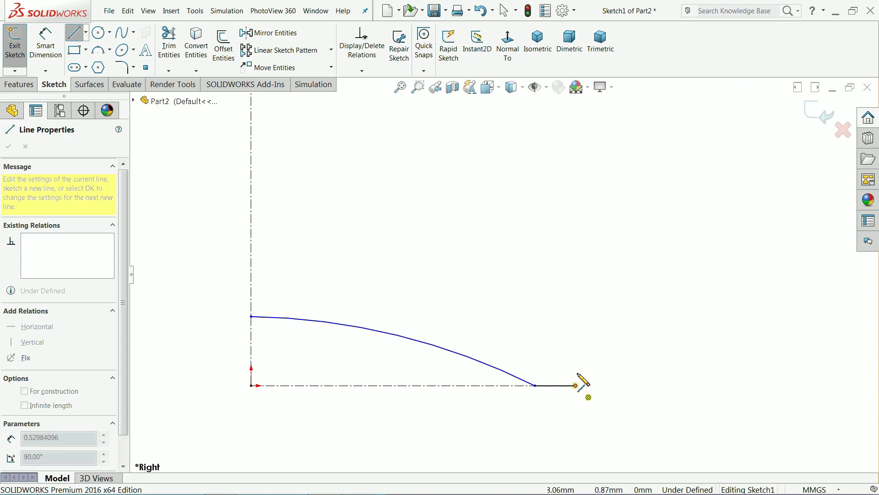
pyautogui.click(575, 385)
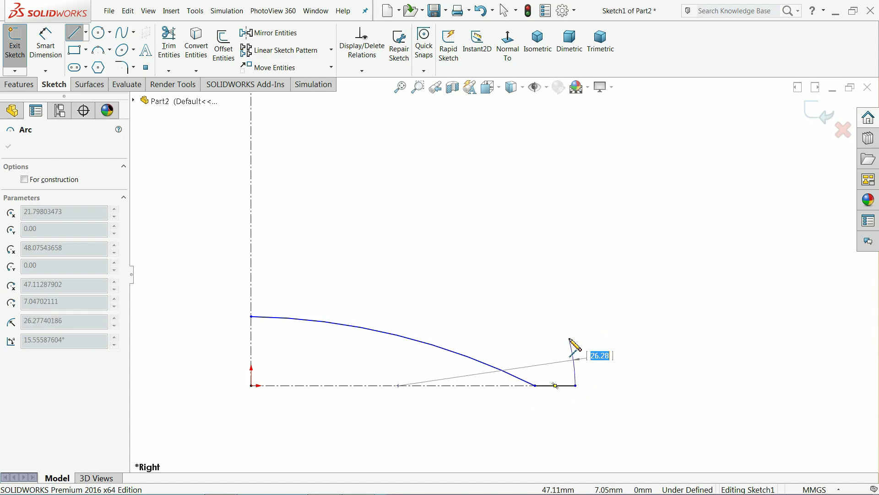
pyautogui.press('Escape')
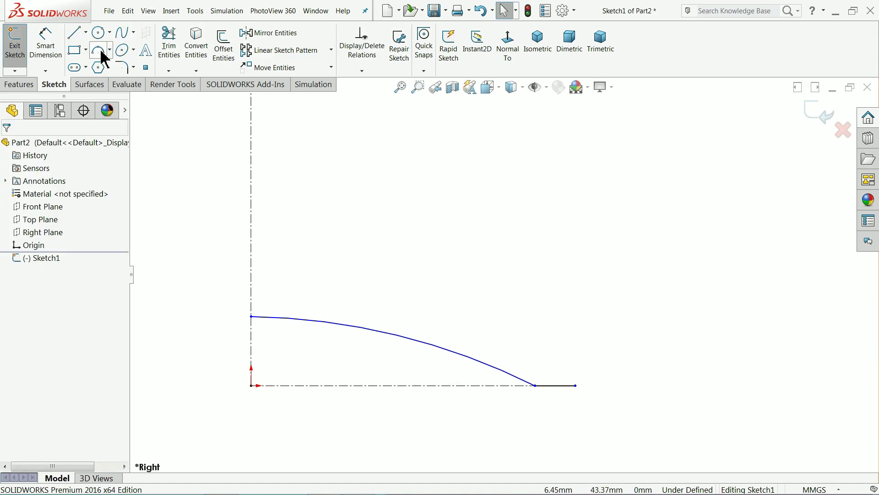
# Add a small three-point arc curling upward from the base line's end.
pyautogui.click(97, 50)
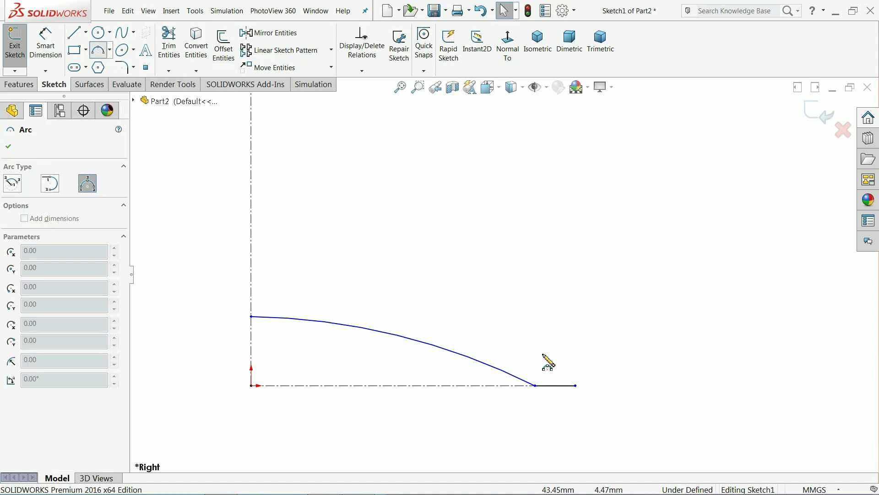
pyautogui.click(577, 385)
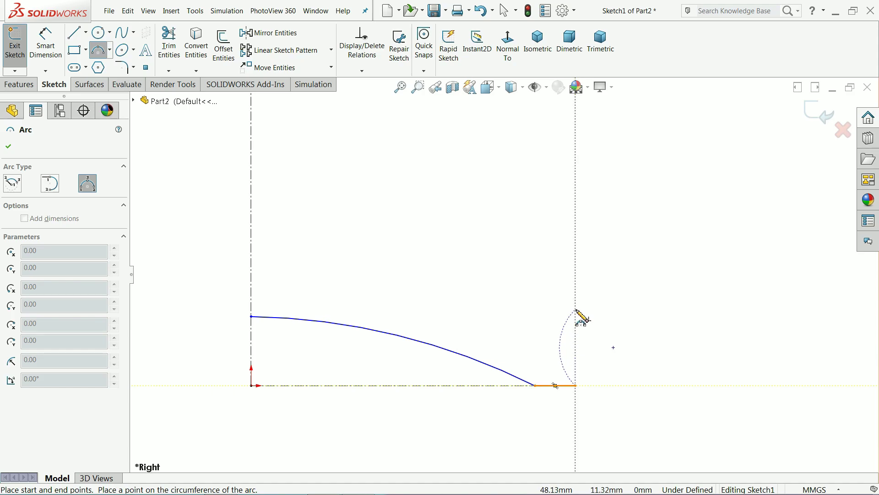
pyautogui.click(577, 310)
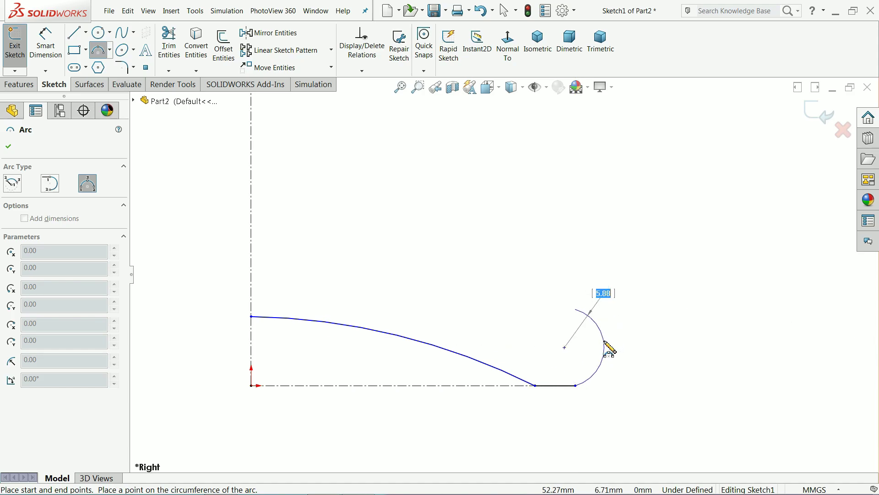
pyautogui.click(604, 342)
pyautogui.rightClick(619, 246)
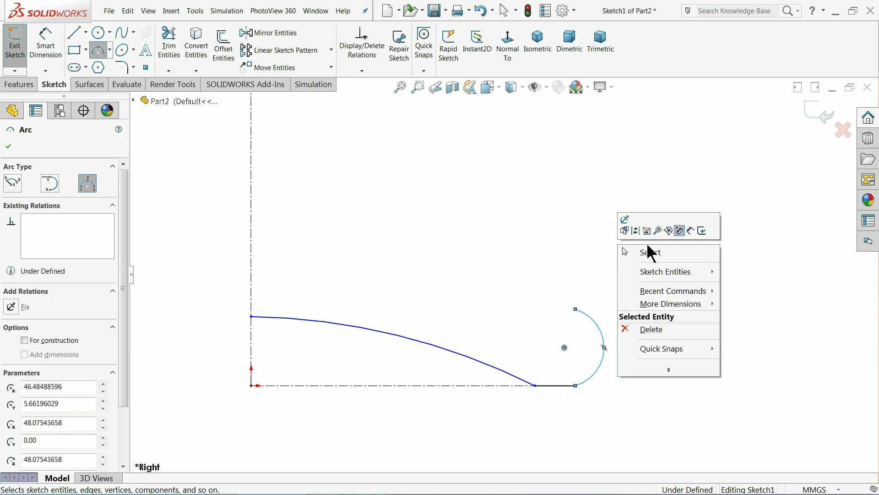
pyautogui.click(649, 258)
# Dimension the small arc's lower end at 70 and the curve-line junction at 54 from the origin.
pyautogui.scroll(2, 568, 316)
pyautogui.scroll(-1, 504, 337)
pyautogui.click(47, 60)
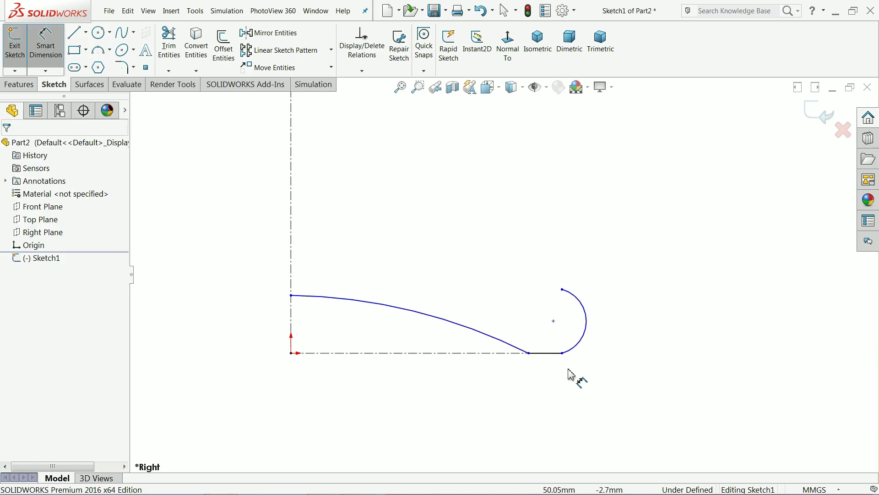
pyautogui.click(563, 353)
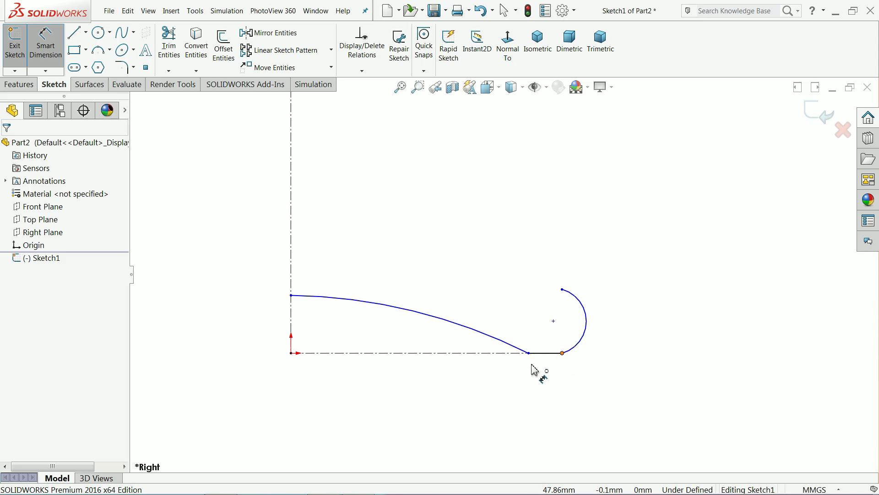
pyautogui.click(293, 354)
pyautogui.click(415, 417)
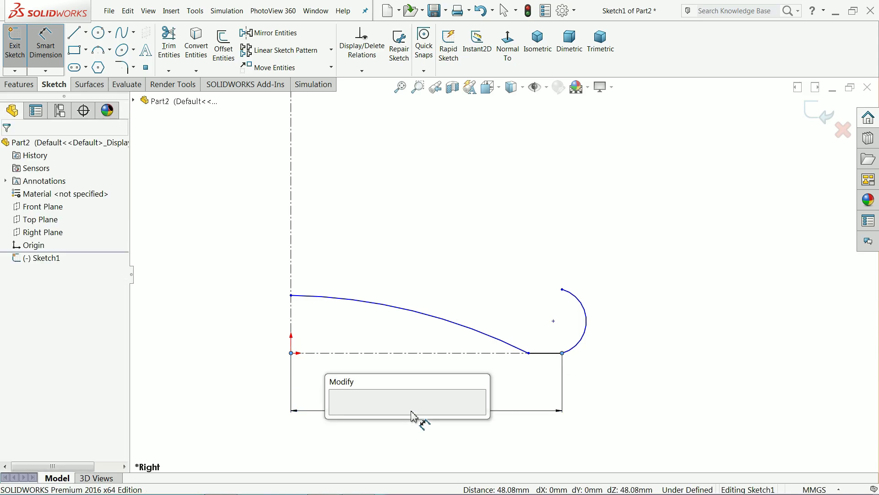
pyautogui.write('70')
pyautogui.press('Return')
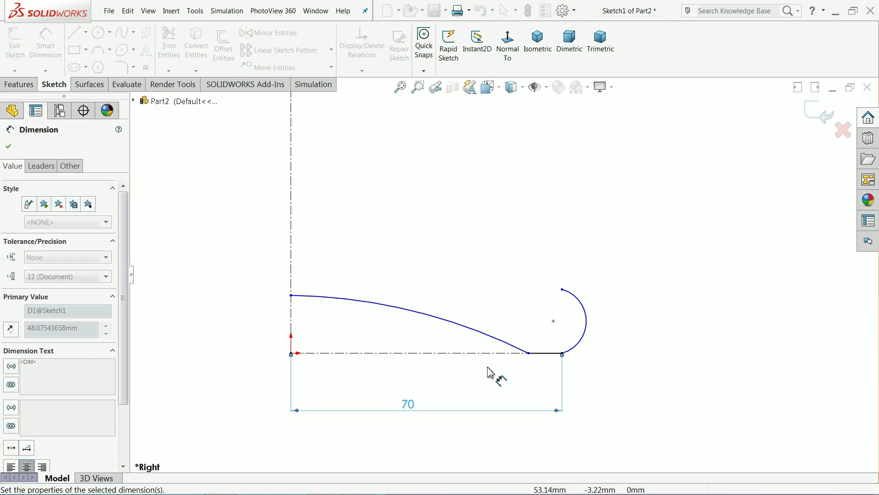
pyautogui.click(529, 354)
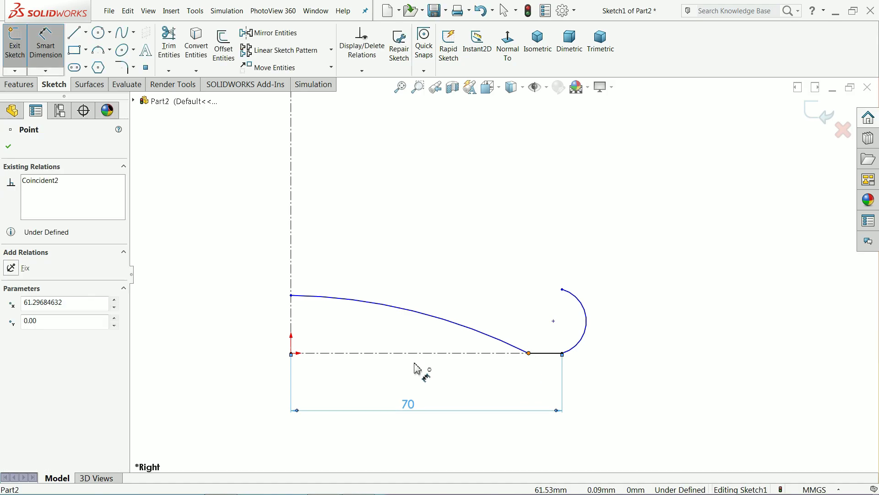
pyautogui.click(291, 353)
pyautogui.click(400, 389)
pyautogui.click(329, 393)
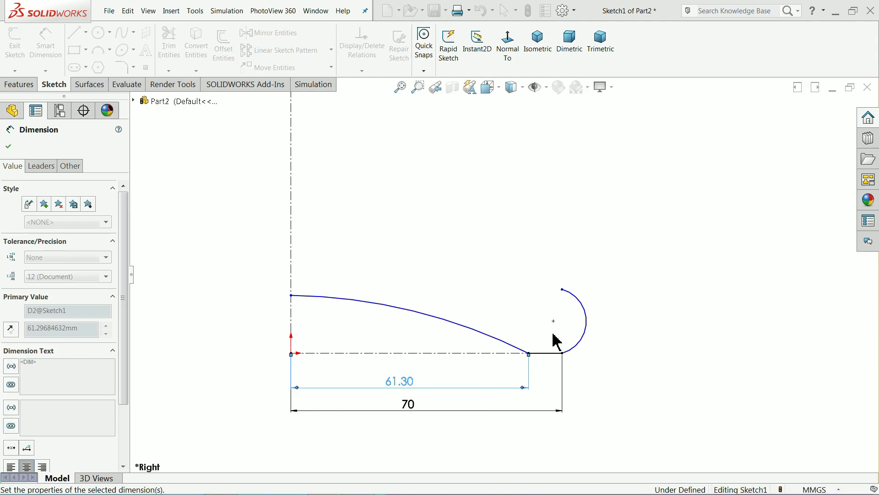
# Dimension the small arc at R7.50 and the long descending curve at R175.
pyautogui.click(587, 319)
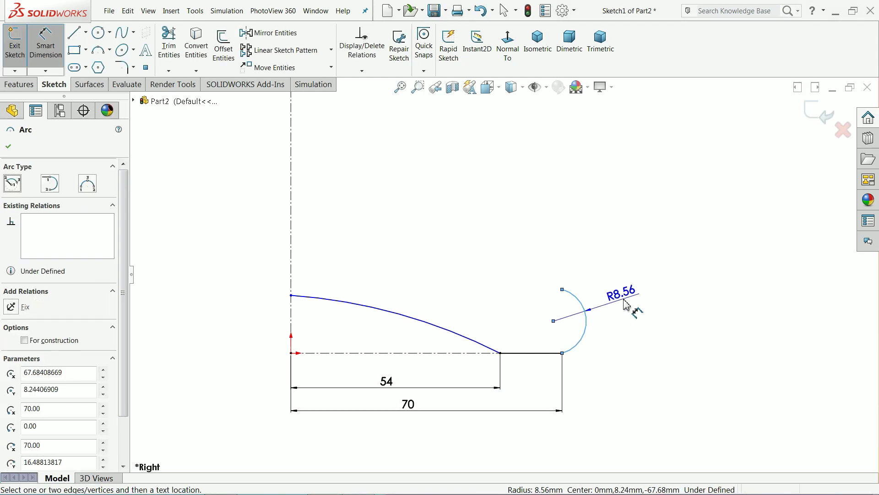
pyautogui.click(625, 303)
pyautogui.press('Return')
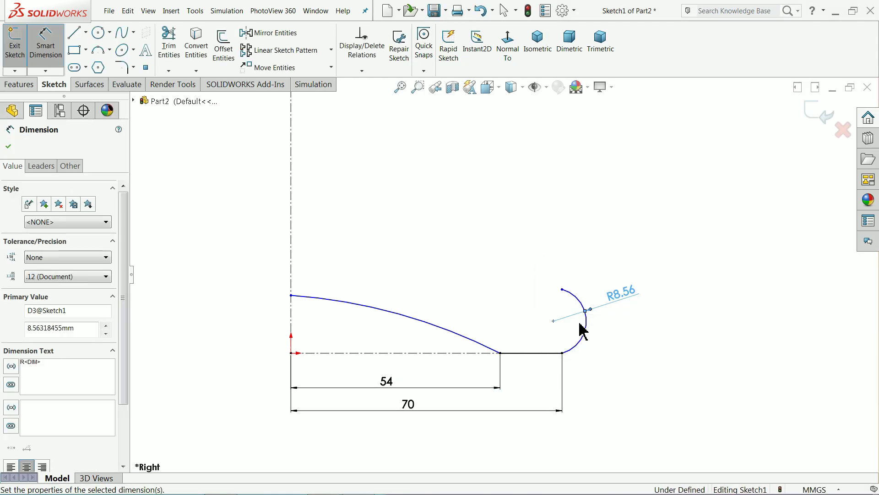
pyautogui.click(431, 323)
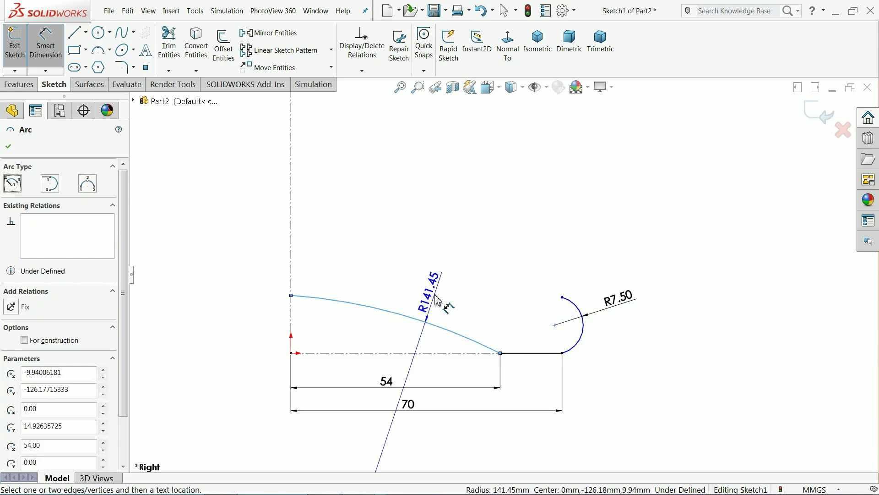
pyautogui.click(436, 302)
pyautogui.write('175')
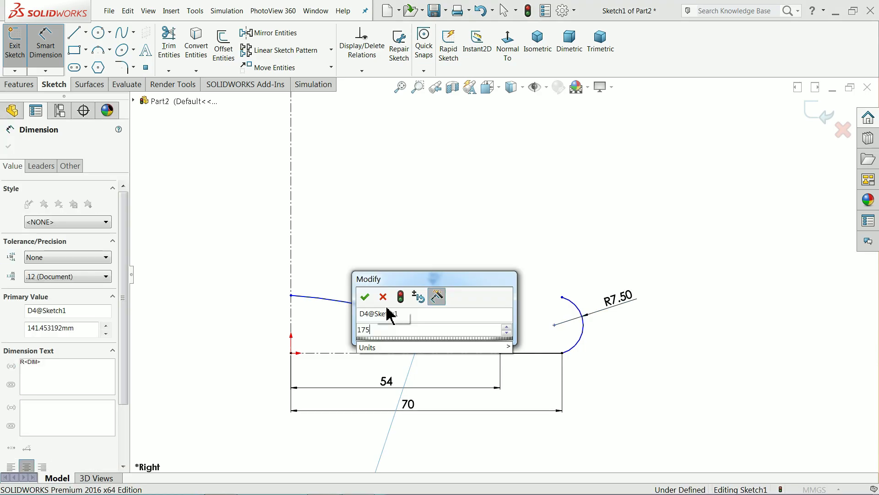
pyautogui.click(365, 297)
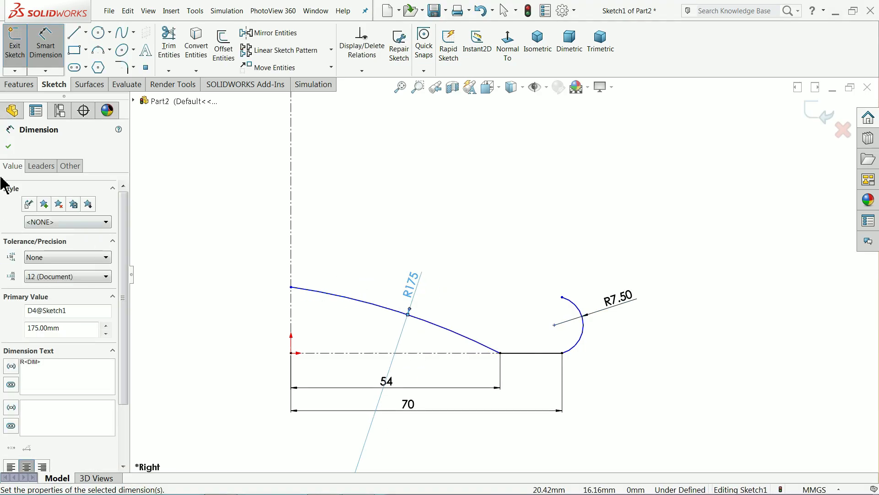
pyautogui.click(9, 147)
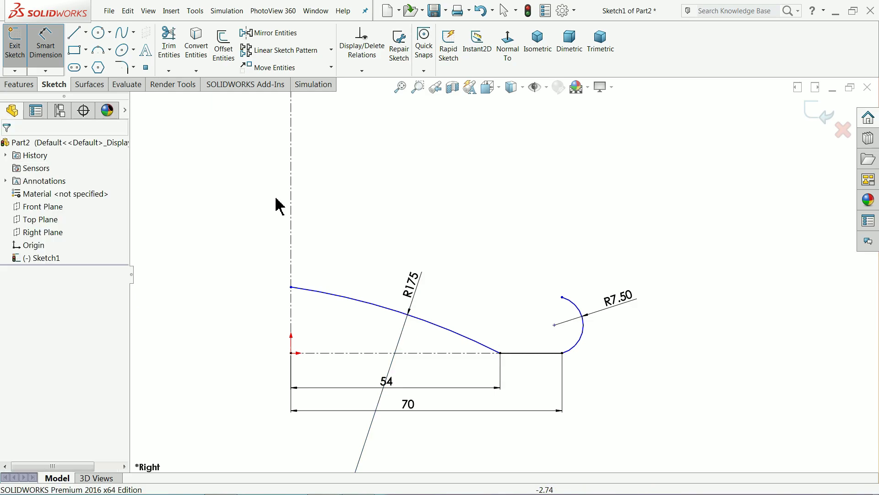
# Begin a construction centerline at the top of the long curve.
pyautogui.click(87, 33)
pyautogui.click(94, 61)
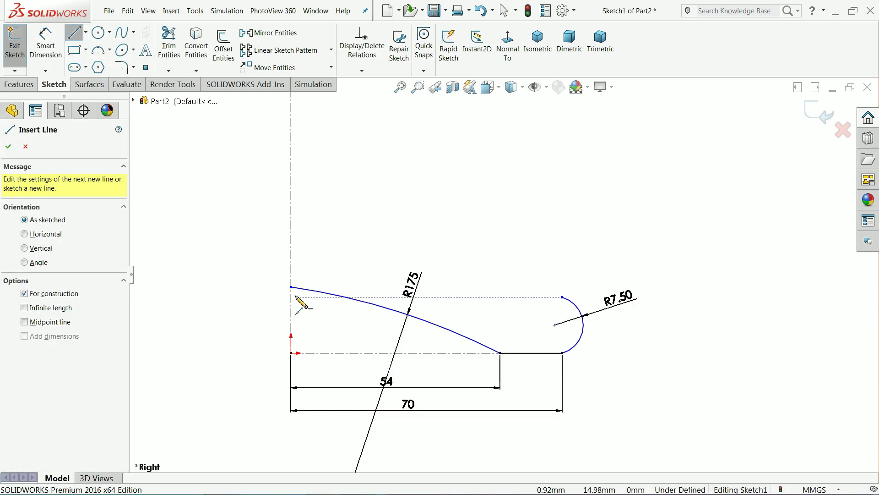
pyautogui.click(291, 287)
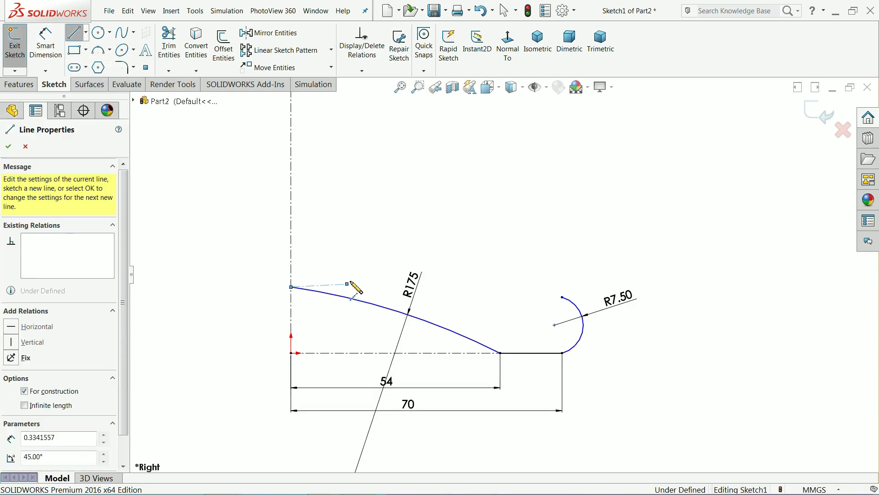
# Finish the construction line and make the R175 curve tangent to it.
pyautogui.press('Return')
pyautogui.press('Escape')
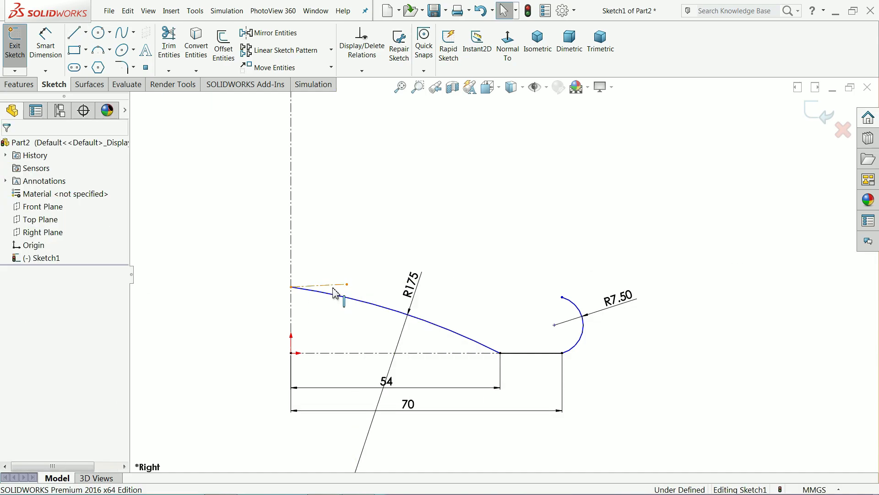
pyautogui.click(337, 285)
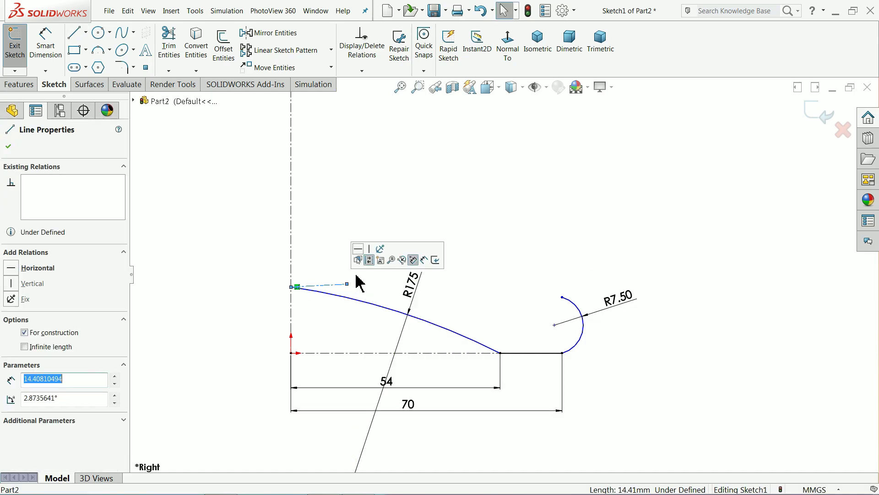
pyautogui.click(342, 294)
pyautogui.keyDown('ctrl'); pyautogui.click(323, 287); pyautogui.keyUp('ctrl')
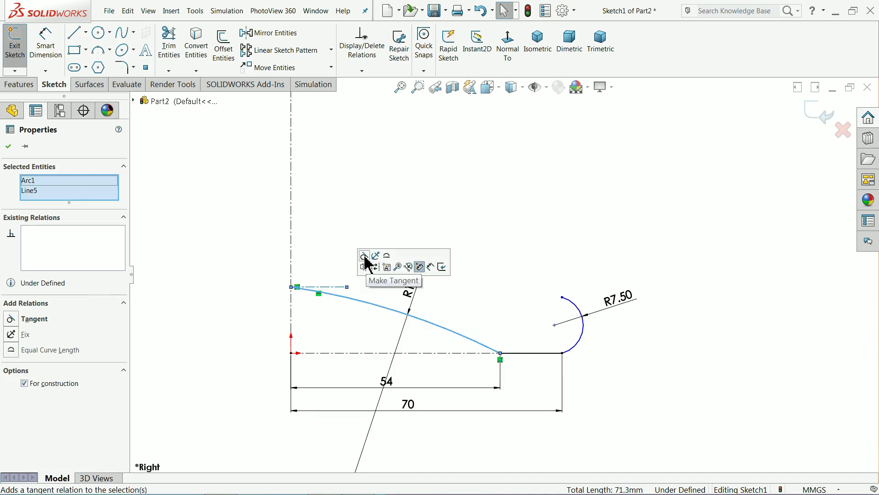
pyautogui.click(365, 256)
pyautogui.click(201, 279)
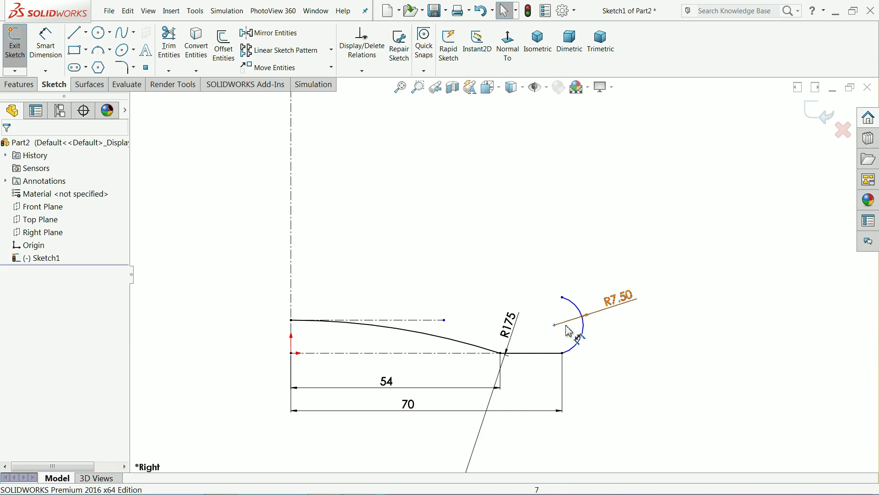
# Dimension the small arc's centre 65 from the origin.
pyautogui.click(46, 48)
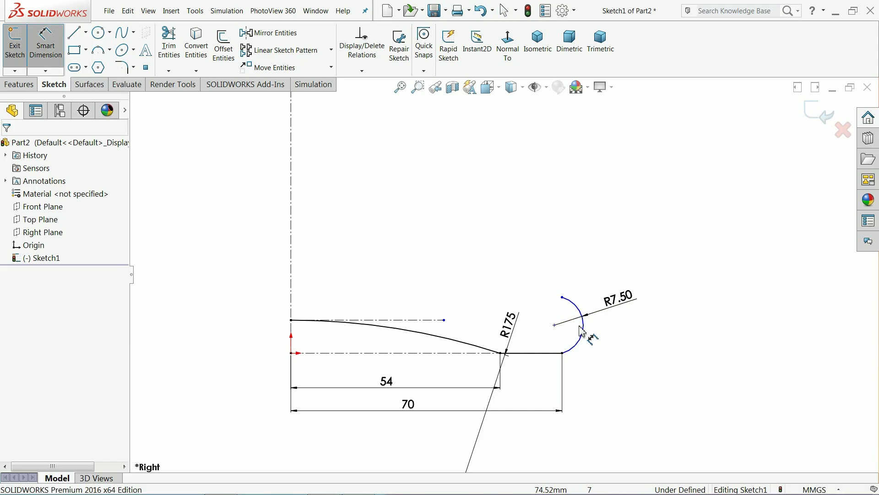
pyautogui.click(556, 326)
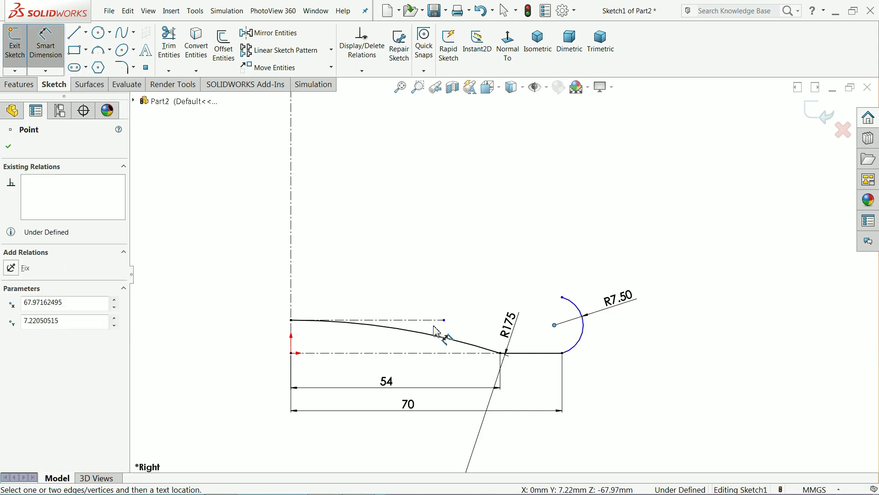
pyautogui.click(294, 358)
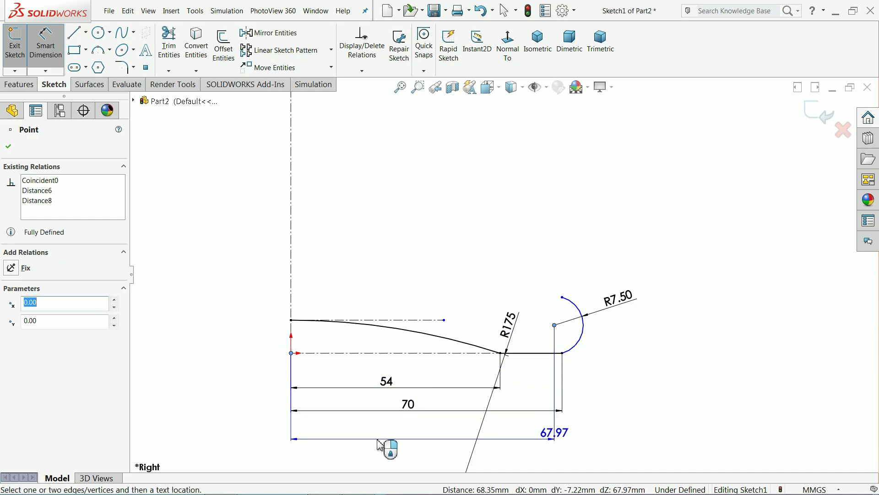
pyautogui.click(378, 441)
pyautogui.write('65')
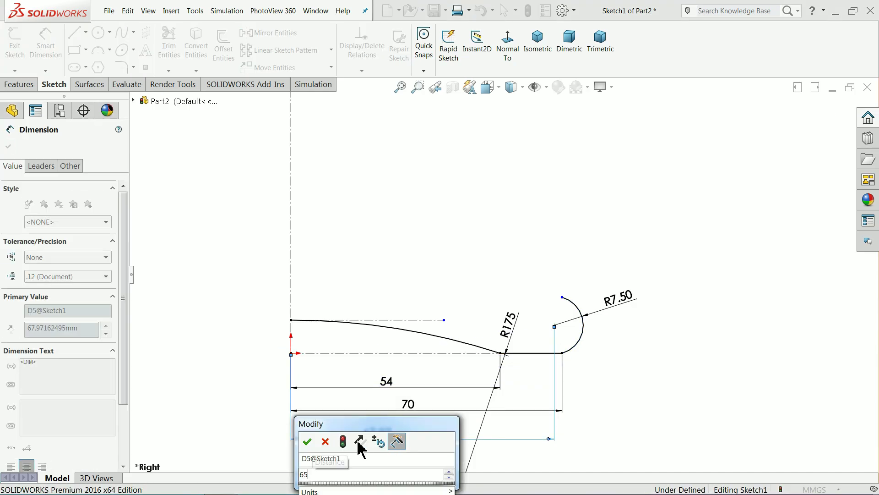
pyautogui.click(307, 441)
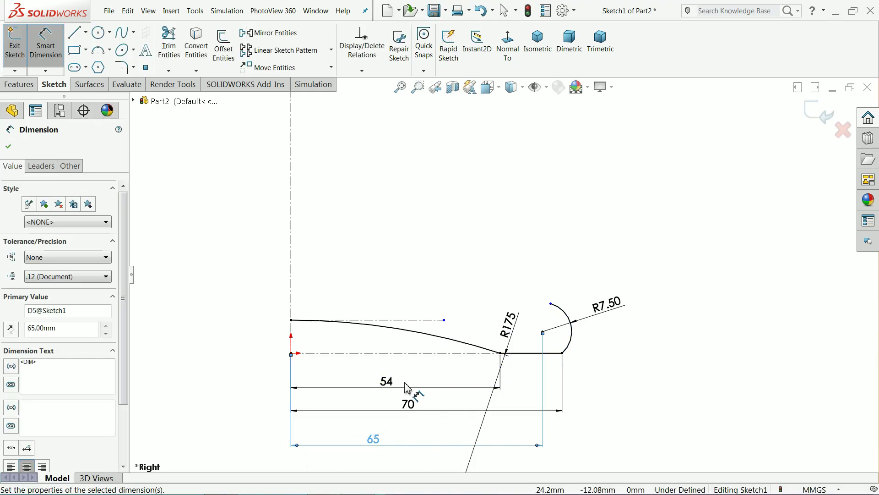
pyautogui.click(9, 147)
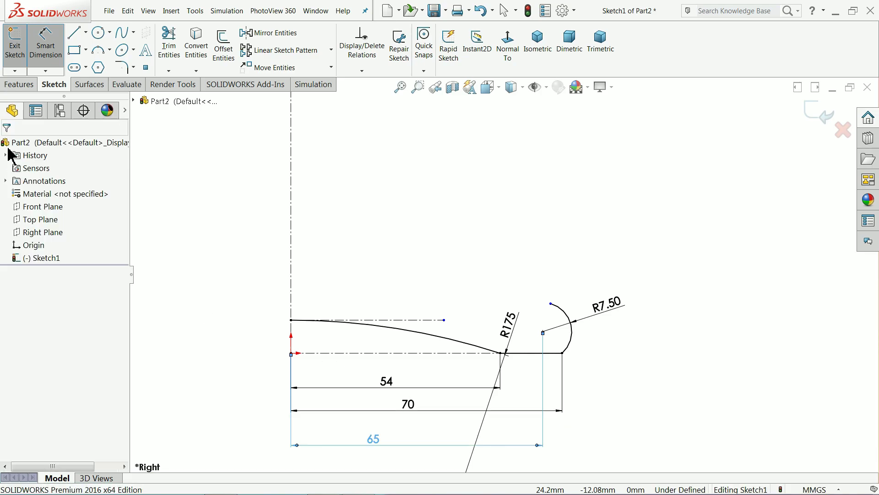
# Add a Vertical relation between the small arc's two end points, fully defining the sketch.
pyautogui.press('Escape')
pyautogui.scroll(-2, 567, 308)
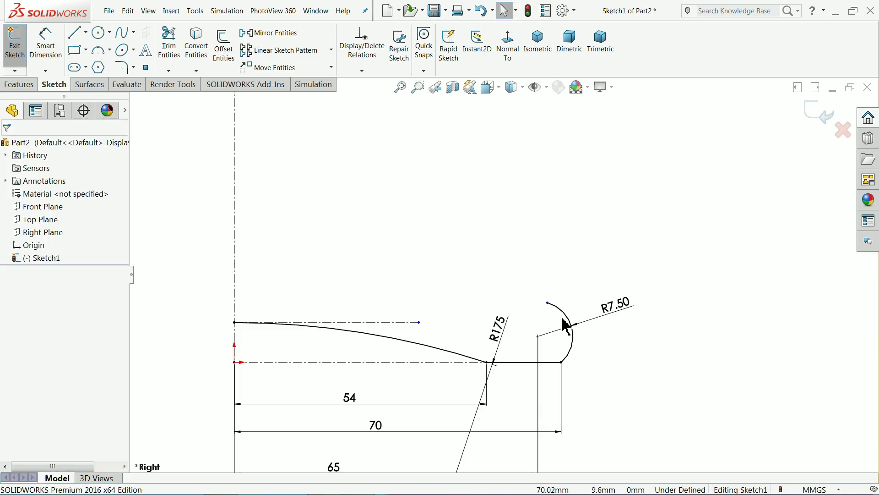
pyautogui.click(561, 364)
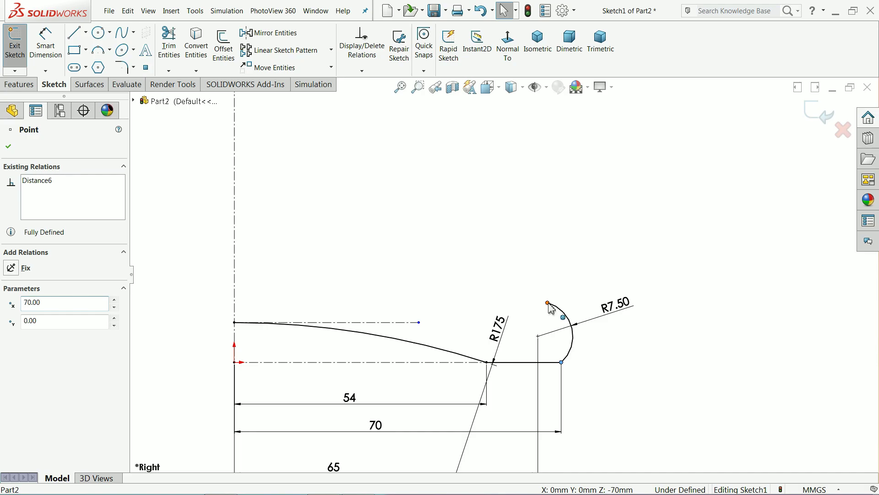
pyautogui.keyDown('ctrl'); pyautogui.click(549, 304); pyautogui.keyUp('ctrl')
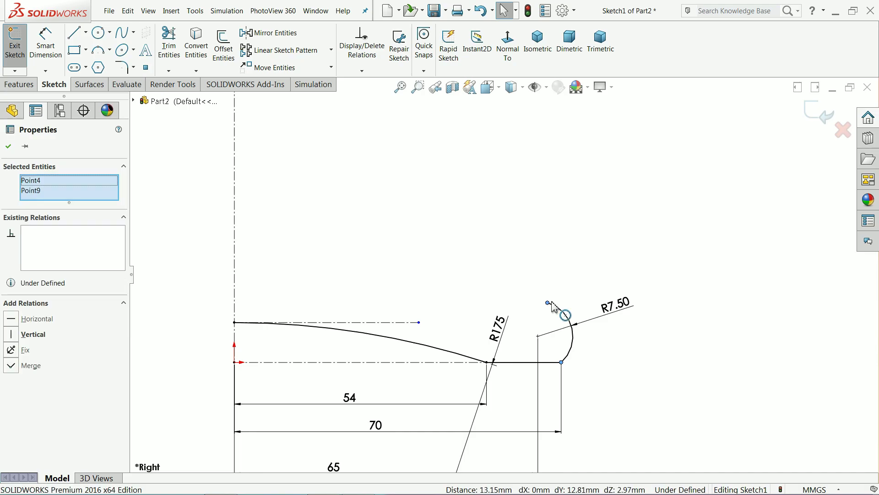
pyautogui.click(33, 335)
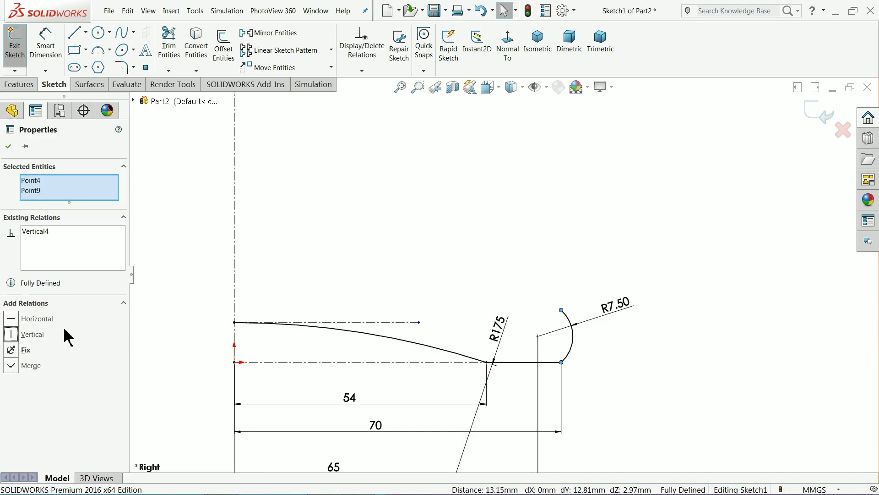
pyautogui.click(9, 146)
# Rearrange the dimensions so 70 sits below the 65 dimension.
pyautogui.press('z')
pyautogui.press('z')
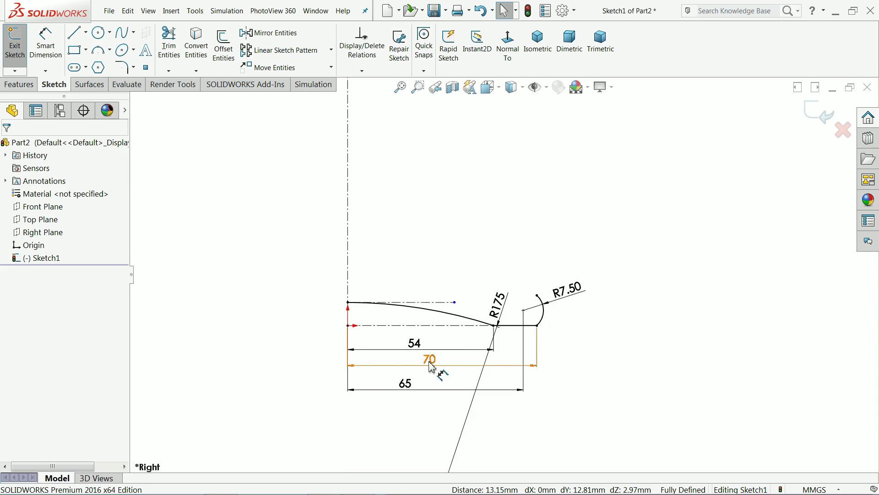
pyautogui.moveTo(434, 367); pyautogui.dragTo(439, 425)
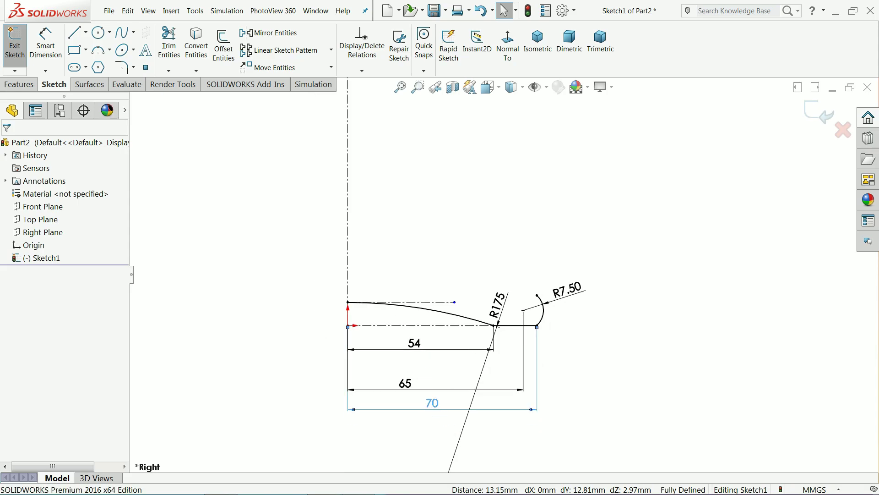
pyautogui.moveTo(411, 386); pyautogui.dragTo(439, 377)
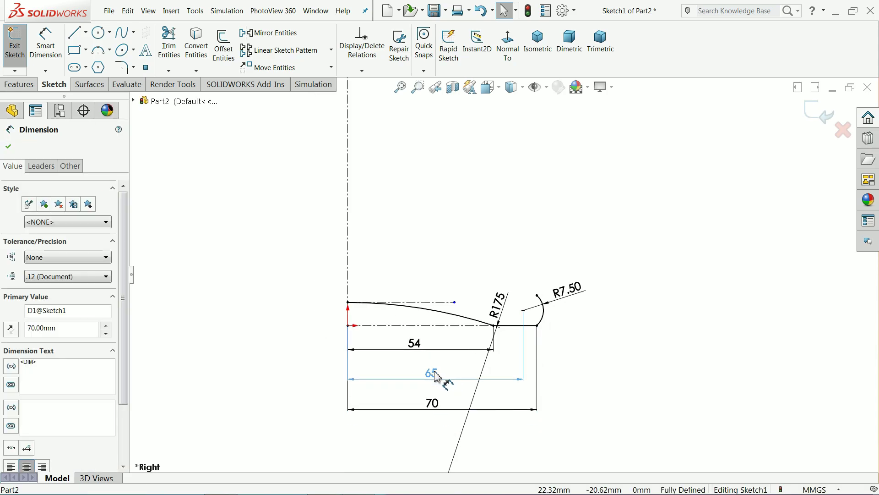
# Continue the profile up from the R7.50 arc with two tangent S-curve arcs and a short top line.
pyautogui.press('Escape')
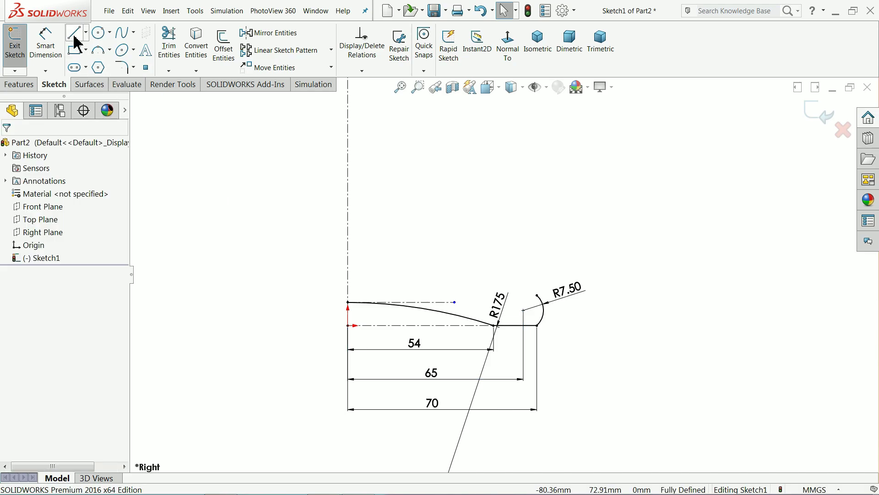
pyautogui.press('l')
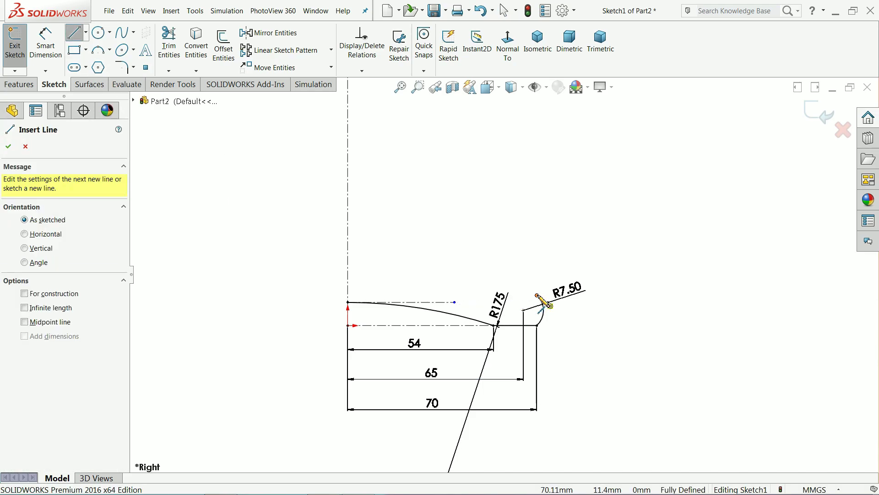
pyautogui.click(538, 295)
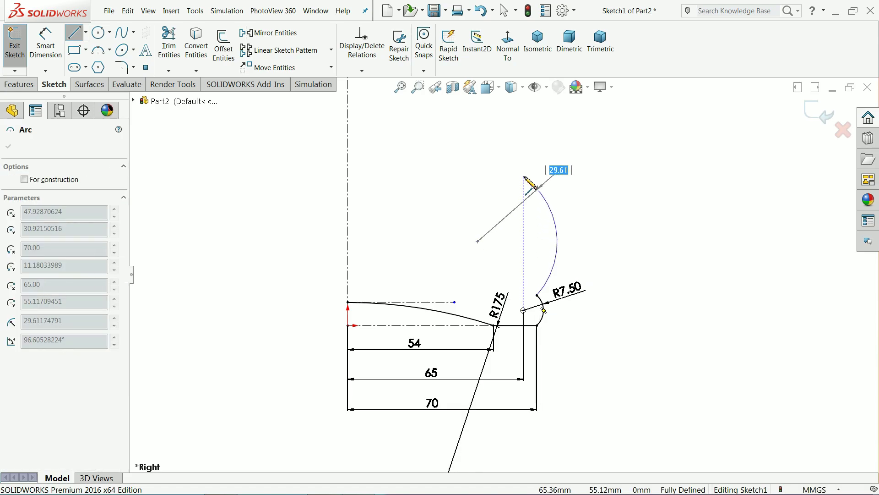
pyautogui.press('z')
pyautogui.press('z')
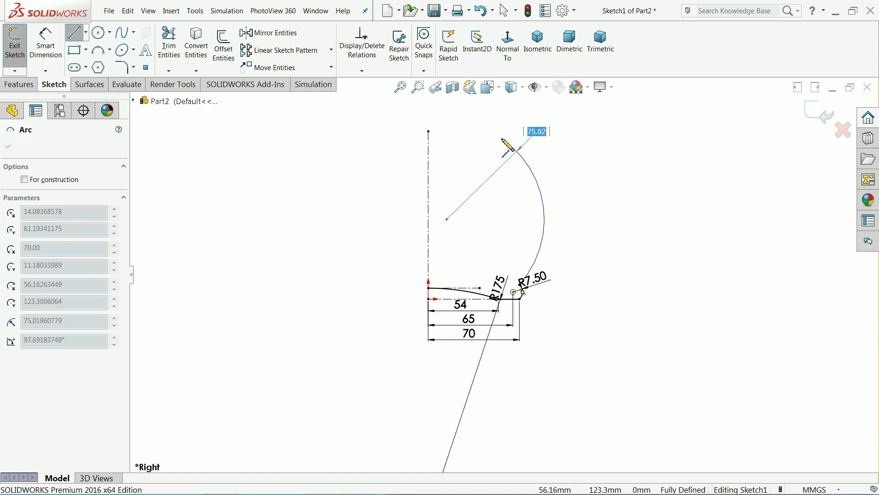
pyautogui.click(507, 146)
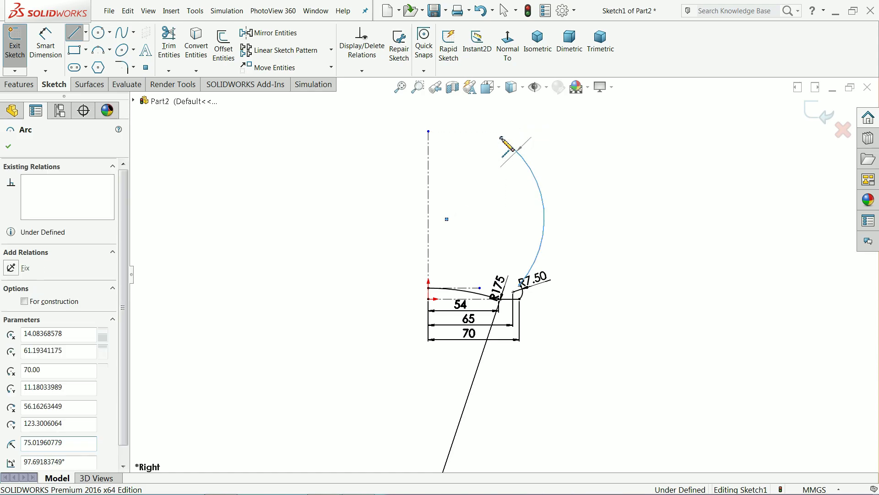
pyautogui.scroll(-4, 485, 135)
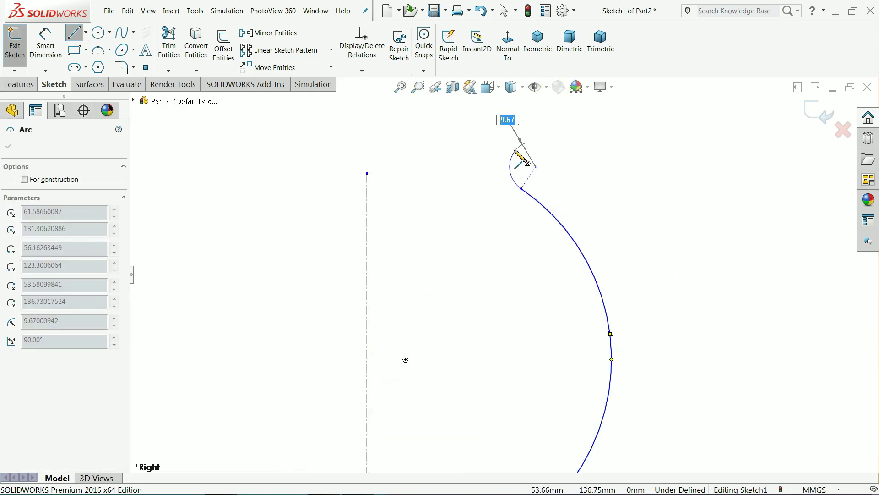
pyautogui.scroll(3, 498, 120)
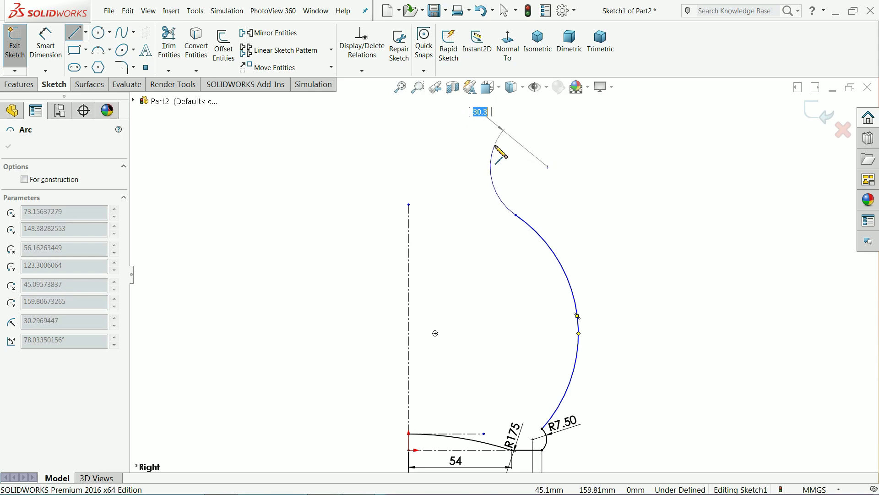
pyautogui.click(494, 145)
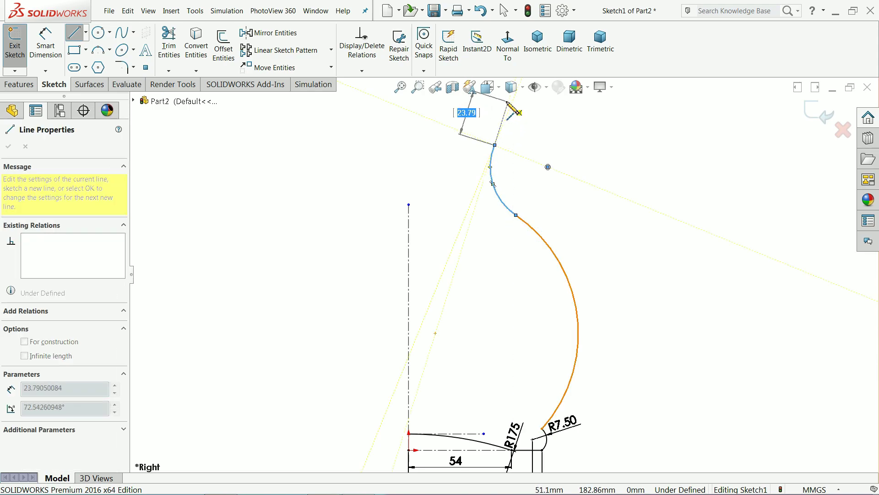
pyautogui.scroll(-3, 512, 112)
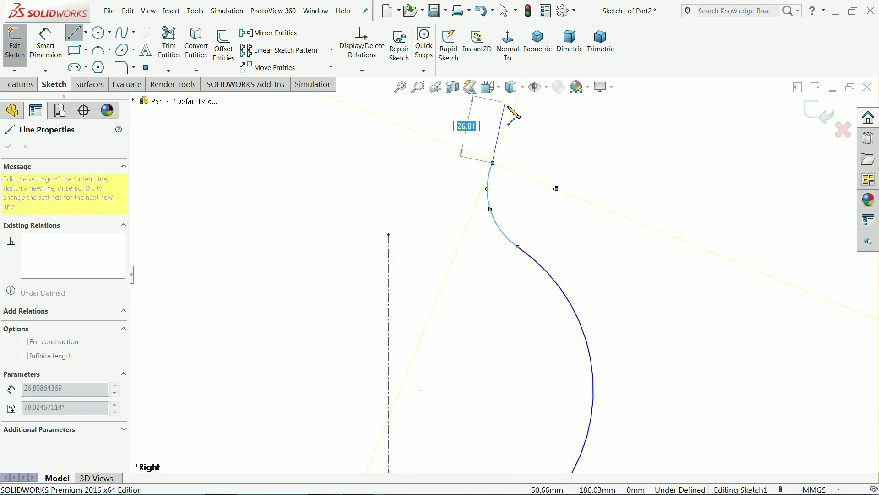
pyautogui.click(534, 142)
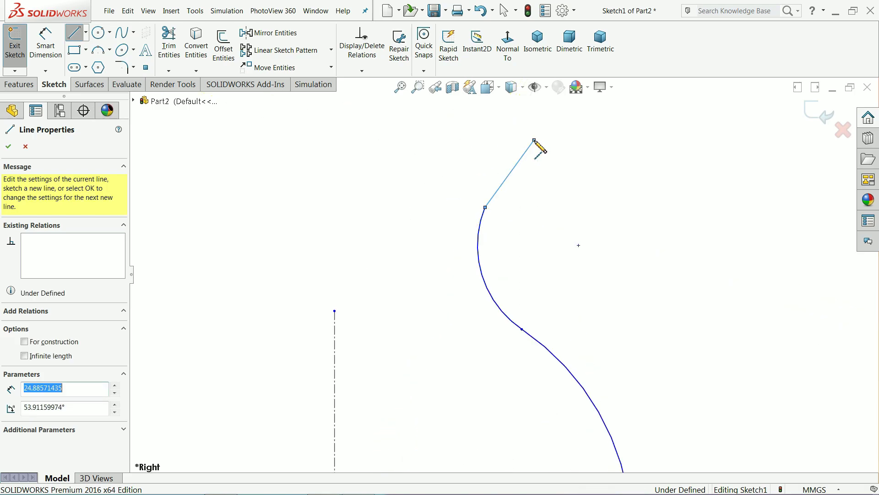
pyautogui.rightClick(572, 120)
pyautogui.click(598, 137)
pyautogui.scroll(4, 550, 183)
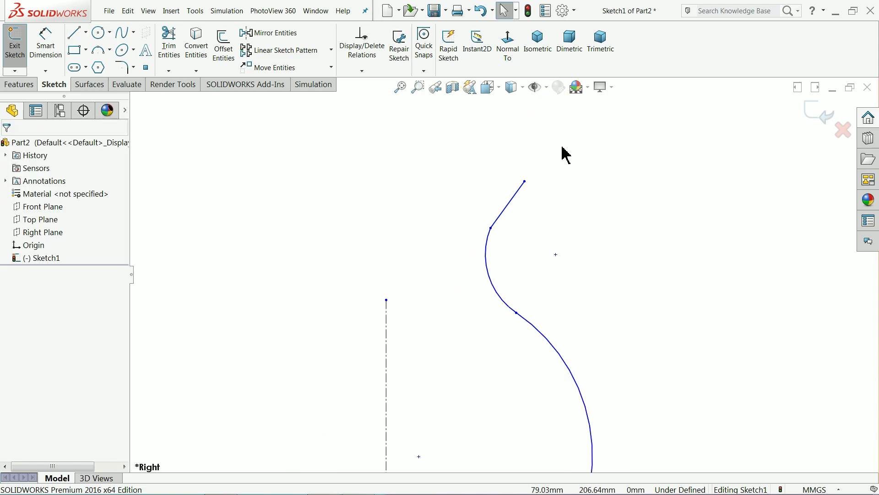
# Drag the joint point between the two side arcs to reshape the jug's S-curve.
pyautogui.scroll(-3, 515, 377)
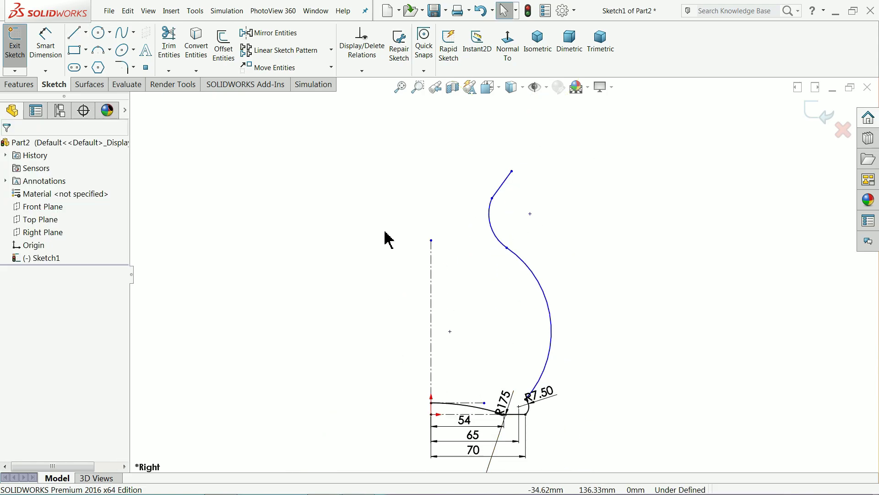
pyautogui.press('d')
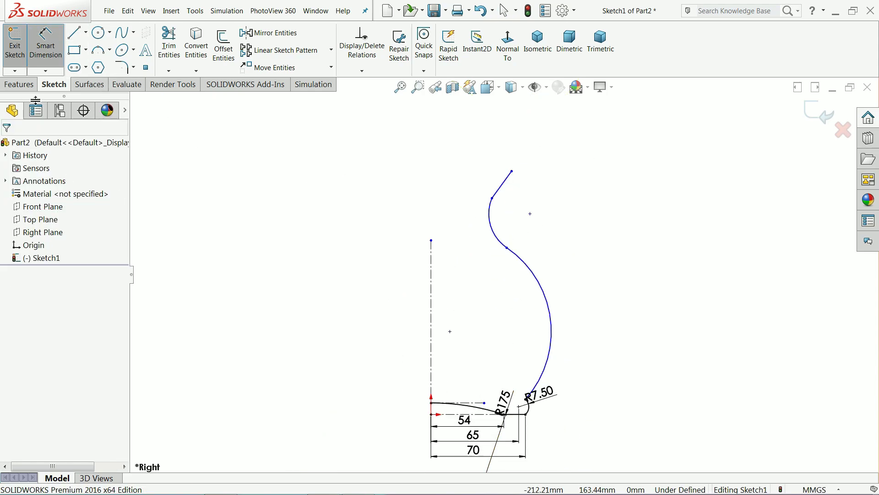
pyautogui.click(55, 59)
pyautogui.scroll(-4, 475, 261)
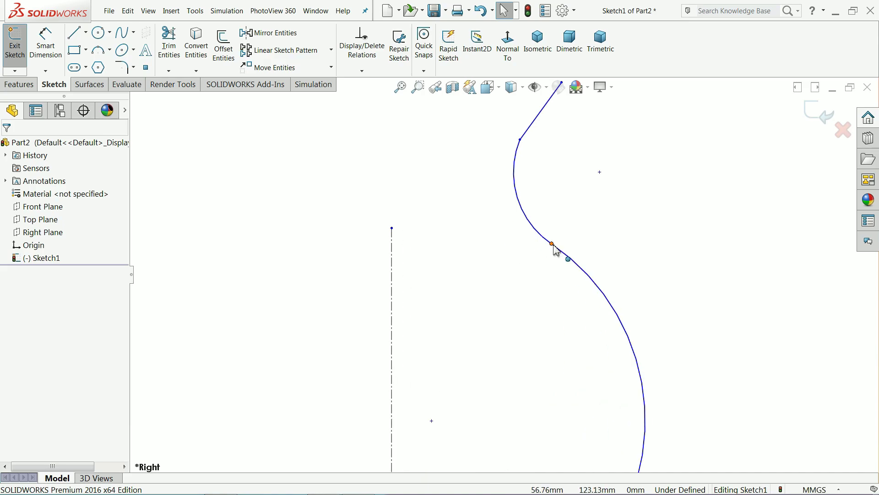
pyautogui.click(553, 245)
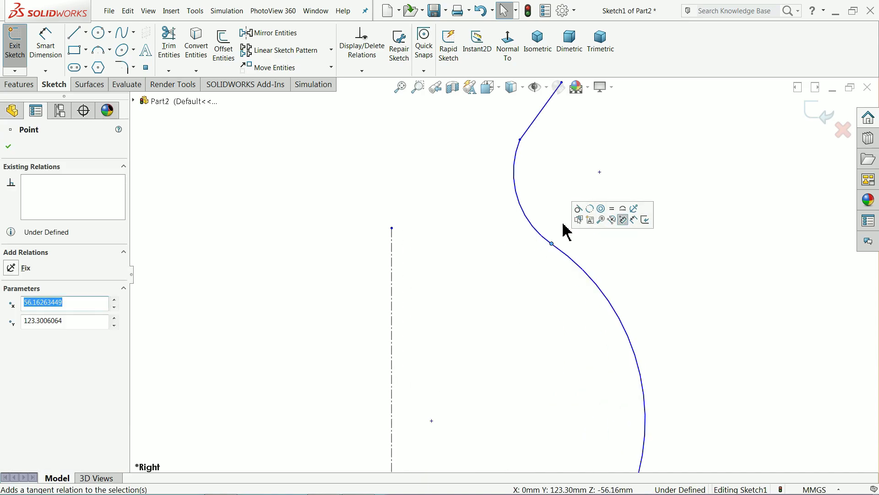
pyautogui.click(501, 275)
pyautogui.scroll(5, 501, 275)
pyautogui.scroll(-3, 513, 353)
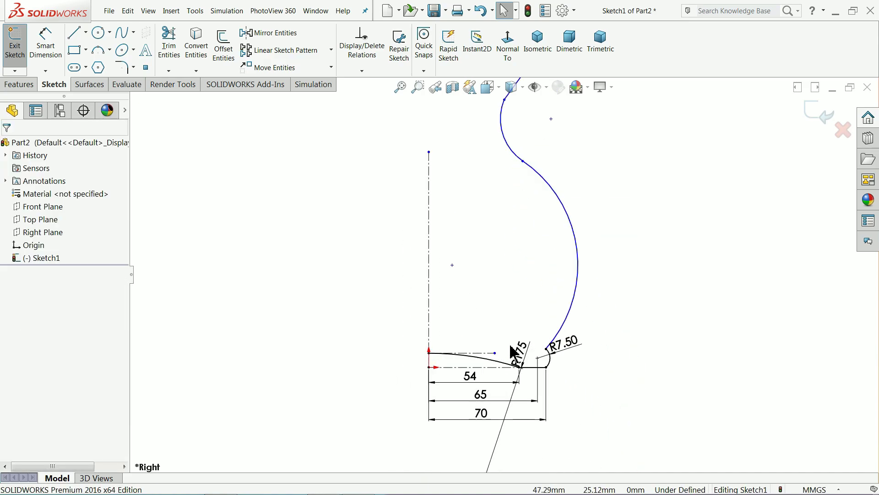
pyautogui.moveTo(453, 267)
pyautogui.mouseDown()
pyautogui.moveTo(431, 269)
pyautogui.moveTo(459, 275)
pyautogui.moveTo(450, 273)
pyautogui.mouseUp()
pyautogui.click(370, 268)
pyautogui.scroll(2, 490, 304)
pyautogui.scroll(-2, 545, 327)
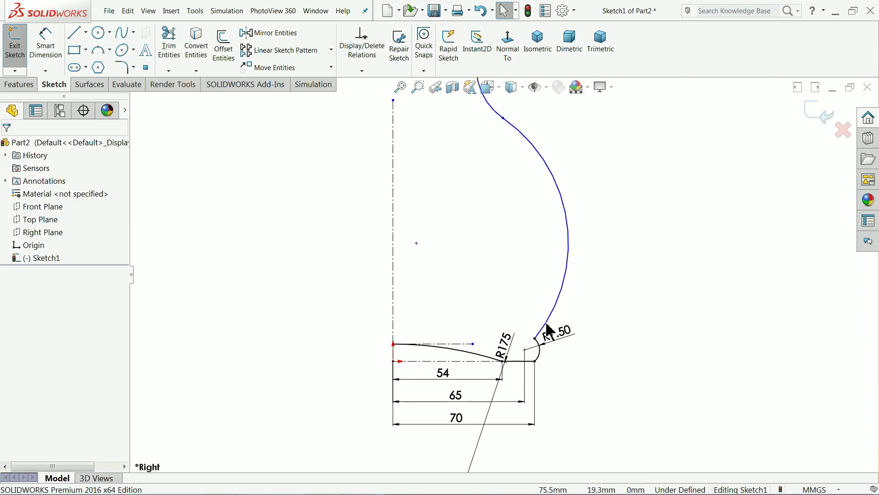
pyautogui.scroll(1, 543, 257)
pyautogui.scroll(-1, 534, 173)
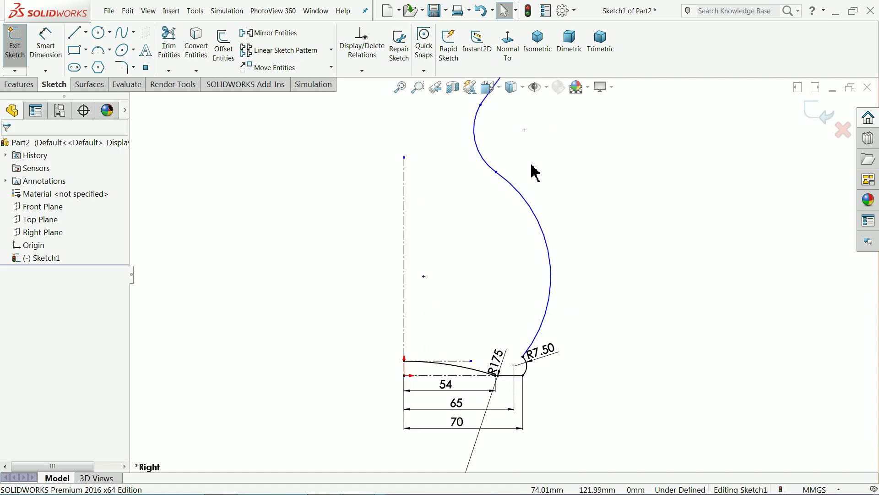
pyautogui.click(52, 55)
pyautogui.scroll(1, 492, 171)
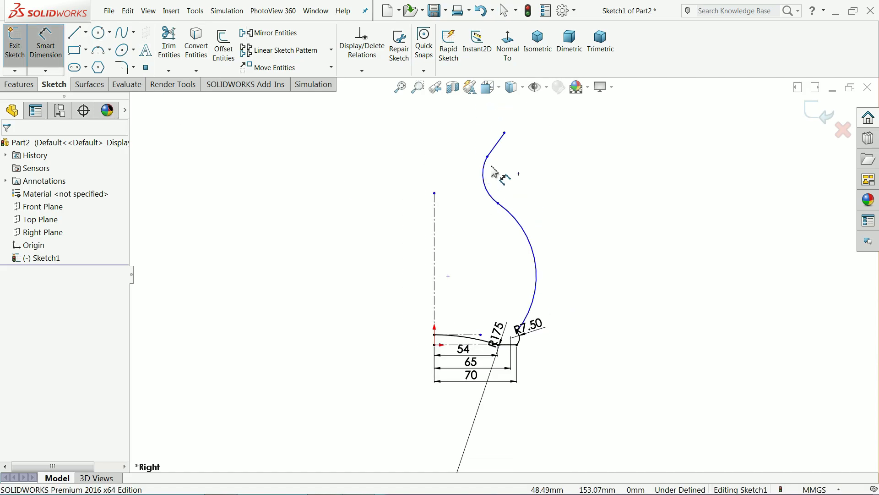
# Dimension the profile's overall height as 280 mm from the top endpoint to the origin.
pyautogui.click(505, 133)
pyautogui.click(435, 344)
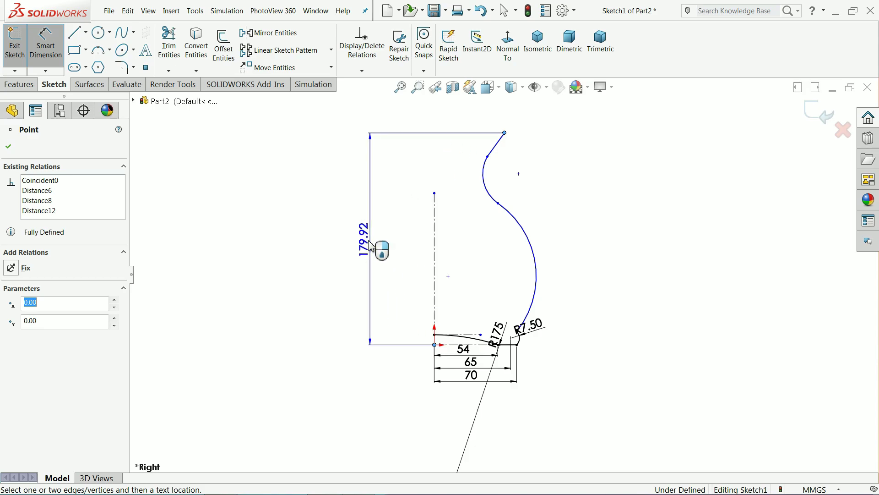
pyautogui.click(365, 241)
pyautogui.write('280')
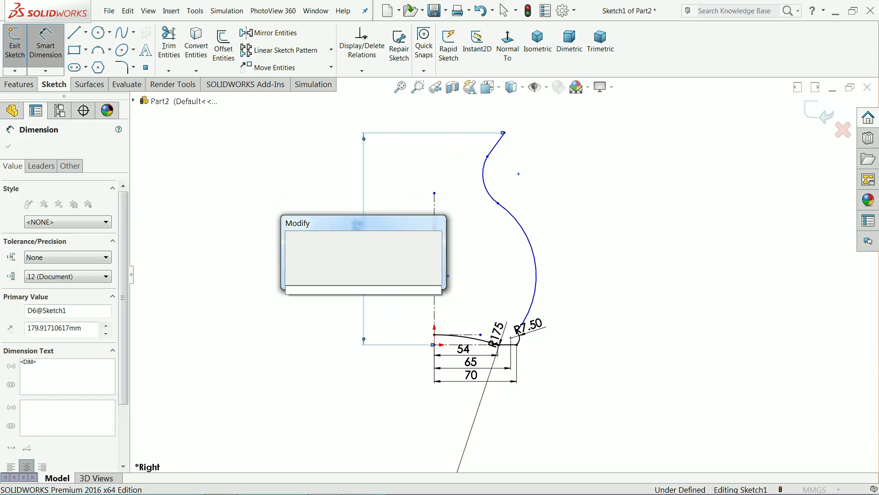
pyautogui.press('Return')
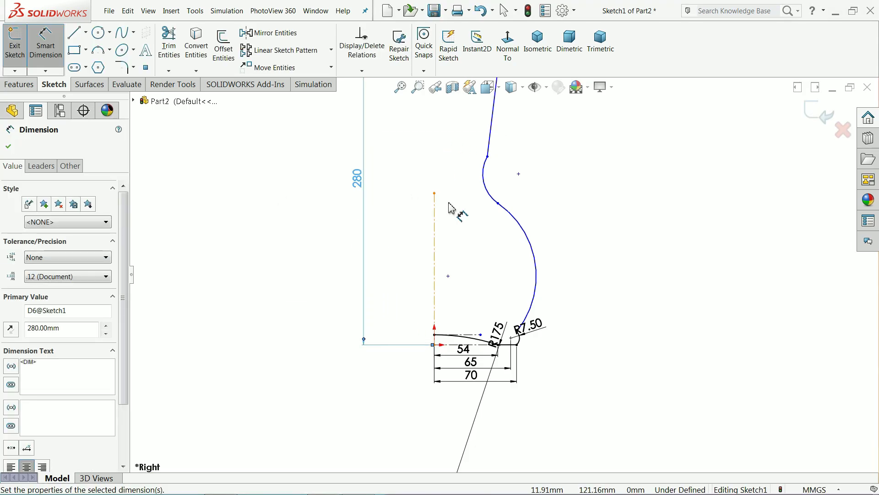
pyautogui.click(7, 147)
# Extend the centreline up to the profile's top height.
pyautogui.press('f')
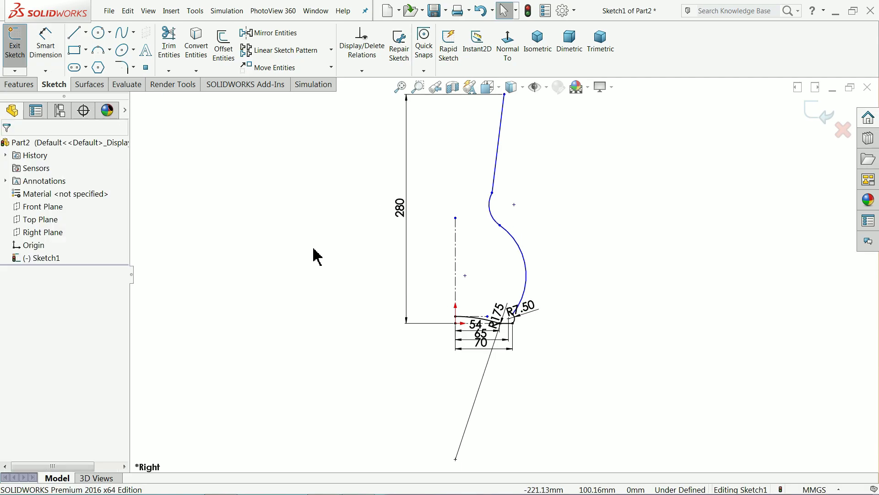
pyautogui.scroll(3, 519, 170)
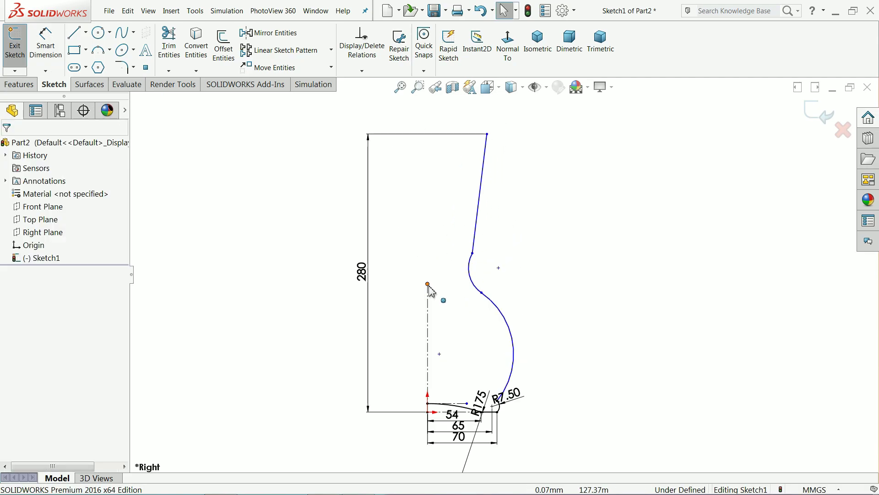
pyautogui.moveTo(429, 266); pyautogui.dragTo(434, 158)
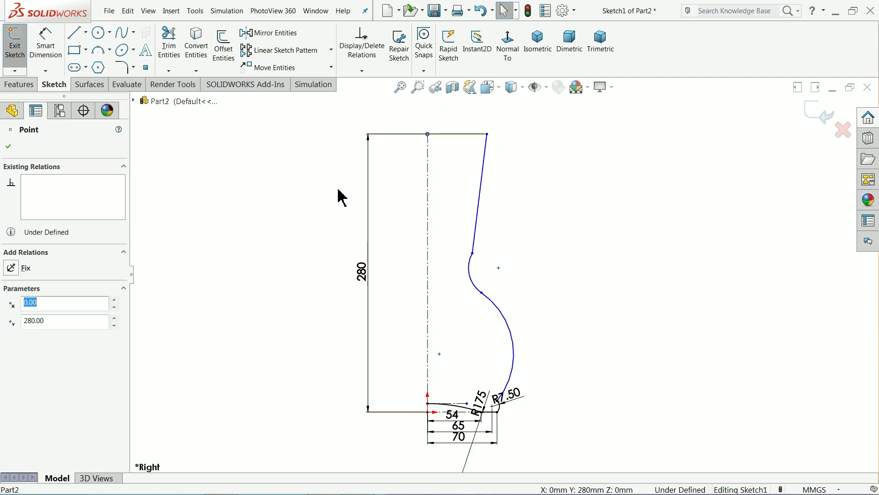
pyautogui.click(279, 178)
# Dimension the top line from centreline to corner as 65 mm.
pyautogui.click(45, 45)
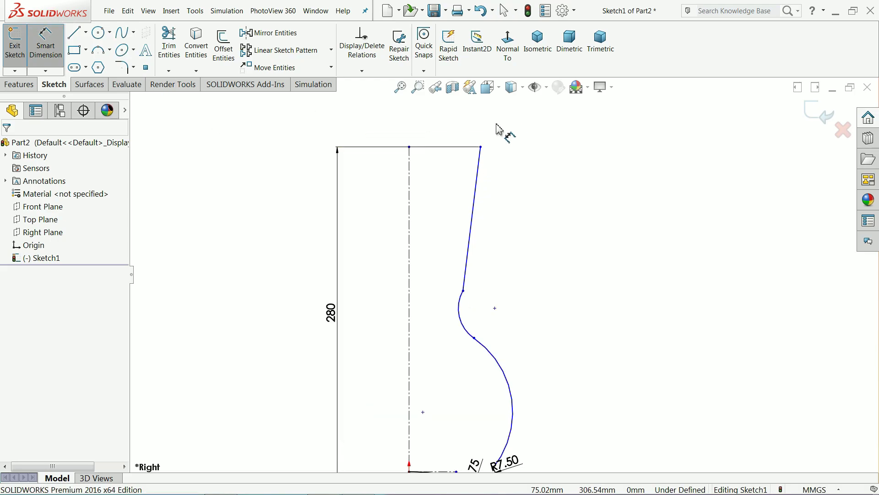
pyautogui.scroll(3, 507, 132)
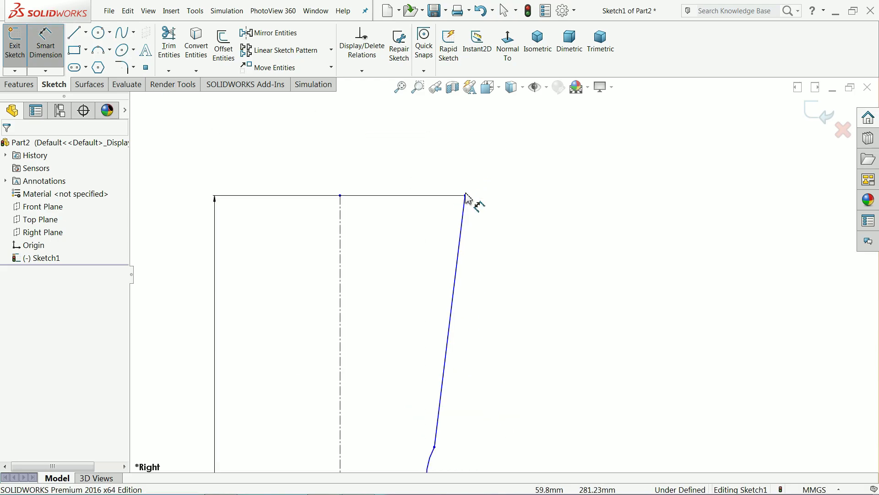
pyautogui.click(465, 196)
pyautogui.click(341, 196)
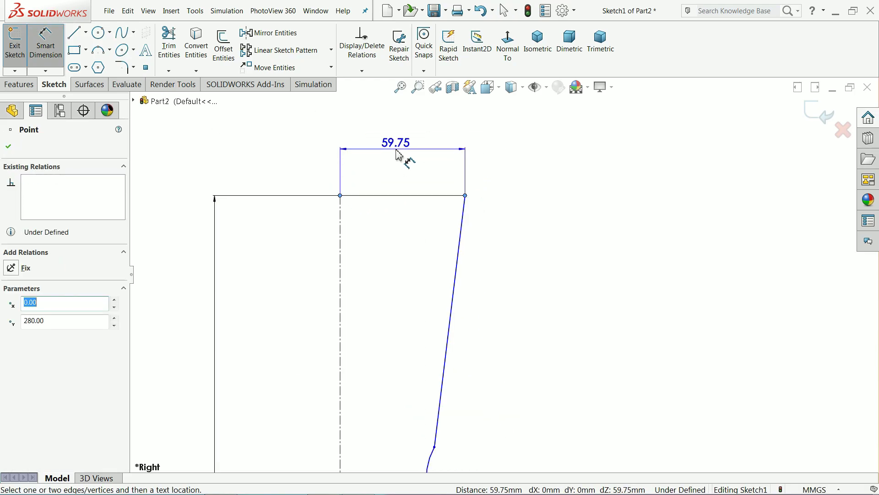
pyautogui.click(398, 155)
pyautogui.press('Return')
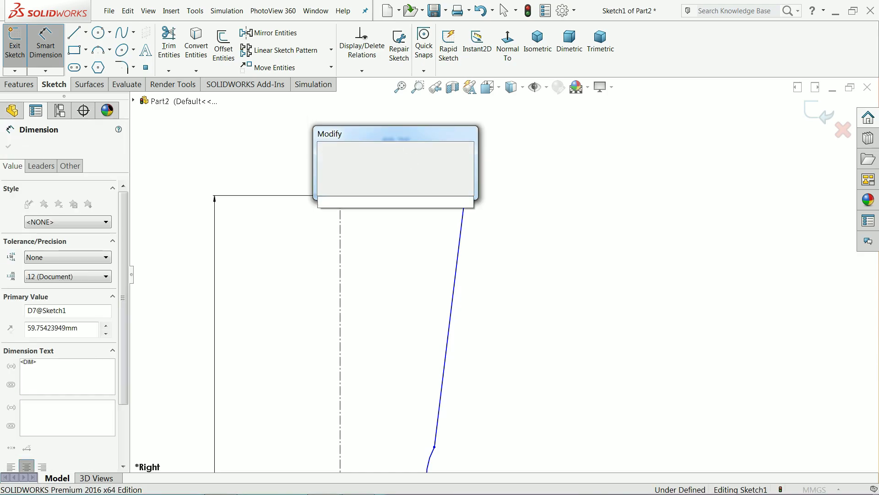
# Set the slanted neck line's vertical height to 20 mm.
pyautogui.click(460, 319)
pyautogui.click(554, 270)
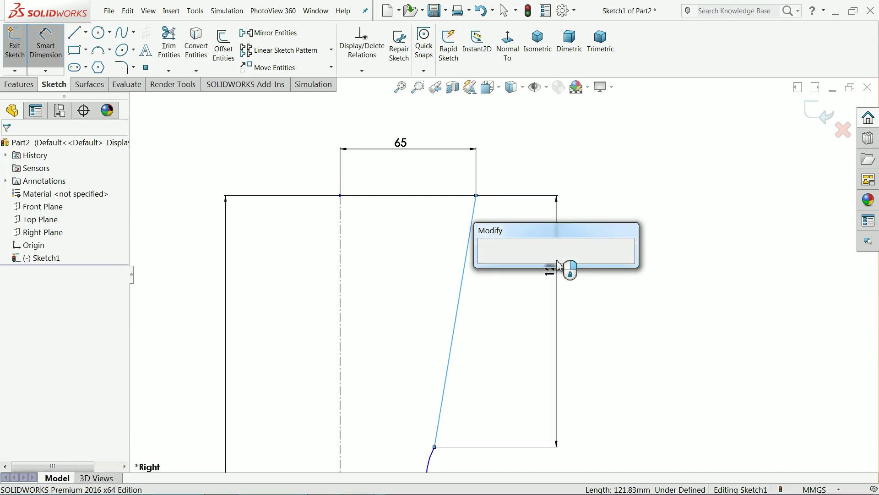
pyautogui.write('20')
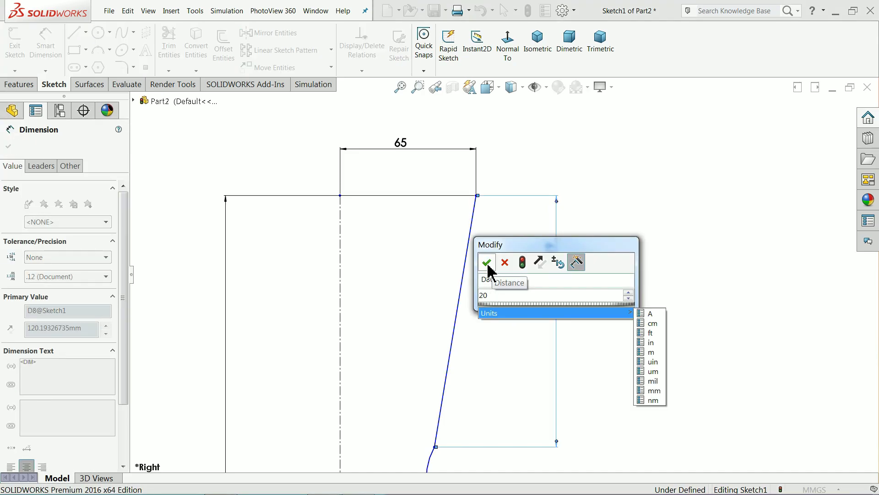
pyautogui.click(487, 263)
pyautogui.scroll(2, 488, 266)
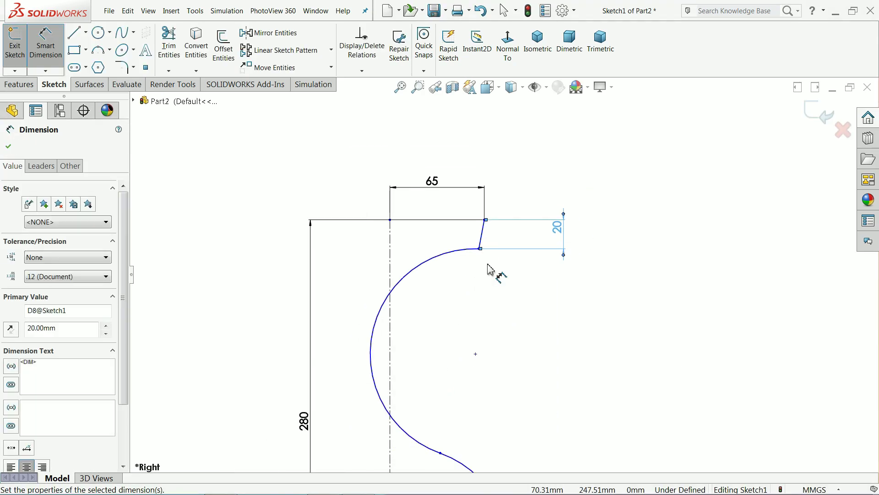
pyautogui.scroll(3, 489, 267)
pyautogui.scroll(-1, 493, 326)
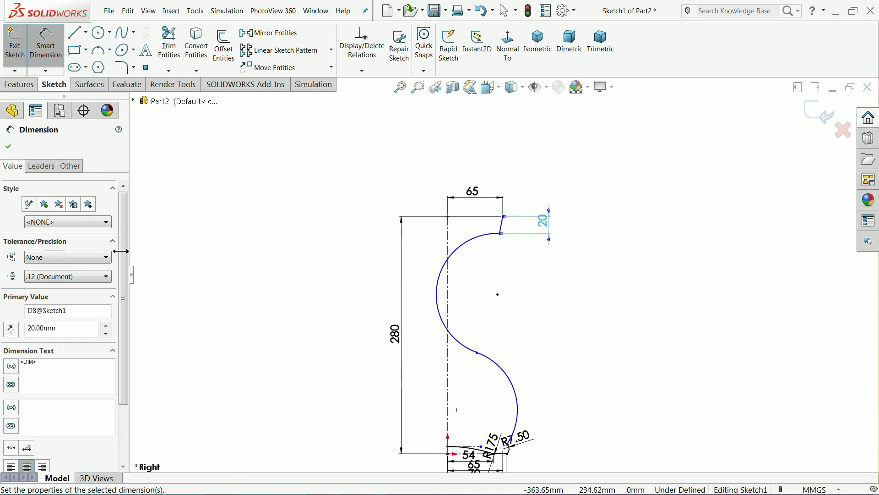
pyautogui.click(8, 147)
pyautogui.scroll(-3, 461, 354)
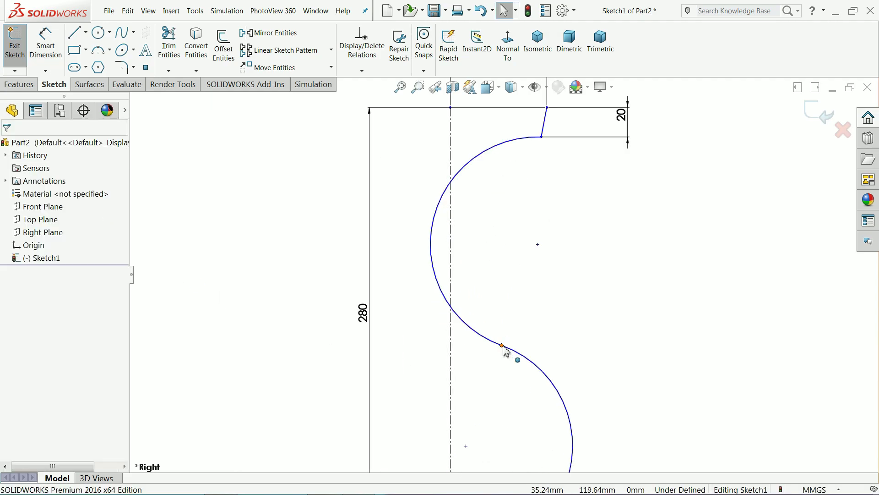
# Drag the curve junction point up and to the right to reshape the profile.
pyautogui.moveTo(503, 347)
pyautogui.mouseDown()
pyautogui.moveTo(526, 298)
pyautogui.moveTo(564, 261)
pyautogui.moveTo(550, 214)
pyautogui.moveTo(546, 229)
pyautogui.moveTo(564, 226)
pyautogui.mouseUp()
pyautogui.press('f')
pyautogui.scroll(-2, 532, 254)
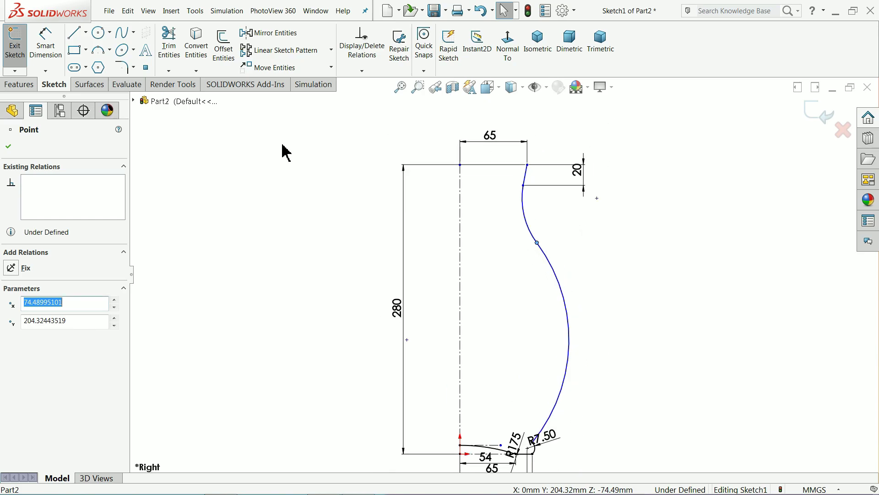
pyautogui.scroll(-1, 309, 130)
# Remove an accidental 57.23 dimension placed on the curve's top endpoint.
pyautogui.click(41, 51)
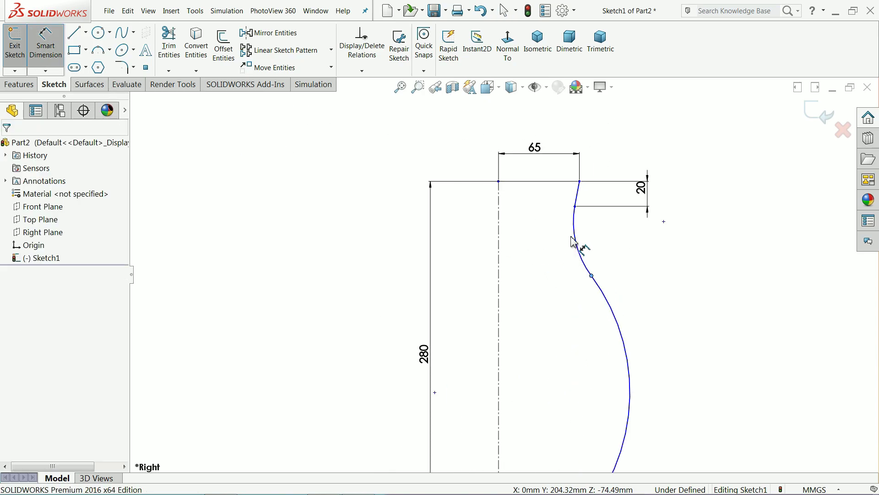
pyautogui.scroll(-3, 571, 240)
pyautogui.click(569, 193)
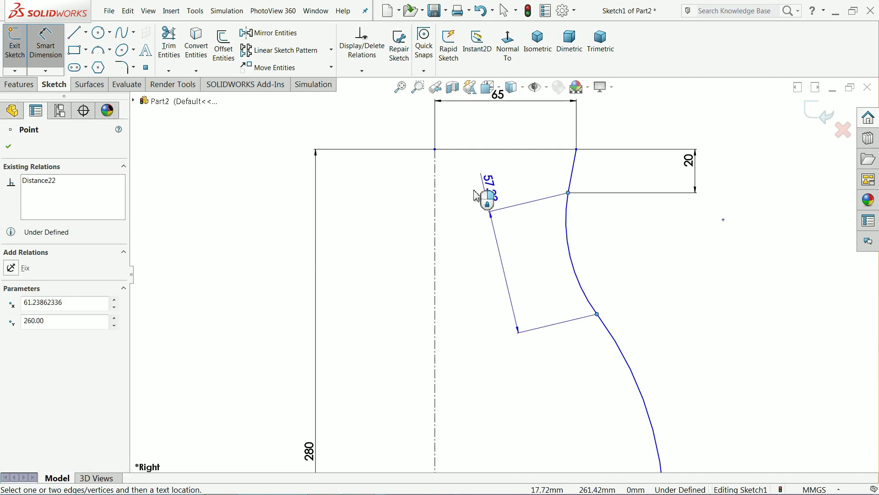
pyautogui.click(487, 159)
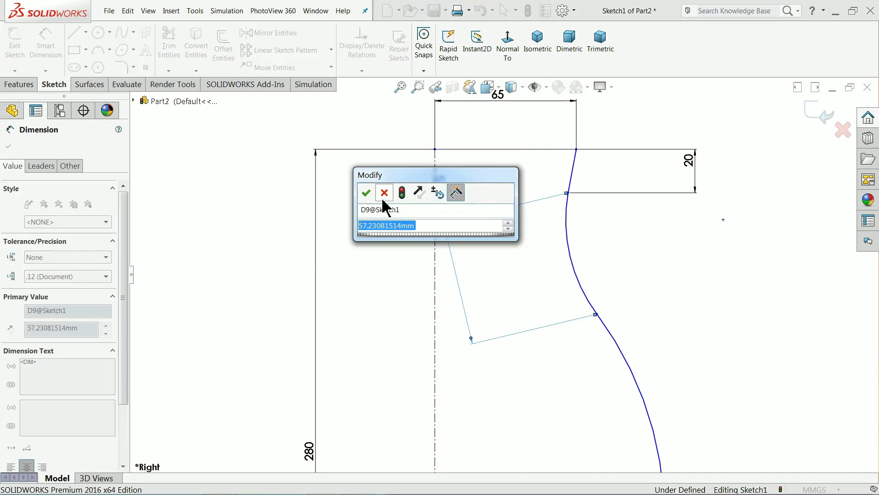
pyautogui.click(384, 193)
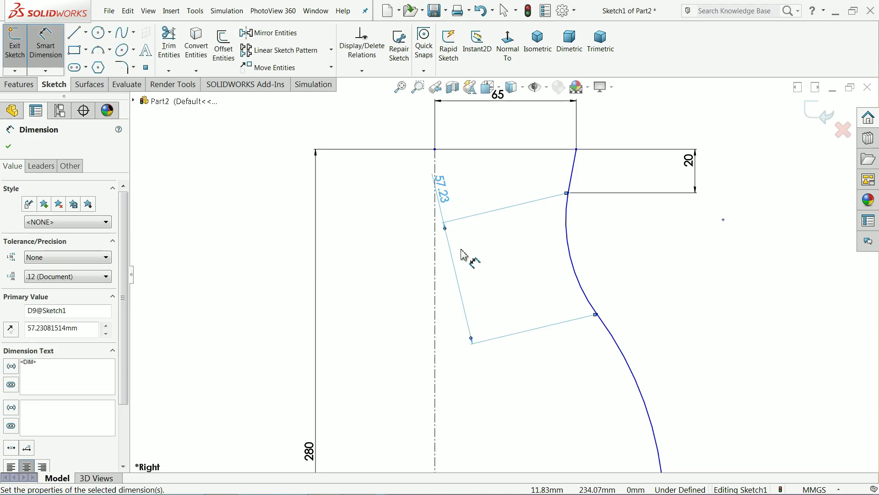
pyautogui.press('Delete')
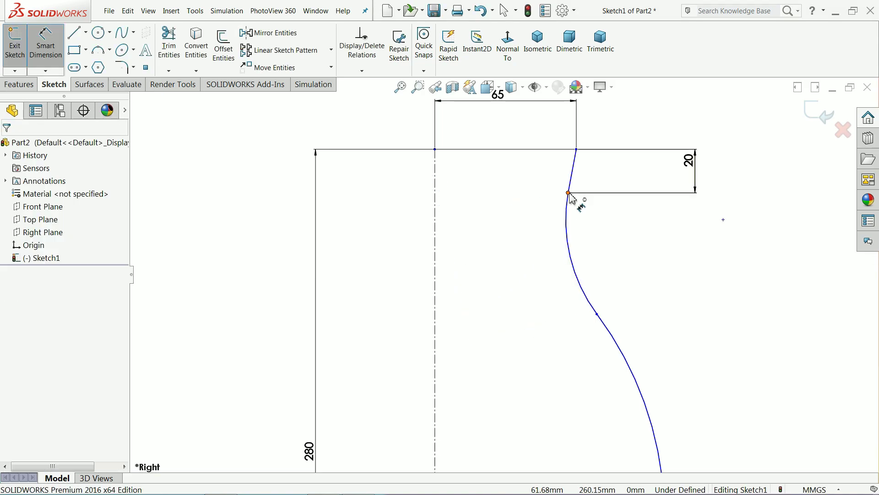
# Set a 50 mm vertical spacing between the curve's top endpoint and the lower point.
pyautogui.click(568, 192)
pyautogui.click(597, 314)
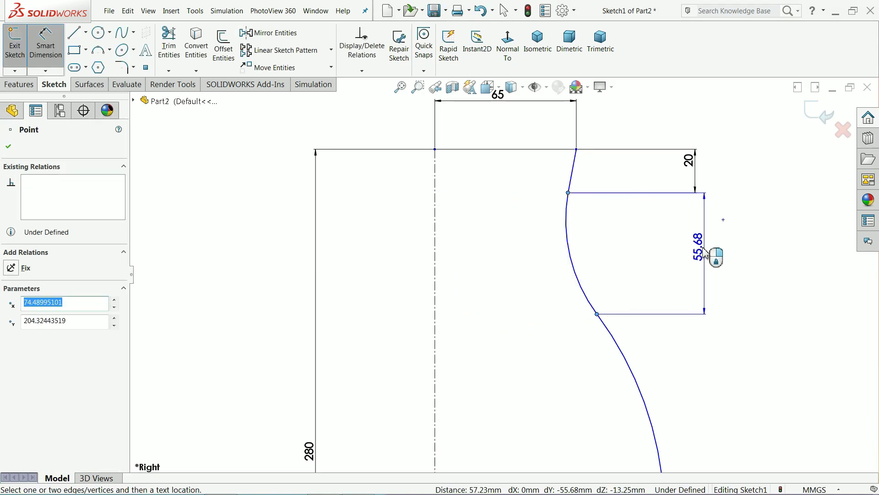
pyautogui.click(698, 254)
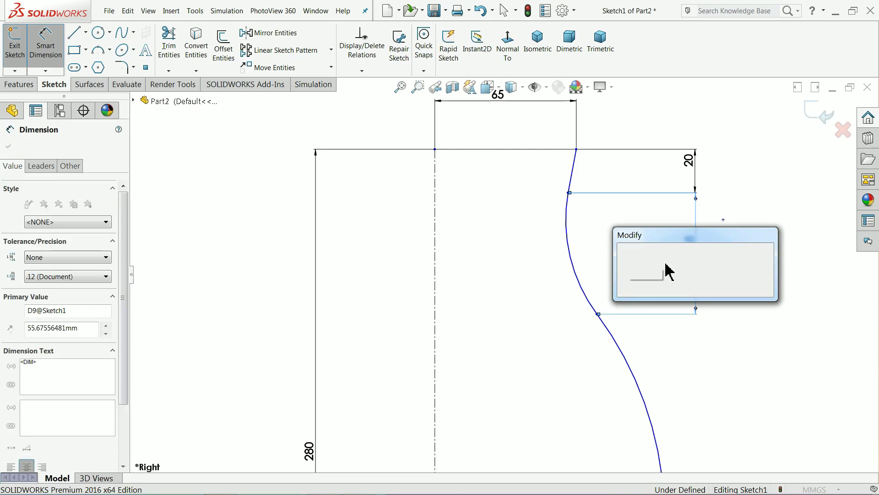
pyautogui.write('50')
pyautogui.click(626, 253)
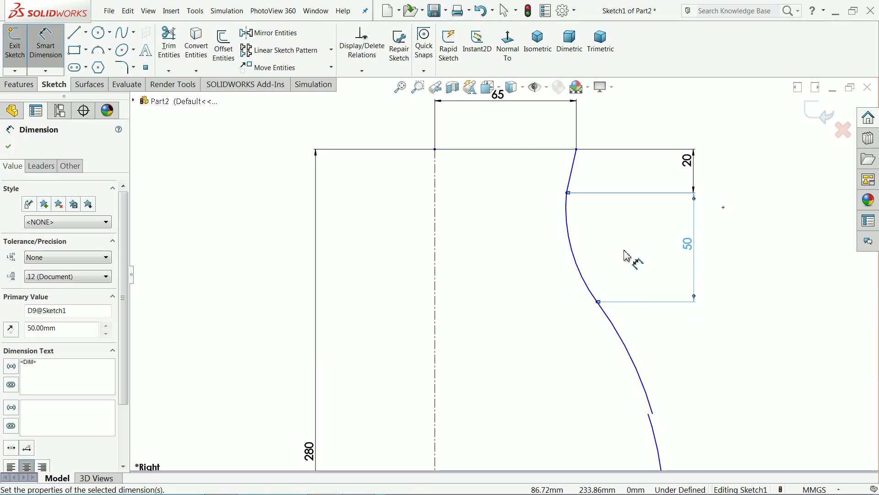
pyautogui.scroll(6, 614, 255)
pyautogui.scroll(-4, 565, 349)
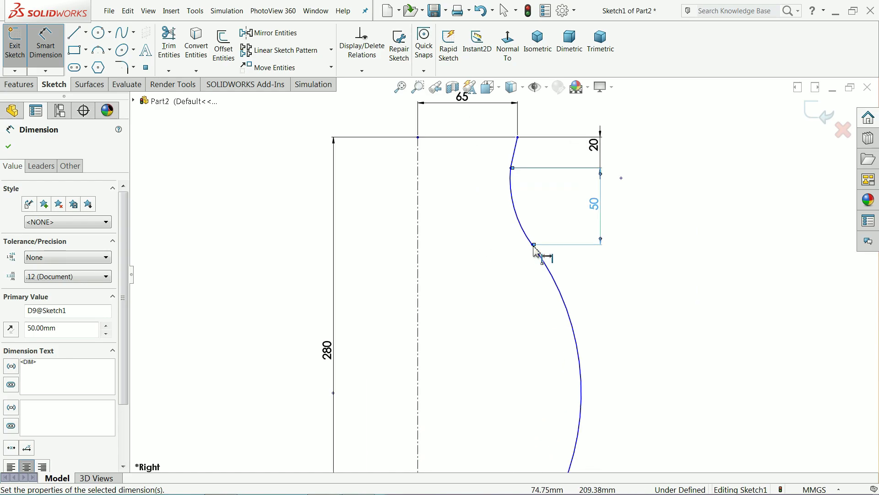
pyautogui.click(513, 297)
# Dimension the lower curve point 54 mm from the centreline.
pyautogui.click(533, 245)
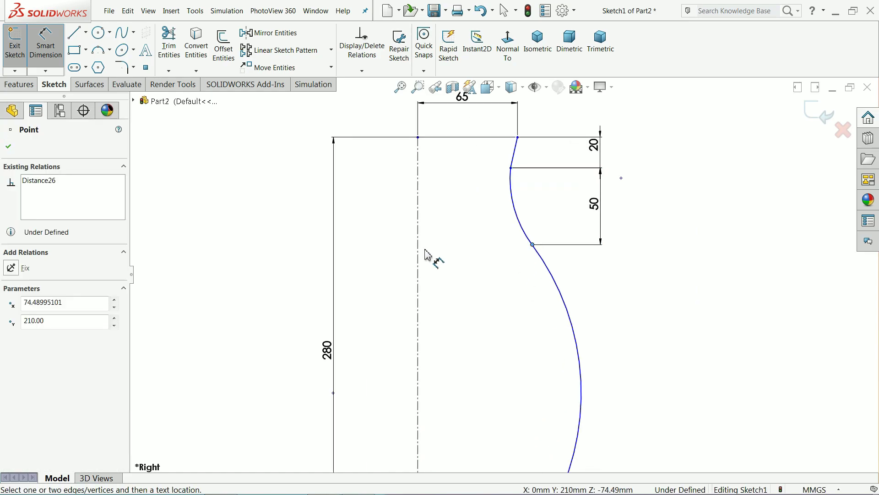
pyautogui.click(418, 262)
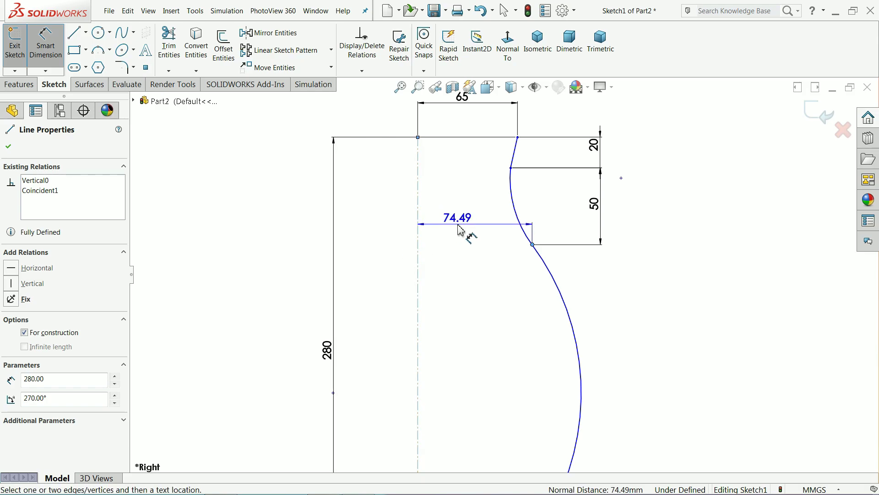
pyautogui.click(472, 275)
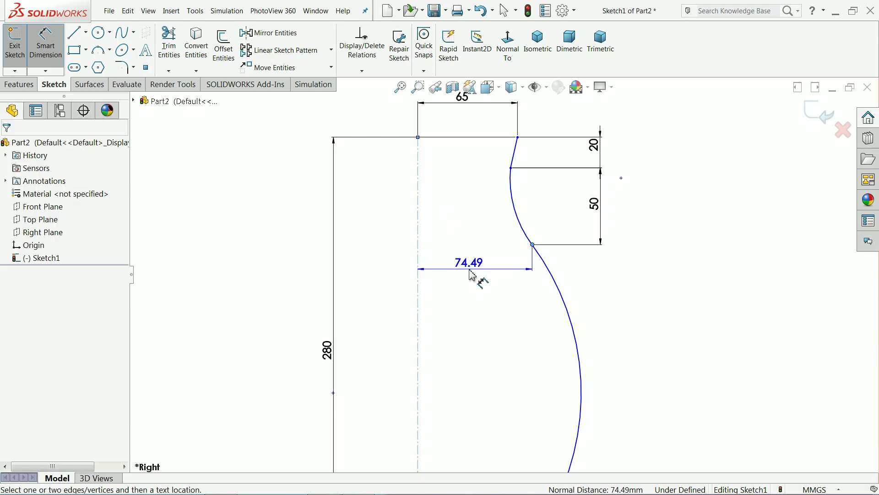
pyautogui.write('54')
pyautogui.press('Return')
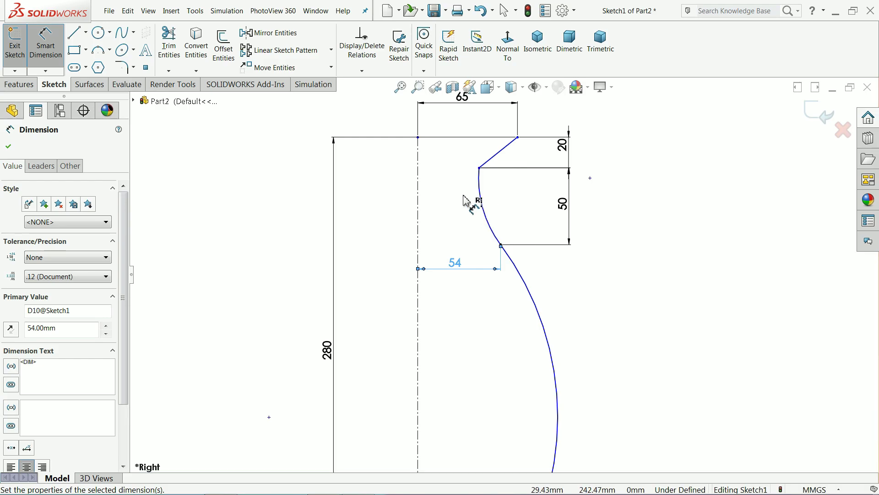
# Give the long lower arc a radius of 220 mm.
pyautogui.press('Escape')
pyautogui.scroll(3, 509, 284)
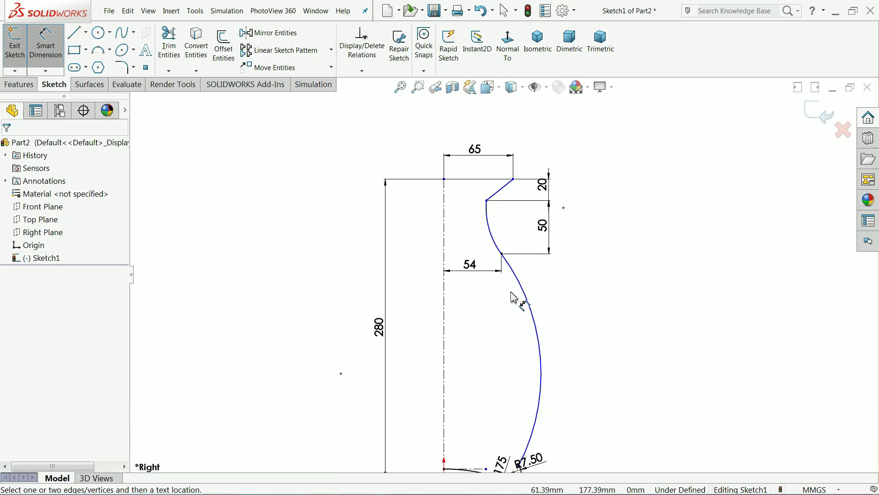
pyautogui.click(537, 331)
pyautogui.click(558, 309)
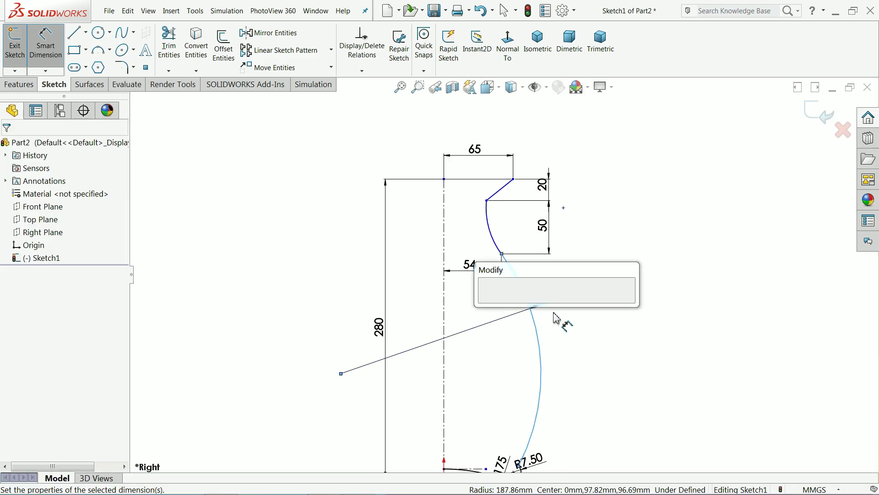
pyautogui.write('220')
pyautogui.press('Return')
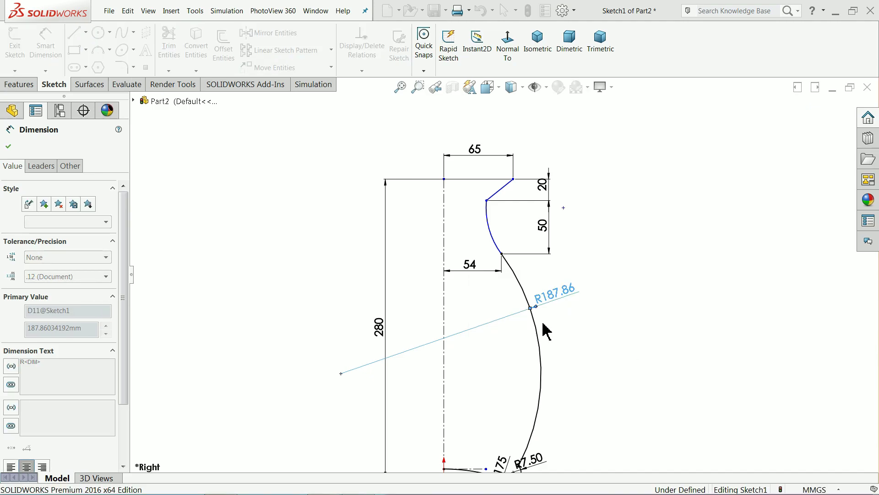
pyautogui.scroll(-1, 499, 206)
pyautogui.scroll(-2, 498, 206)
# Place the arc-to-slanted-line corner 50 mm from the centreline and fit the sketch in view.
pyautogui.click(487, 245)
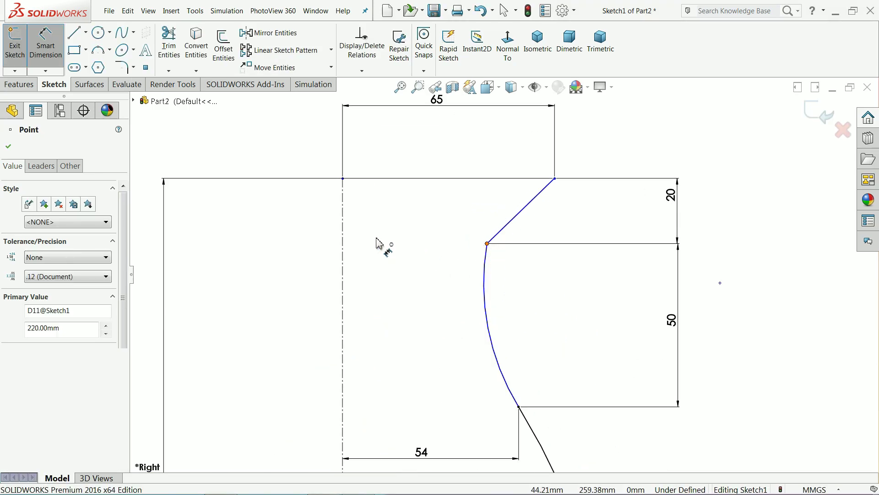
pyautogui.click(344, 253)
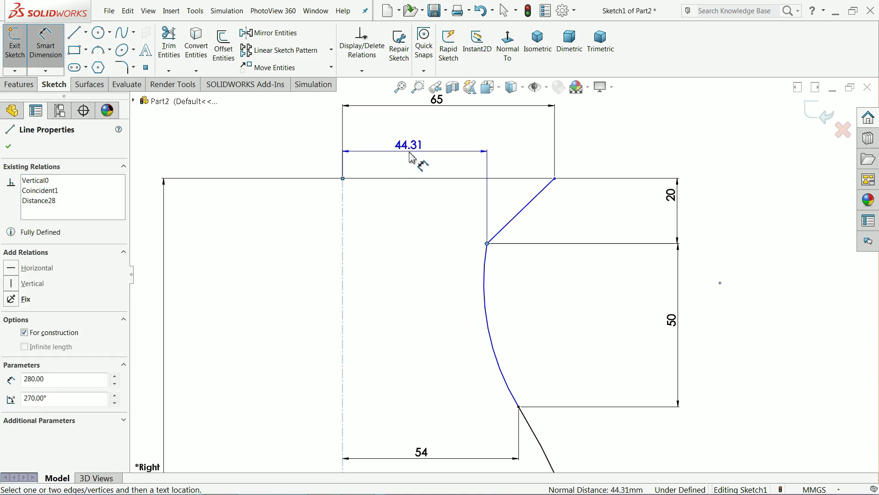
pyautogui.click(411, 158)
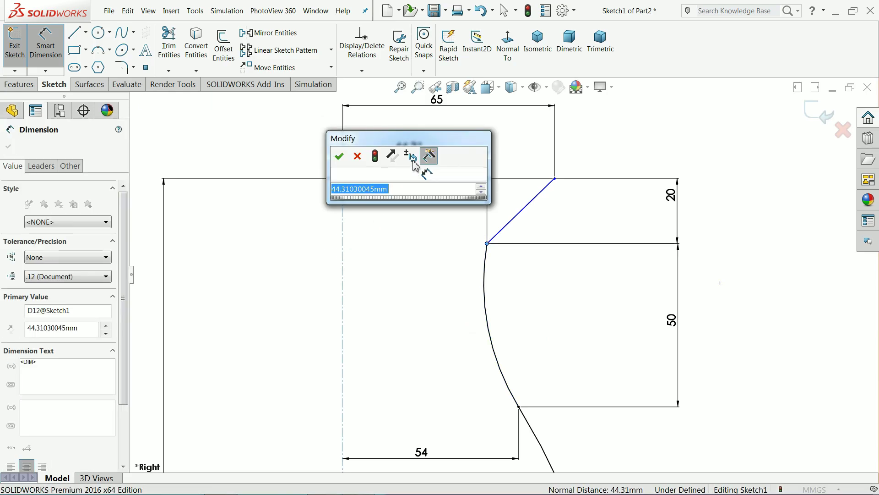
pyautogui.write('50')
pyautogui.press('Return')
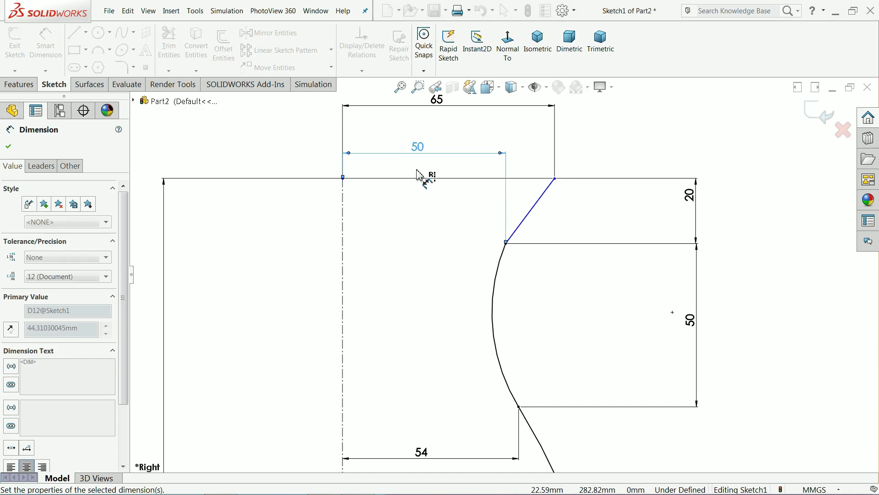
pyautogui.press('Escape')
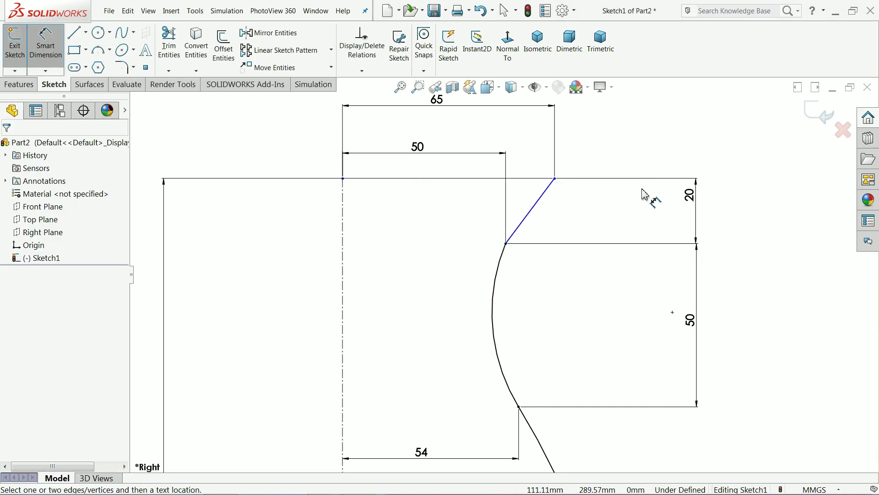
pyautogui.press('z')
pyautogui.press('z')
pyautogui.press('z')
pyautogui.press('z')
pyautogui.press('z')
pyautogui.press('z')
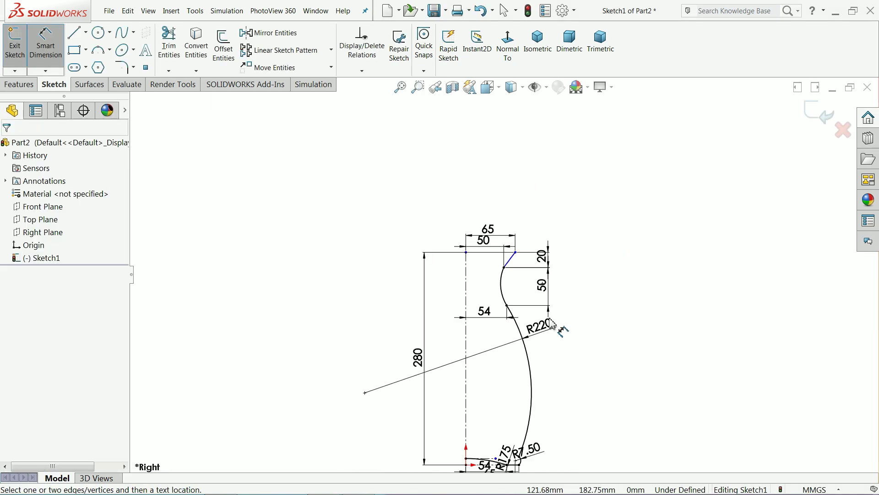
pyautogui.press('f')
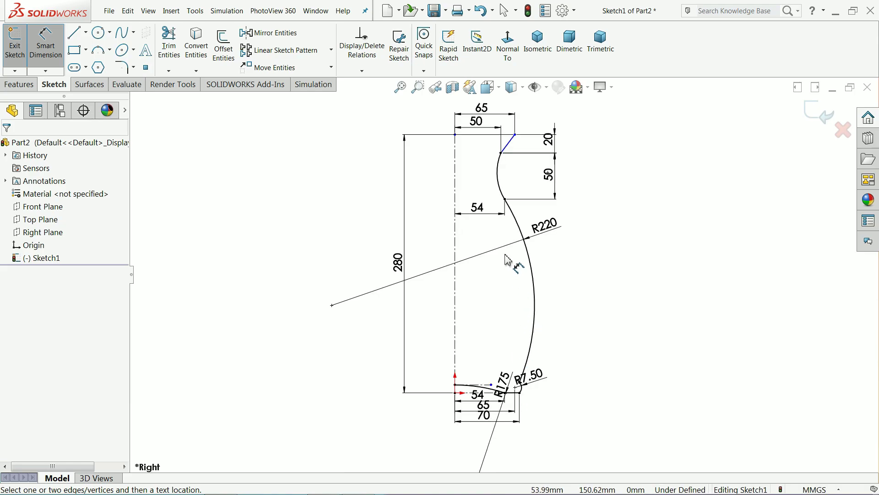
# Nudge the top chamfer line's top endpoint slightly to the left.
pyautogui.scroll(-8, 540, 158)
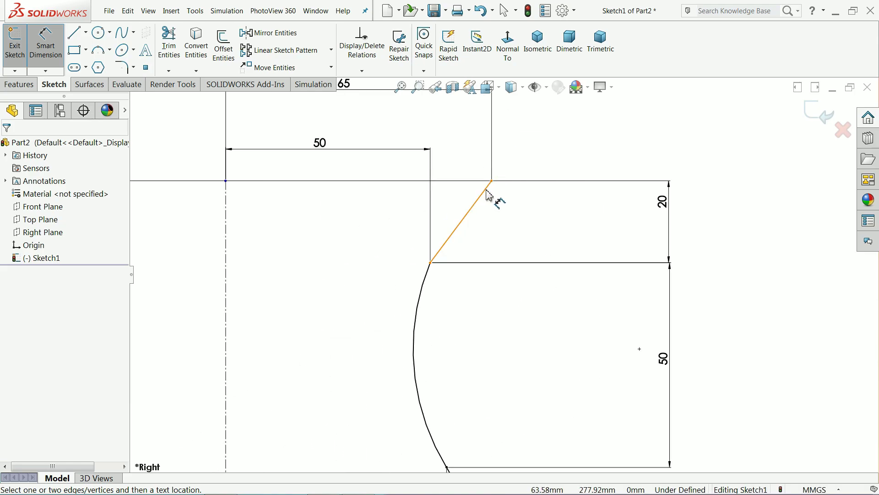
pyautogui.scroll(2, 497, 210)
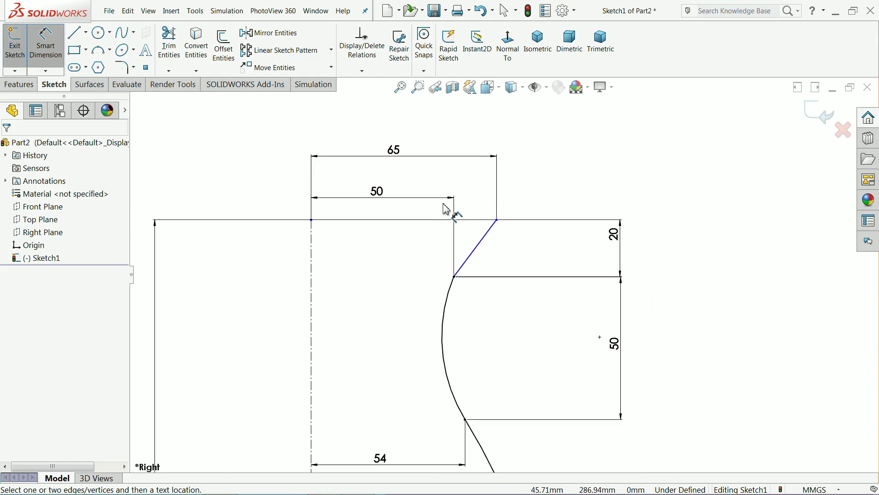
pyautogui.scroll(3, 497, 268)
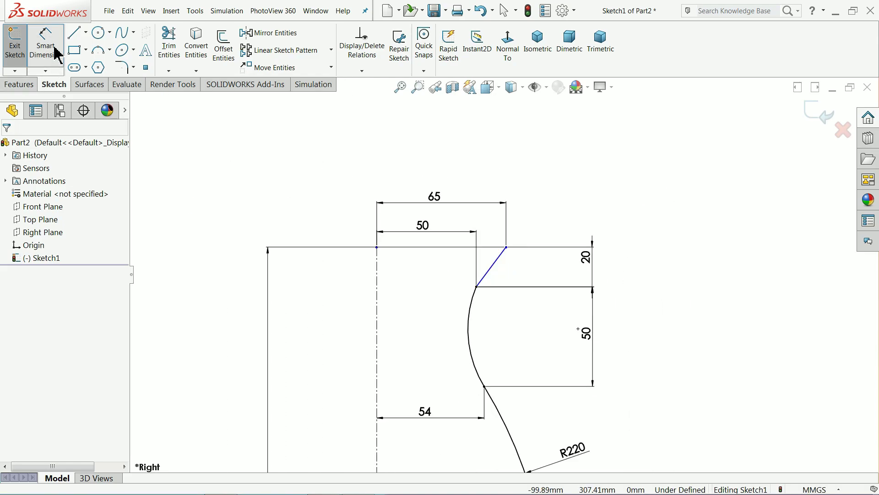
pyautogui.click(44, 42)
pyautogui.scroll(-3, 559, 348)
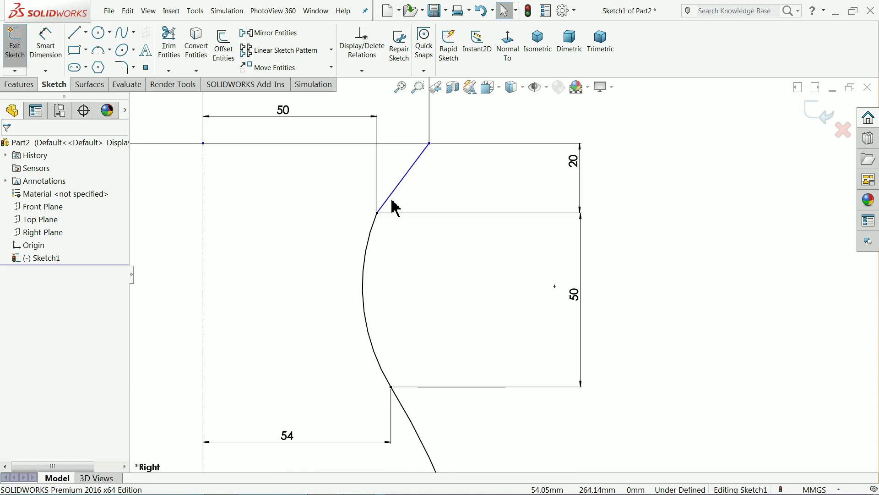
pyautogui.click(390, 198)
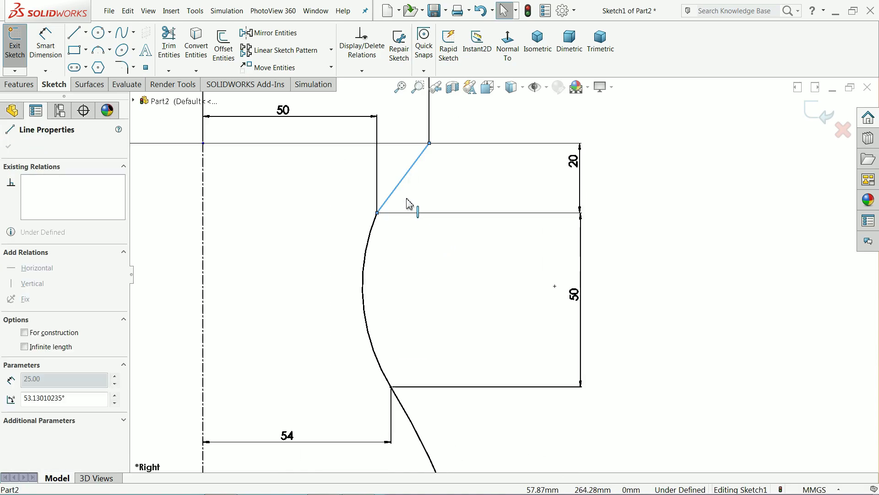
pyautogui.click(458, 200)
pyautogui.scroll(3, 454, 201)
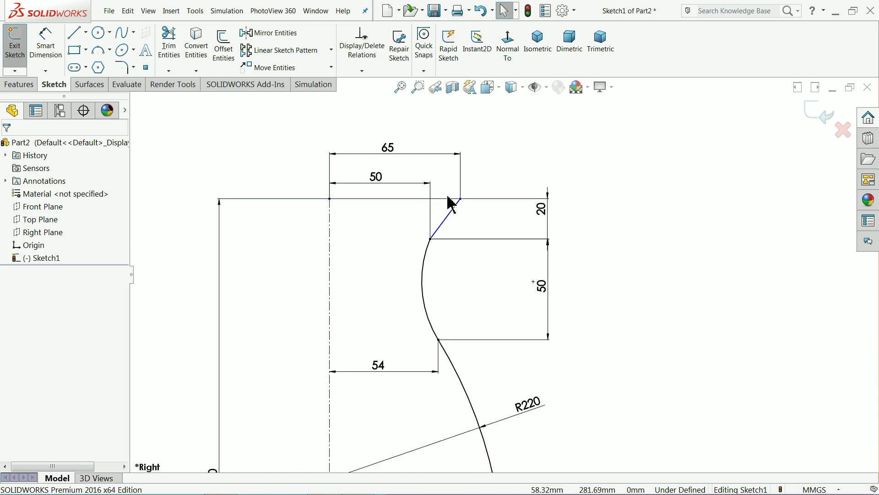
pyautogui.moveTo(460, 199); pyautogui.dragTo(453, 200)
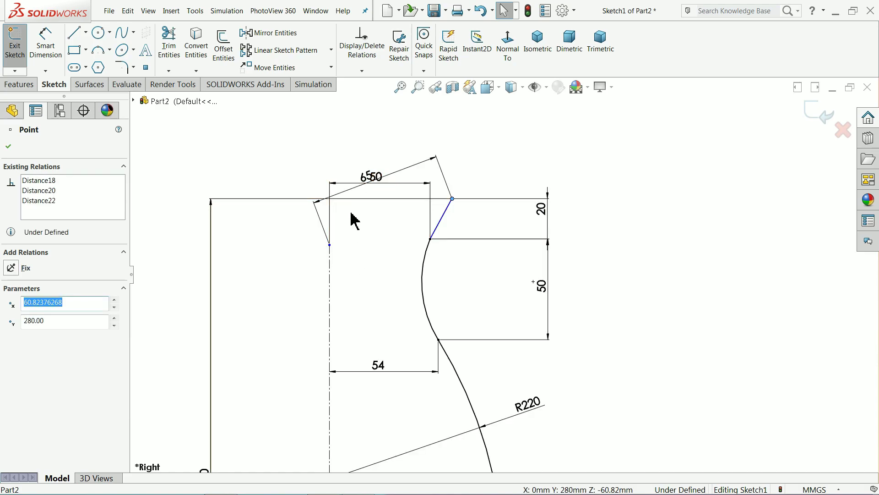
pyautogui.scroll(-1, 349, 218)
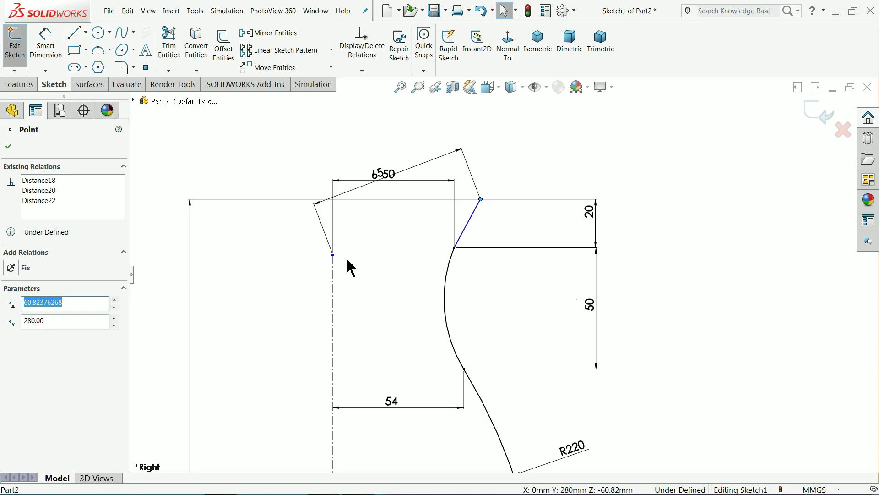
# Replace the slanted 65 dimension with a horizontal 65 mm from centreline to chamfer endpoint.
pyautogui.click(371, 183)
pyautogui.press('Delete')
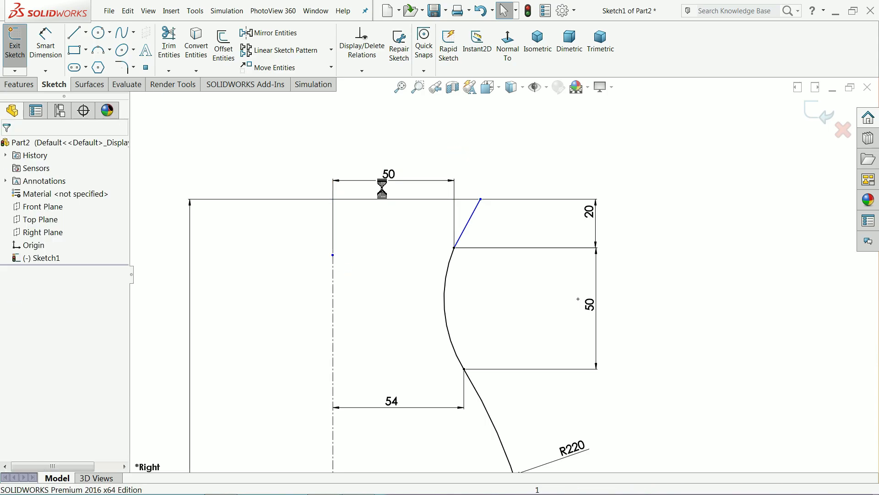
pyautogui.click(45, 46)
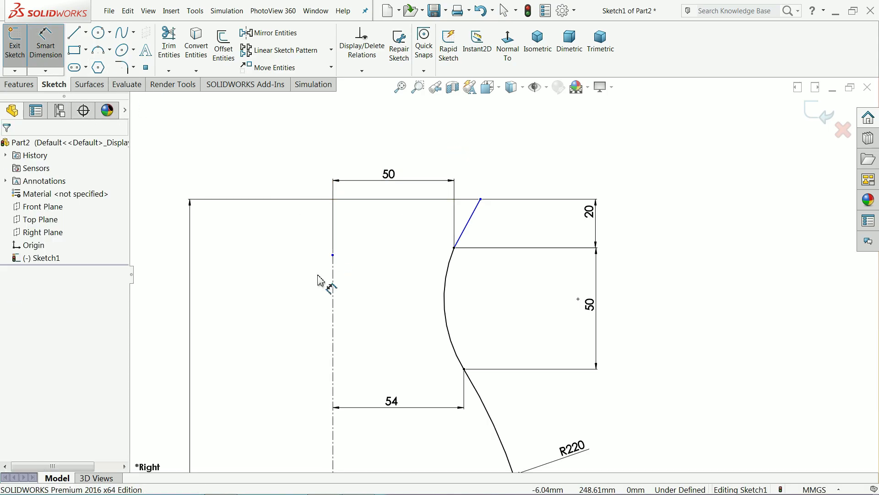
pyautogui.click(334, 284)
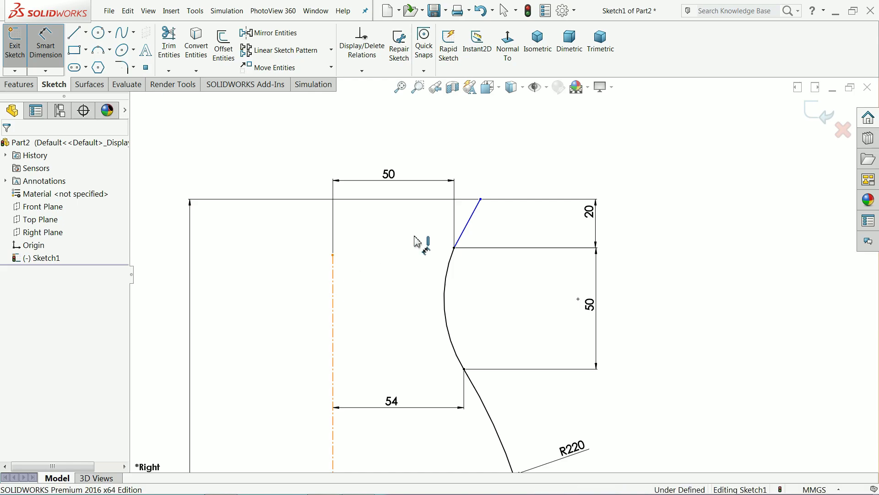
pyautogui.click(480, 200)
pyautogui.click(392, 141)
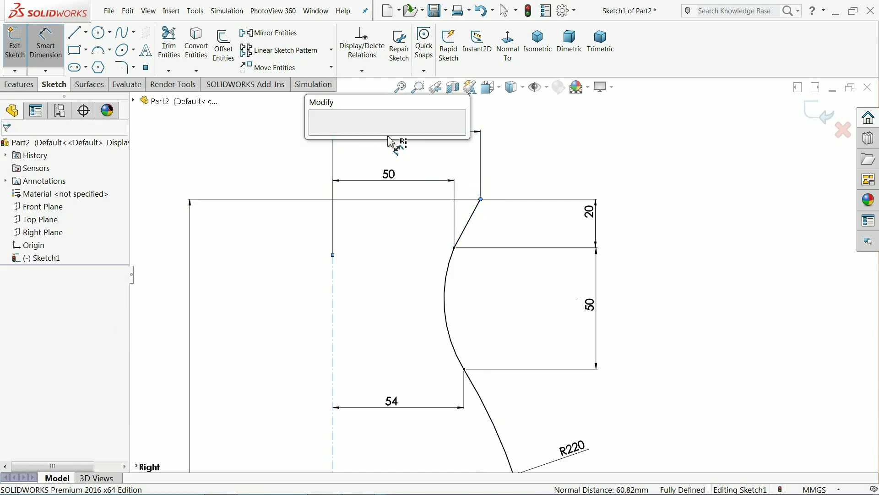
pyautogui.write('65')
pyautogui.press('Return')
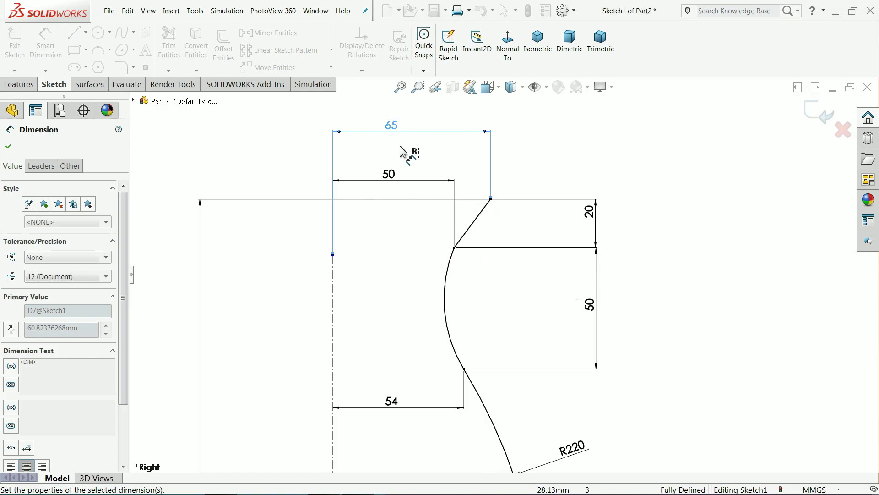
pyautogui.click(8, 146)
pyautogui.scroll(5, 456, 198)
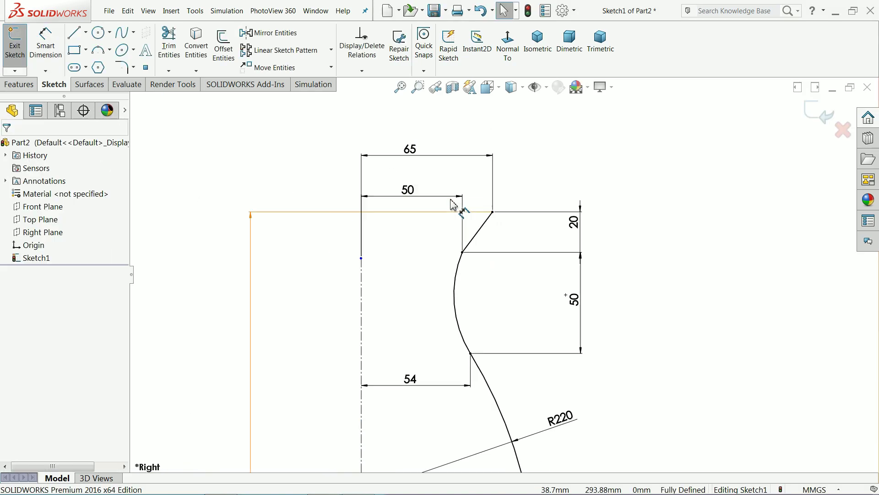
pyautogui.scroll(2, 526, 240)
pyautogui.scroll(-2, 485, 326)
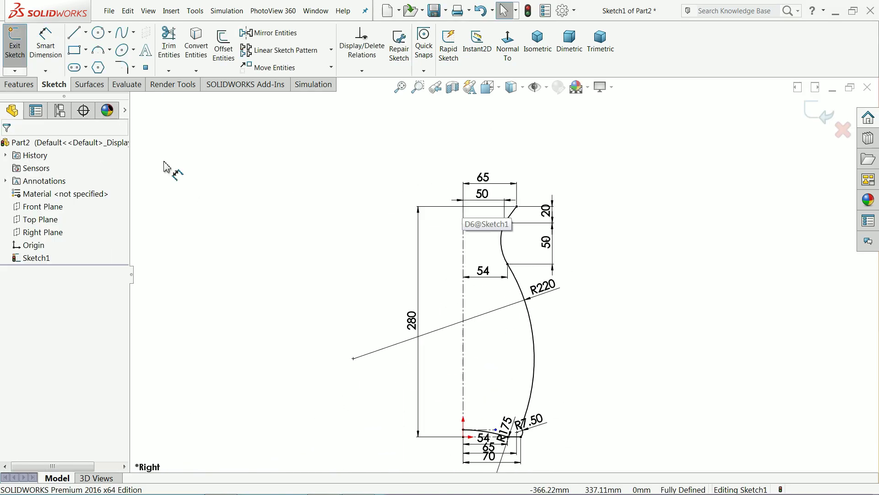
# Revolve the profile 360° about the centreline as a surface, then orbit the vase shape.
pyautogui.click(13, 84)
pyautogui.click(83, 83)
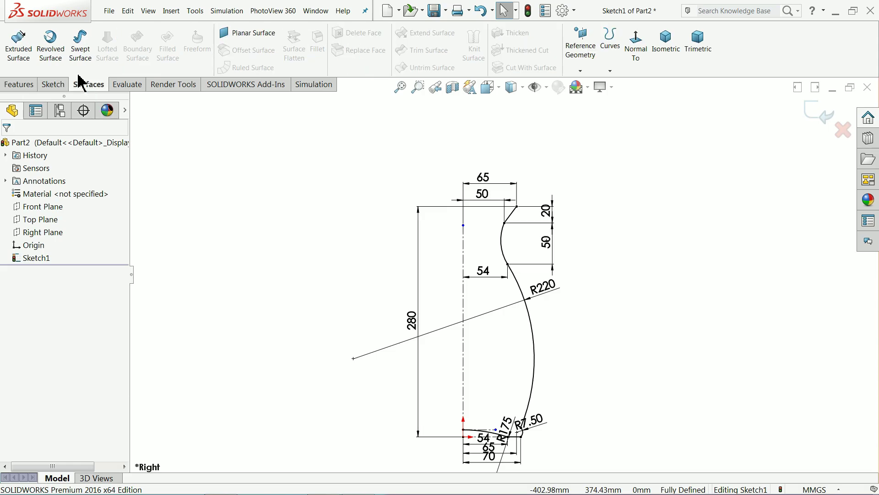
pyautogui.click(51, 58)
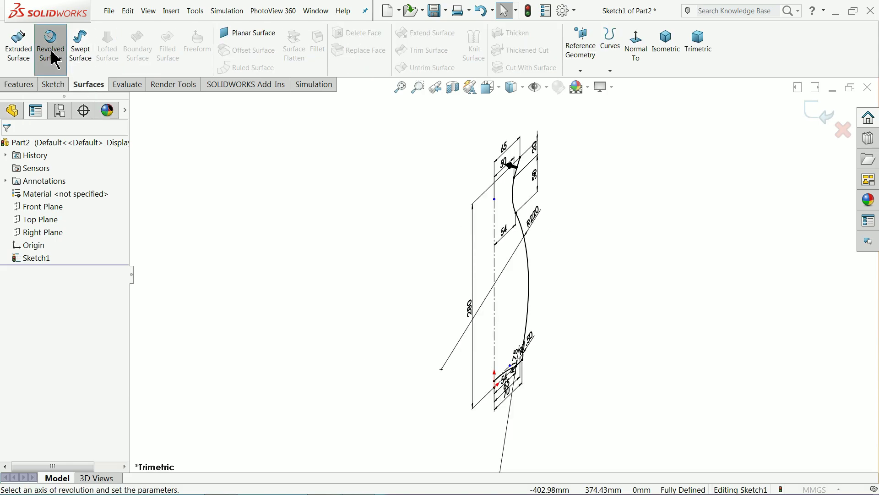
pyautogui.click(666, 60)
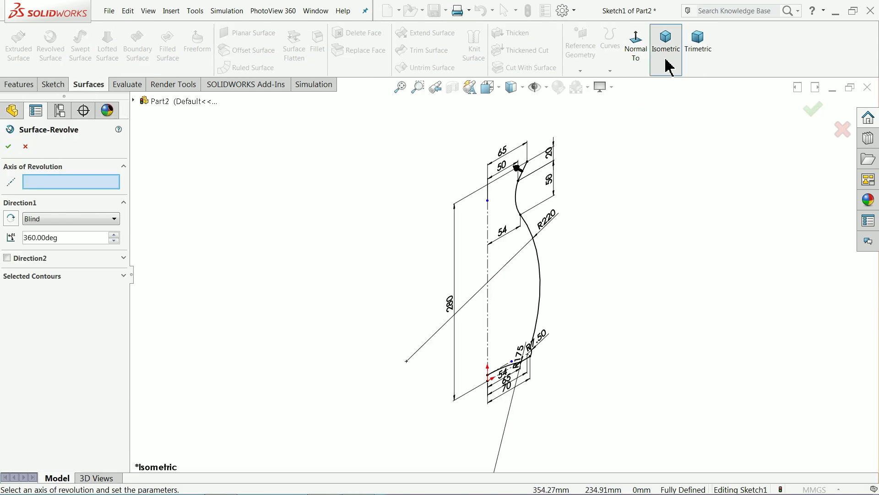
pyautogui.scroll(-3, 490, 277)
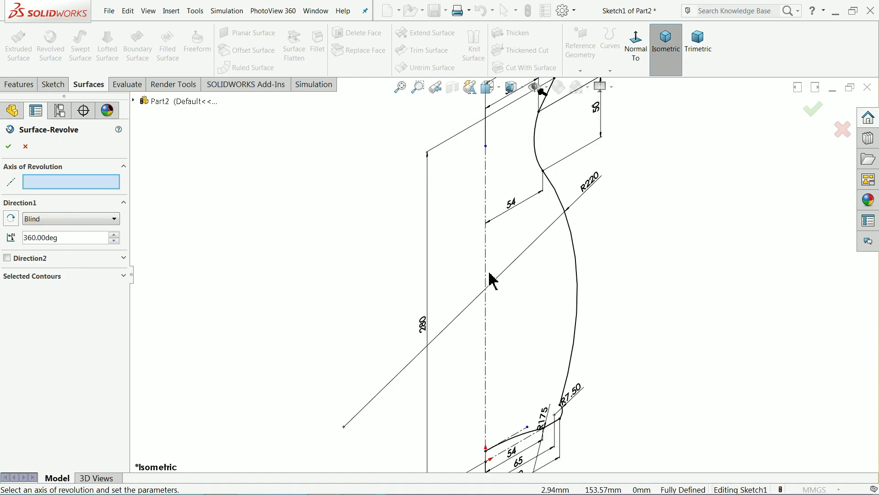
pyautogui.click(487, 273)
pyautogui.scroll(3, 488, 277)
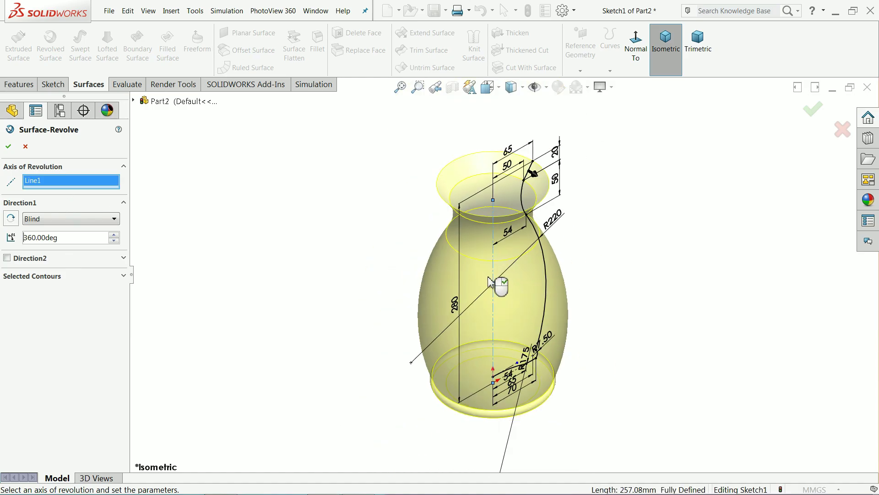
pyautogui.click(8, 146)
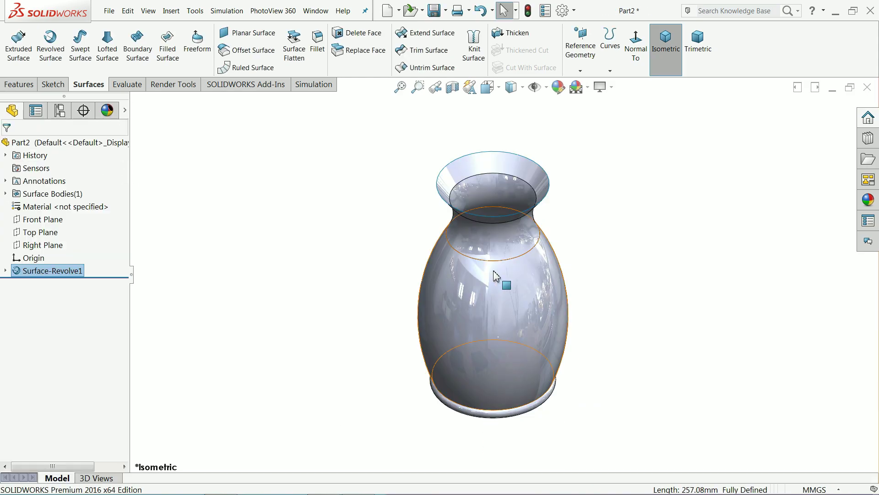
pyautogui.moveTo(507, 281)
pyautogui.mouseDown(button='middle')
pyautogui.moveTo(597, 252)
pyautogui.moveTo(509, 176)
pyautogui.moveTo(508, 281)
pyautogui.moveTo(501, 287)
pyautogui.mouseUp(button='middle')
# Switch to the Jug1.PDF reference drawing and scroll through its views.
pyautogui.click(678, 188)
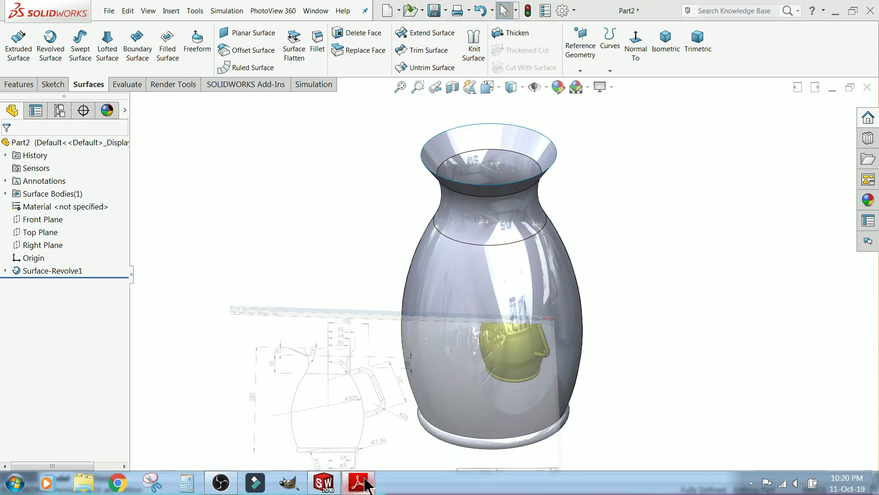
pyautogui.click(357, 483)
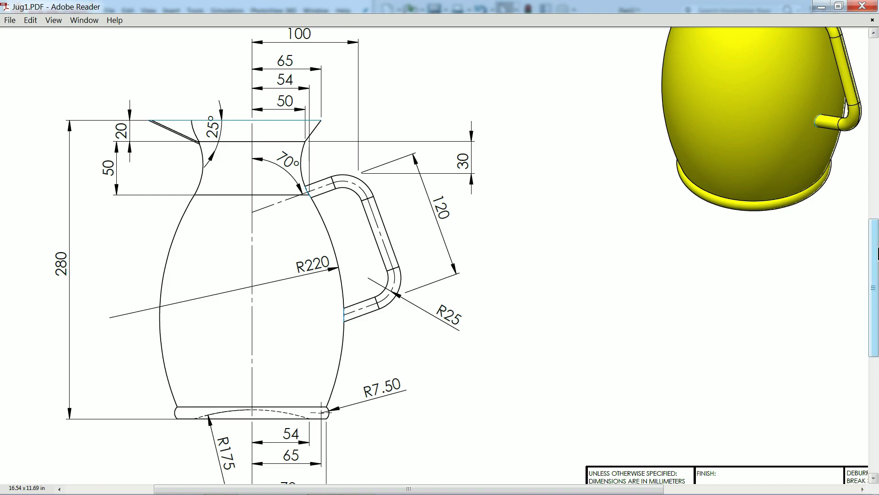
pyautogui.moveTo(875, 256); pyautogui.dragTo(876, 116)
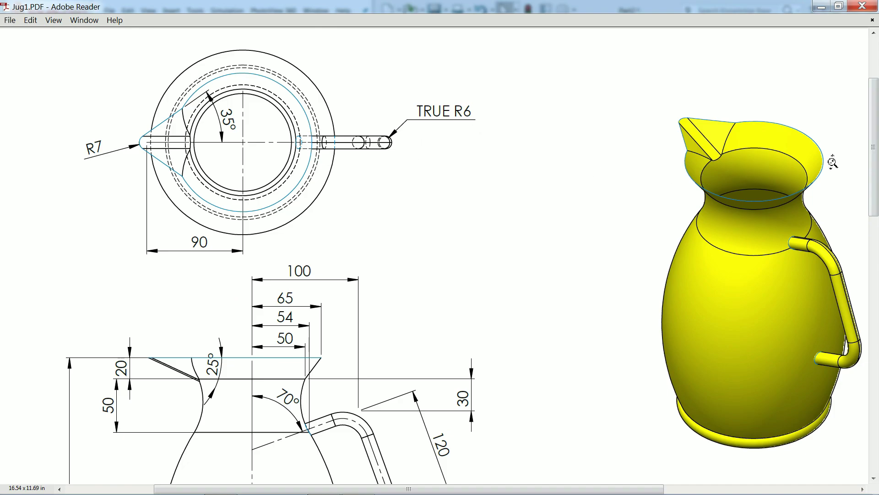
pyautogui.moveTo(873, 157); pyautogui.dragTo(873, 289)
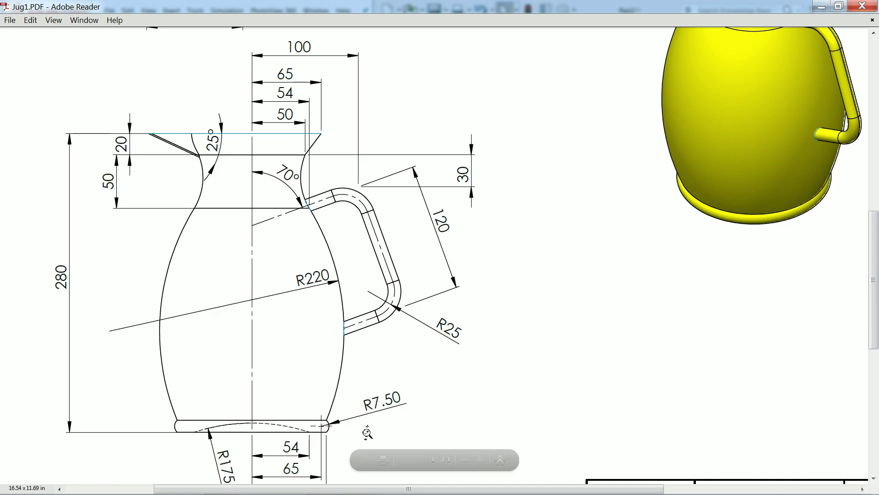
# Start a new sketch on the Right Plane, viewed normal to it.
pyautogui.click(822, 8)
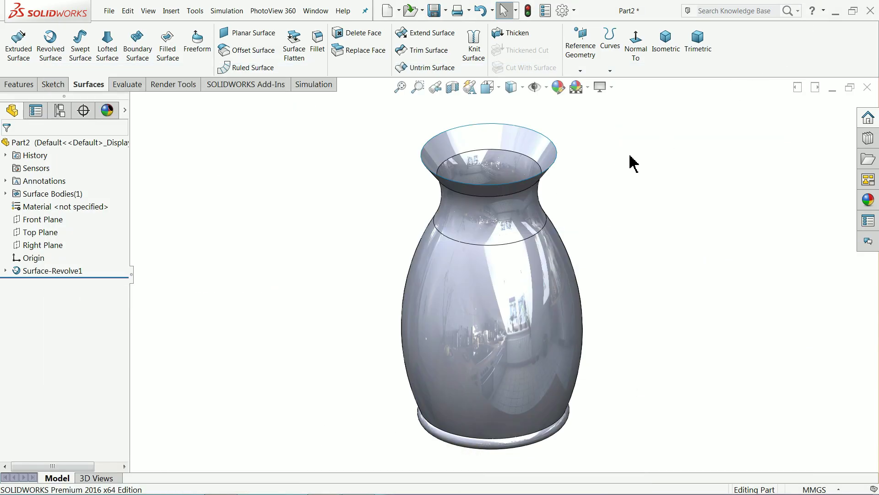
pyautogui.click(28, 248)
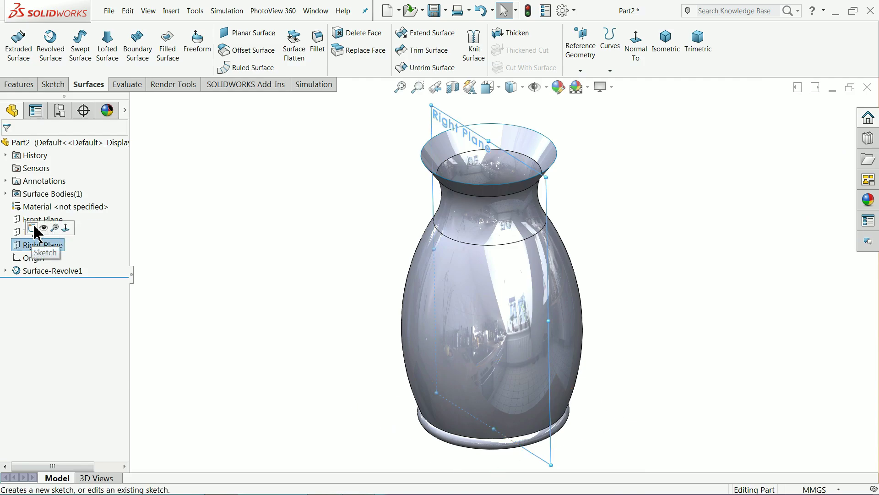
pyautogui.click(33, 228)
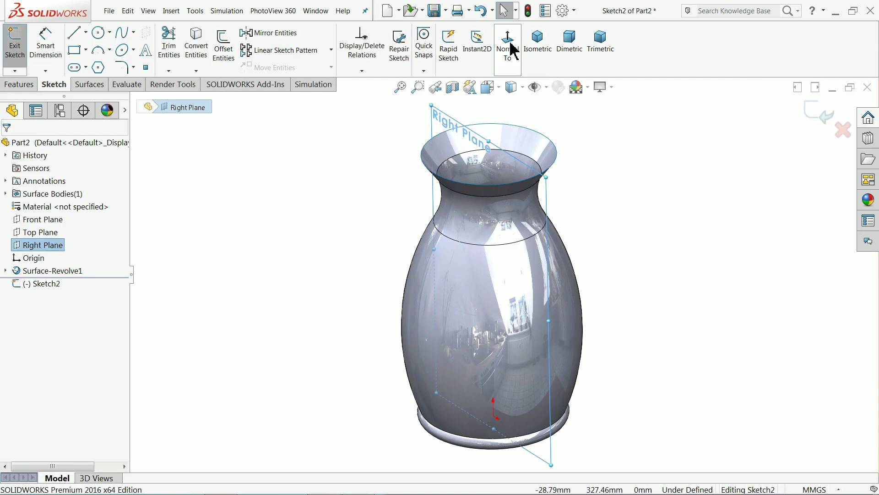
pyautogui.click(511, 49)
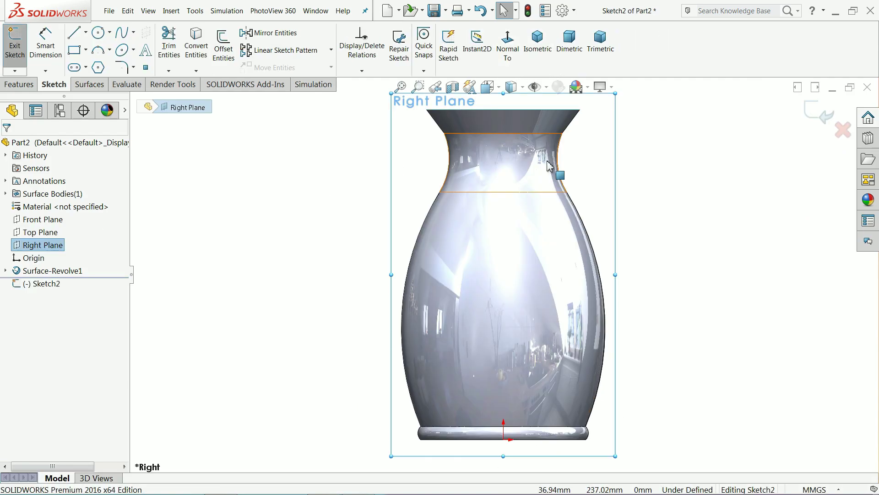
# Draw a vertical centerline from the vase's top midpoint down to the origin.
pyautogui.click(85, 32)
pyautogui.click(94, 61)
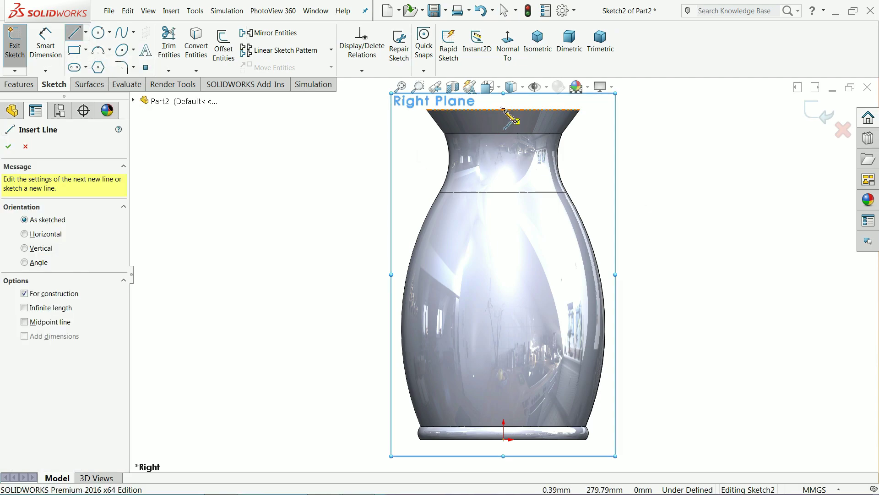
pyautogui.click(504, 110)
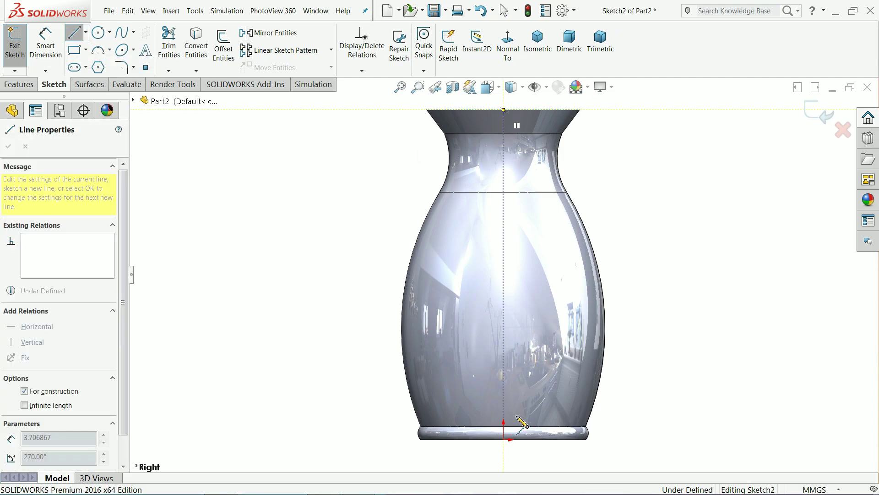
pyautogui.click(503, 439)
pyautogui.rightClick(610, 316)
pyautogui.click(637, 320)
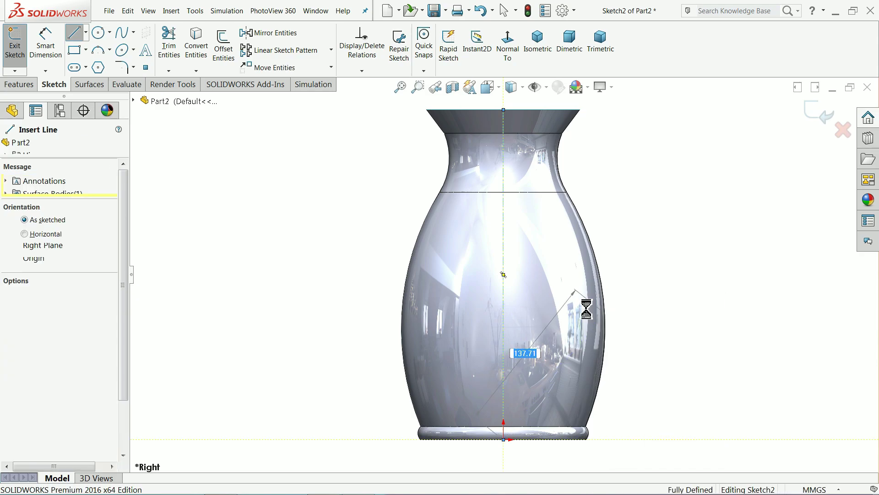
# Sketch the connected lines running out from the centreline to outline the handle path.
pyautogui.click(75, 36)
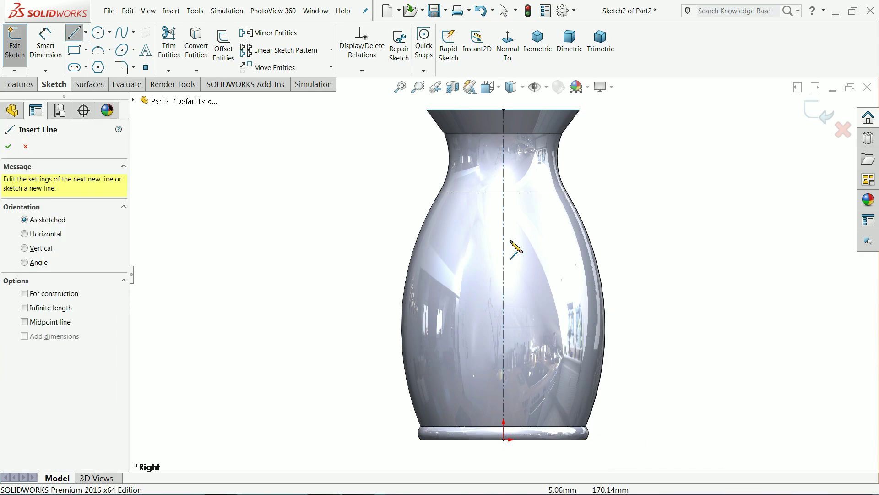
pyautogui.click(504, 236)
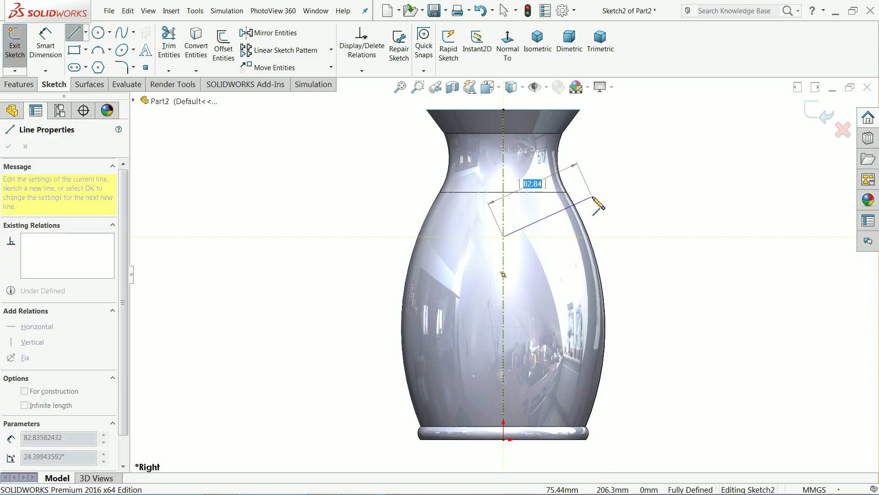
pyautogui.click(593, 197)
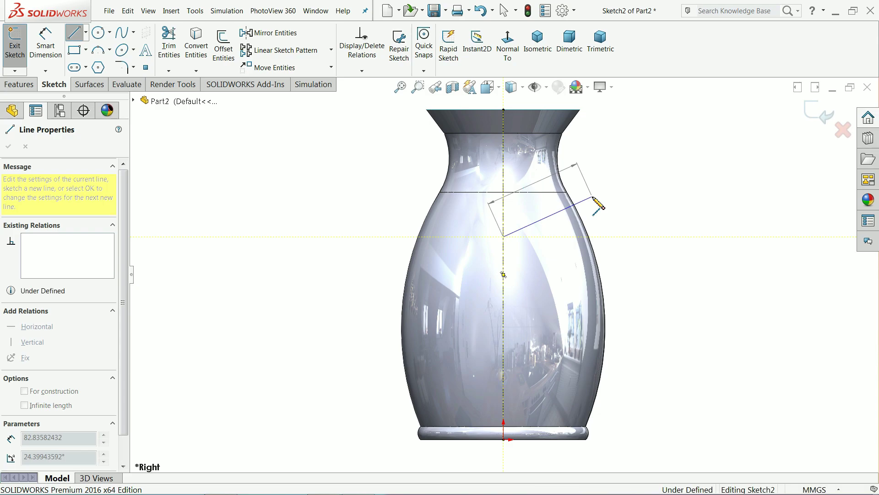
pyautogui.click(647, 318)
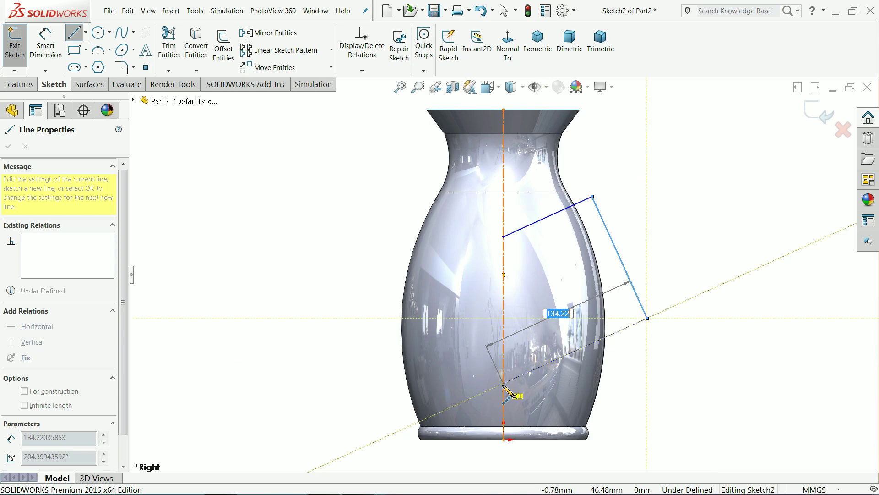
pyautogui.rightClick(439, 316)
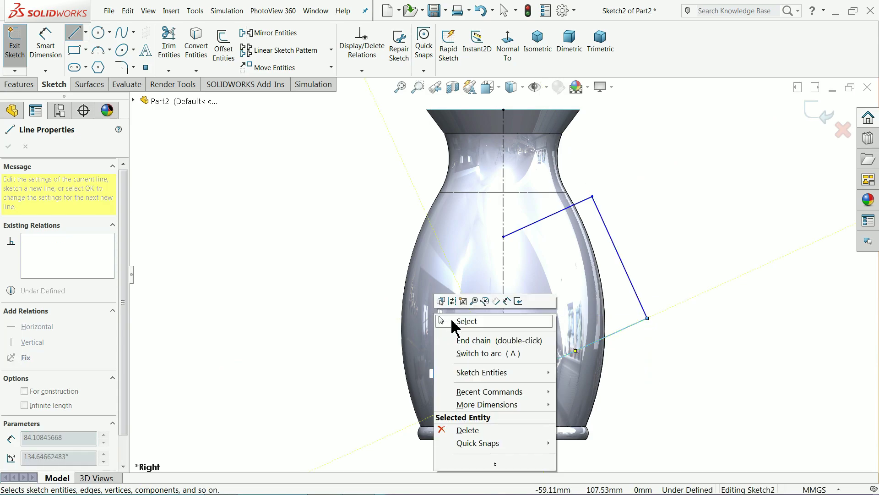
pyautogui.click(468, 321)
pyautogui.scroll(-2, 591, 298)
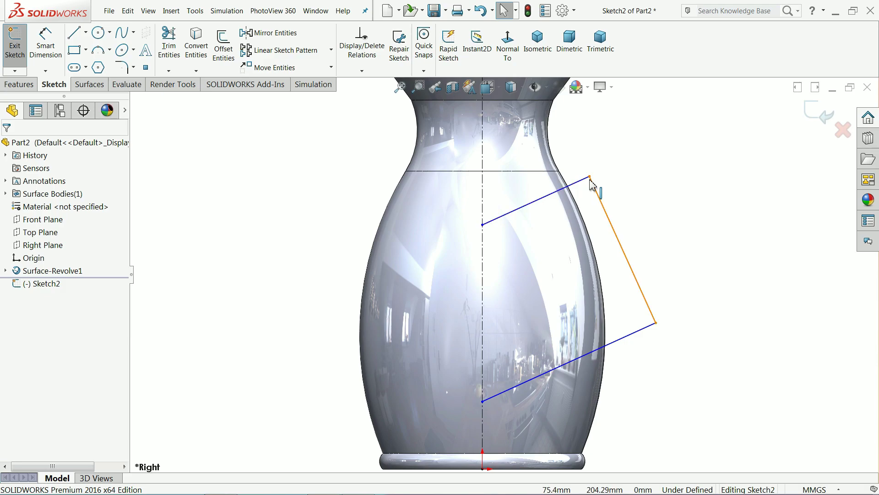
pyautogui.click(610, 215)
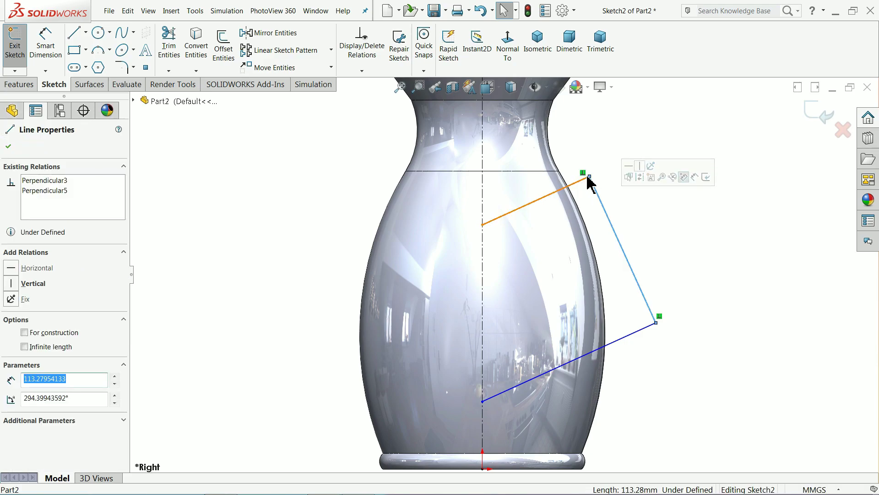
pyautogui.click(658, 226)
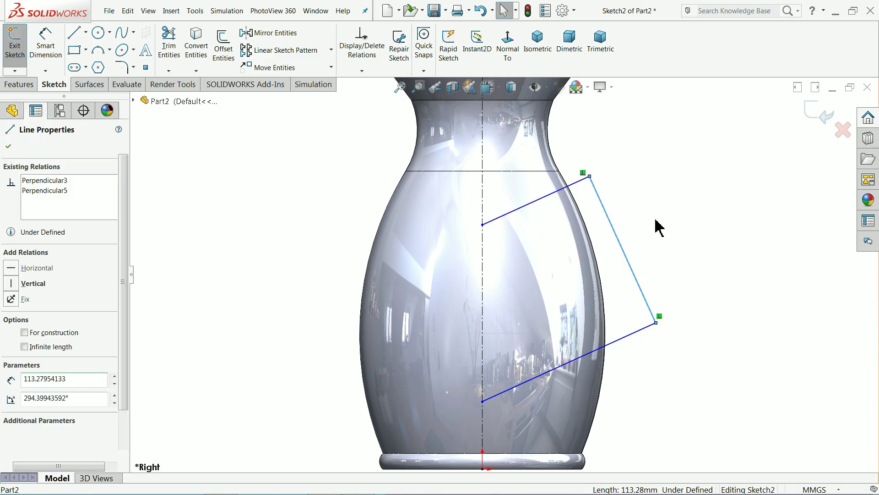
# Dimension the upper line at 70° to the centerline and the right-hand line at 120.
pyautogui.click(46, 49)
pyautogui.click(485, 196)
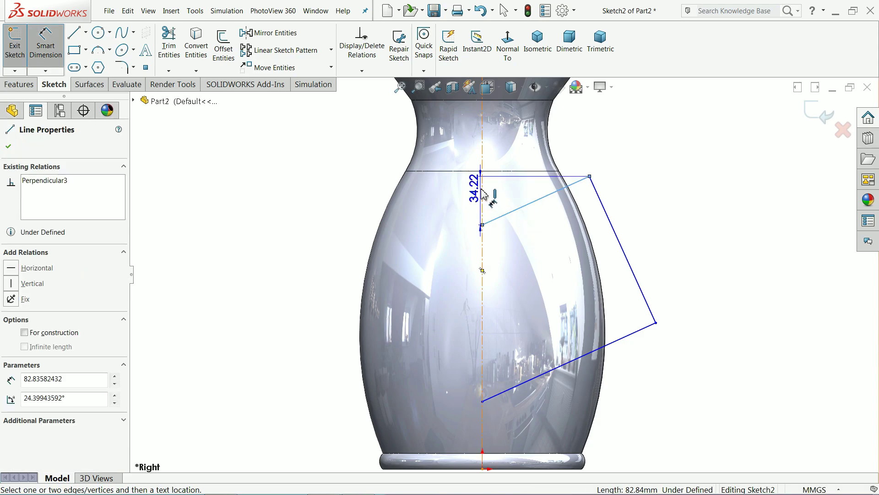
pyautogui.click(484, 195)
pyautogui.click(508, 190)
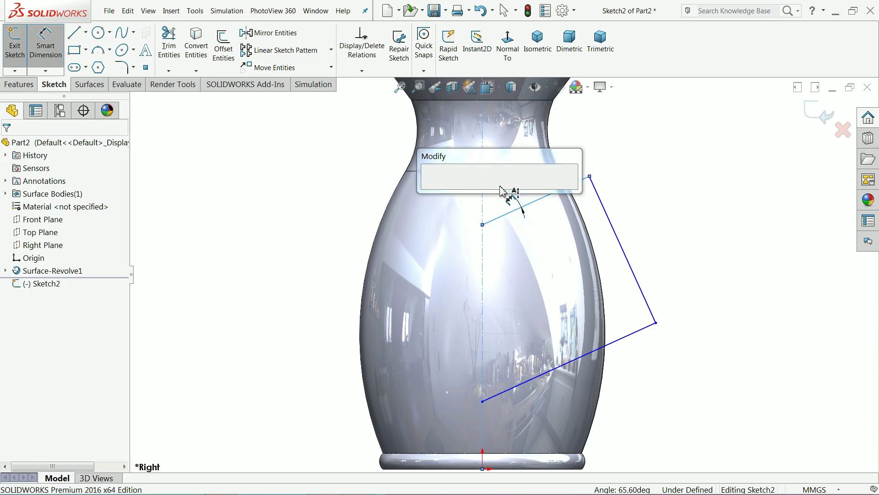
pyautogui.write('70')
pyautogui.press('Return')
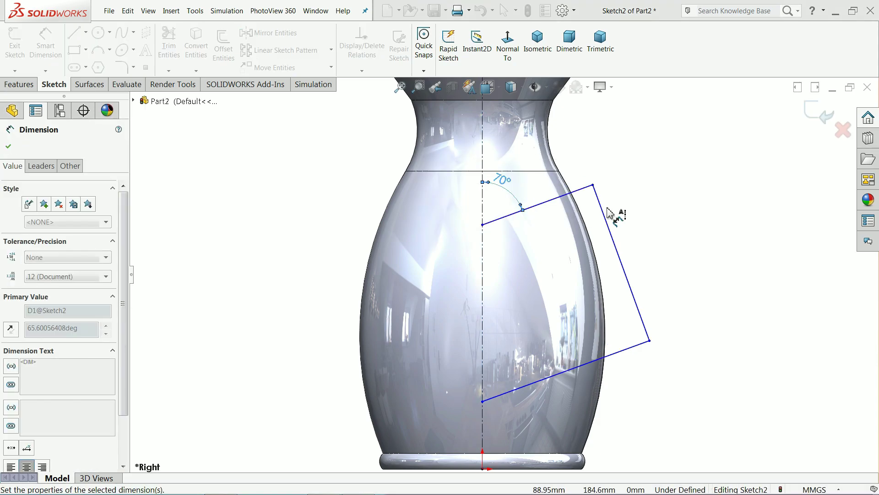
pyautogui.click(622, 260)
pyautogui.click(650, 238)
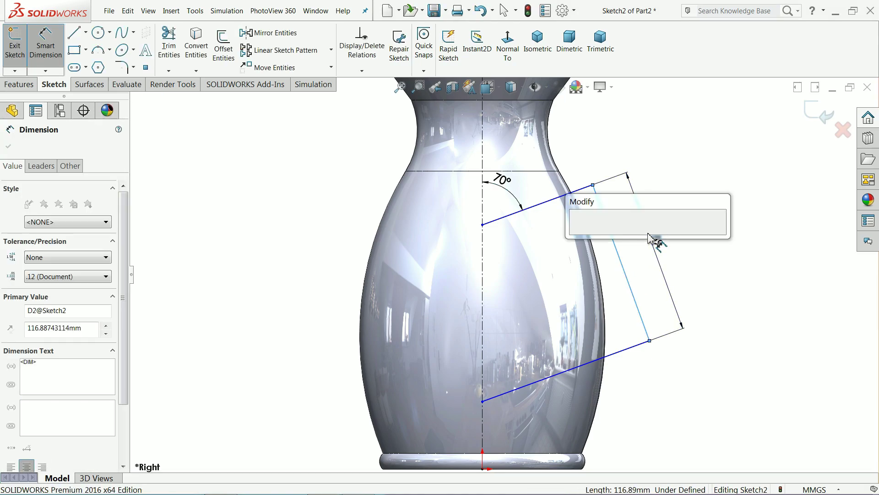
pyautogui.write('120')
pyautogui.click(578, 235)
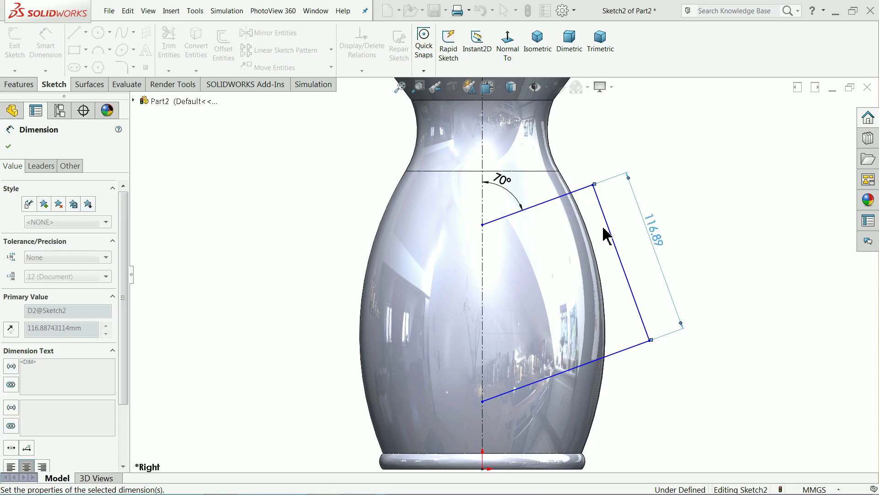
pyautogui.scroll(2, 632, 186)
pyautogui.scroll(-5, 609, 183)
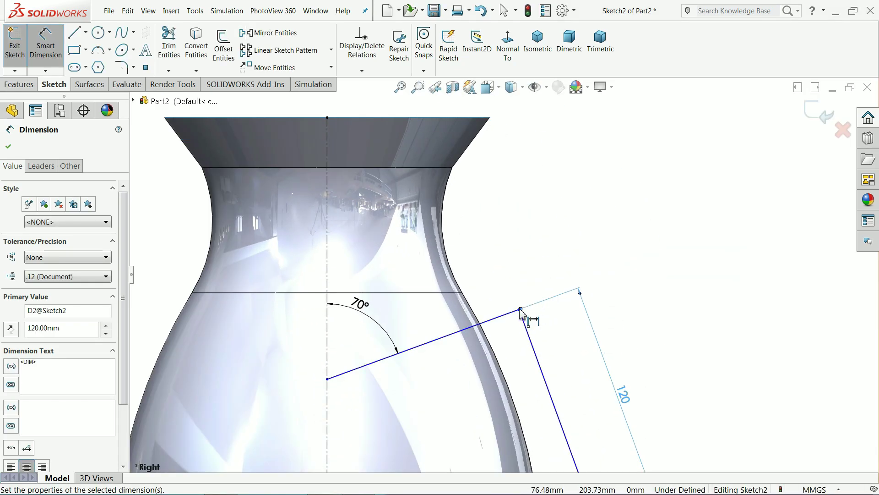
# Add the 100 horizontal and 30 vertical distances to the outline's upper corner points.
pyautogui.click(519, 310)
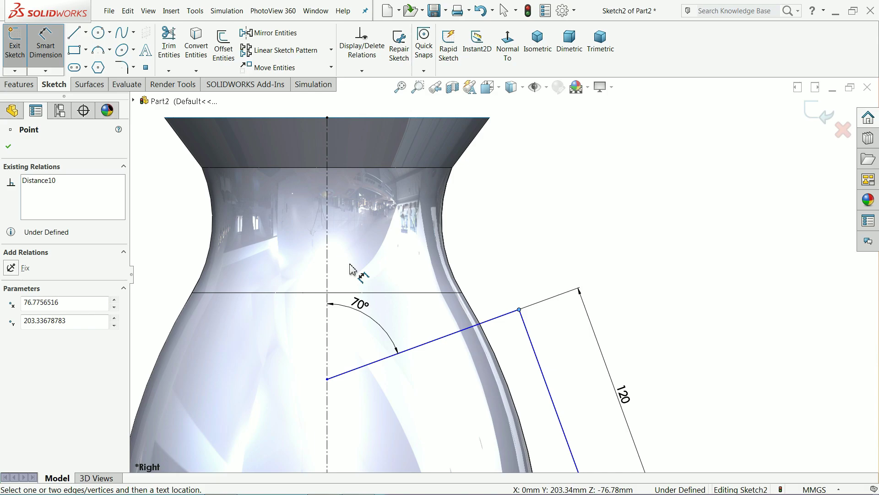
pyautogui.click(327, 270)
pyautogui.click(442, 118)
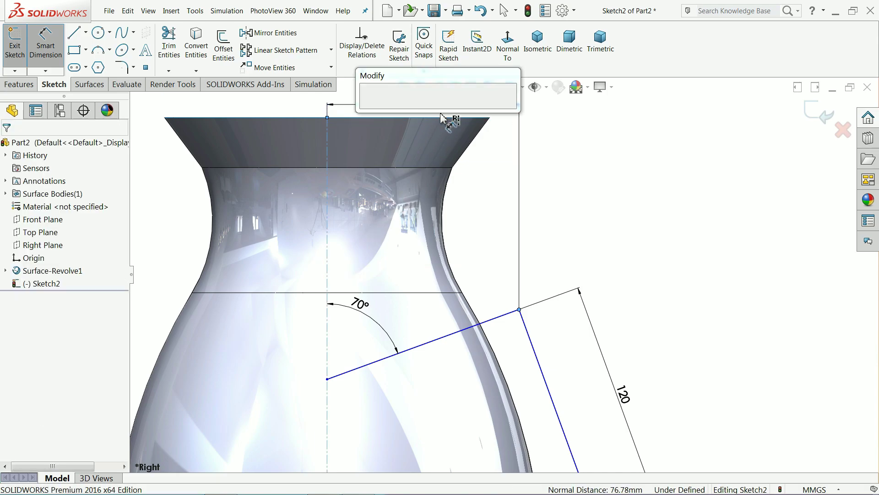
pyautogui.press('Return')
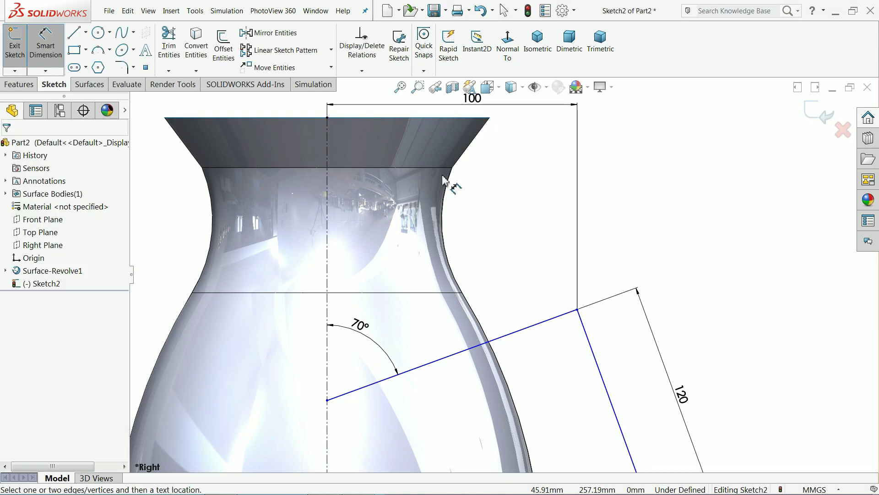
pyautogui.click(450, 169)
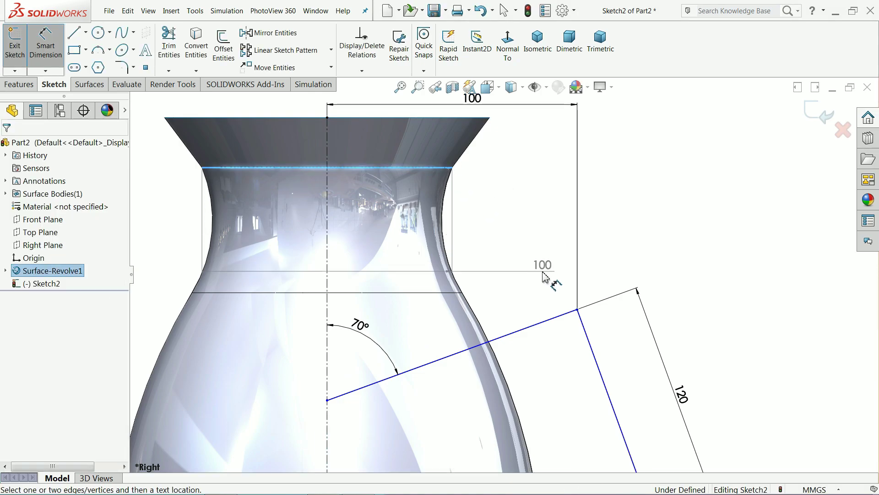
pyautogui.click(578, 310)
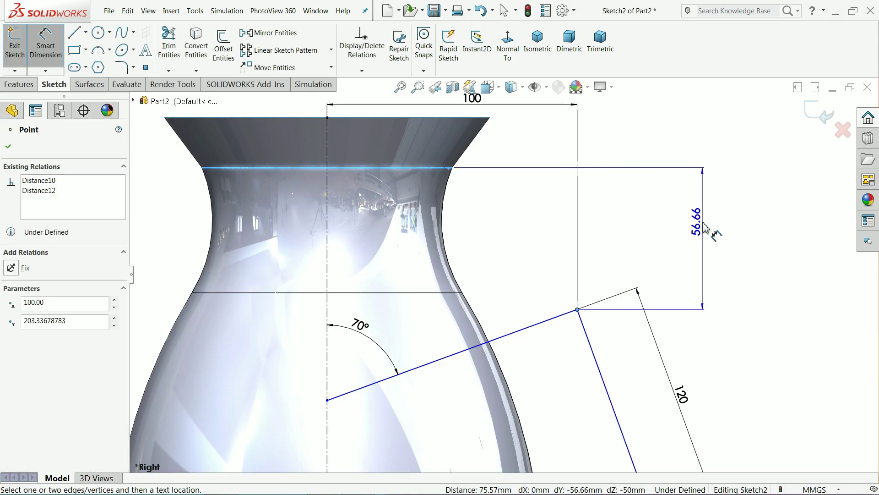
pyautogui.click(693, 238)
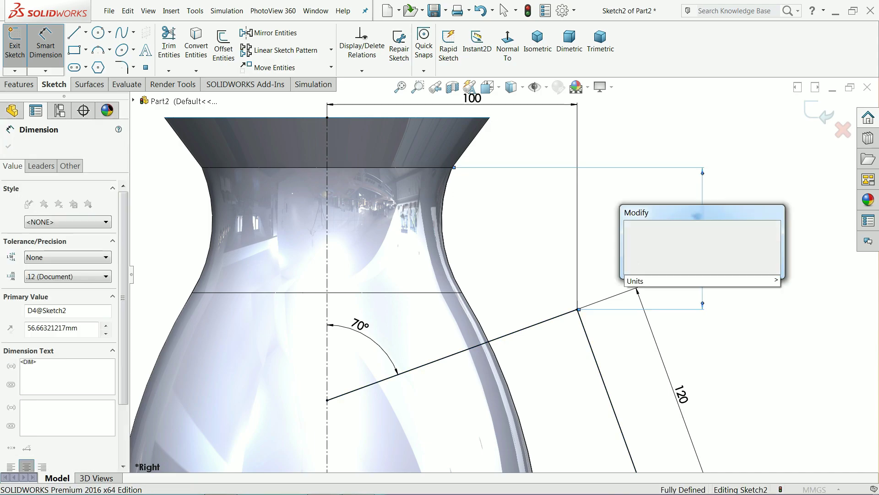
pyautogui.write('30')
pyautogui.click(632, 231)
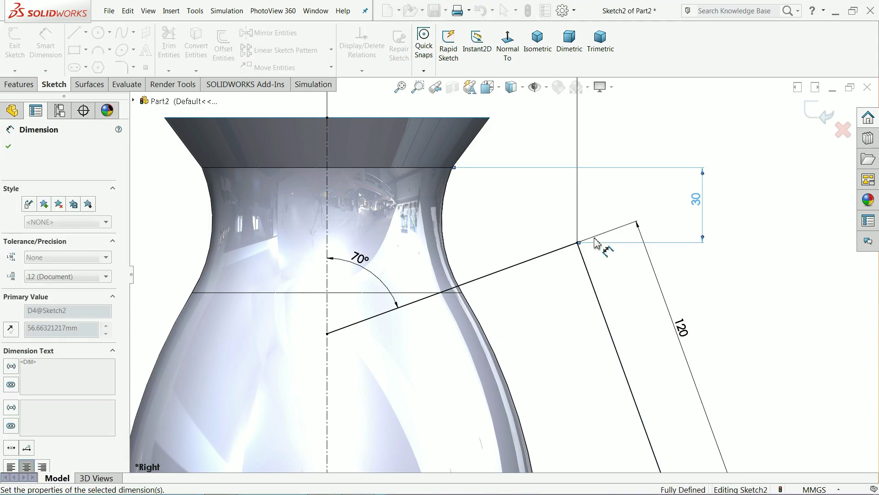
pyautogui.scroll(3, 571, 240)
pyautogui.scroll(-2, 547, 348)
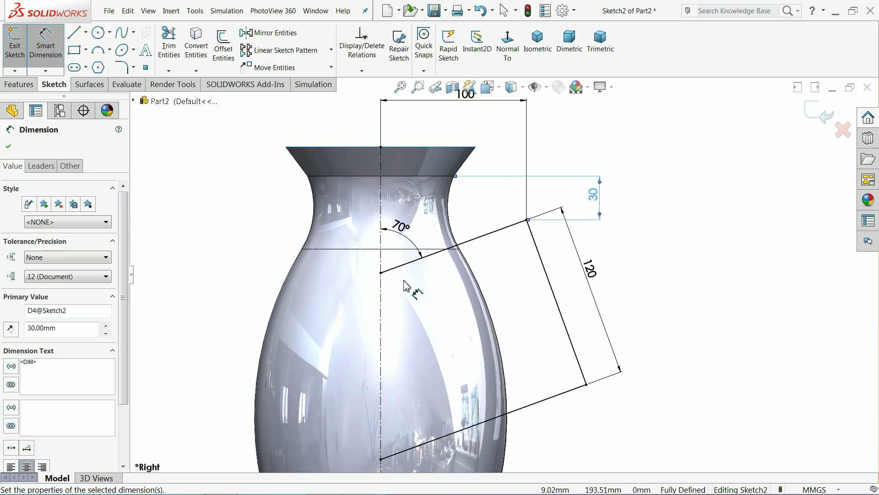
# Round the upper and lower right corners with R25 fillets and exit Sketch2.
pyautogui.click(121, 69)
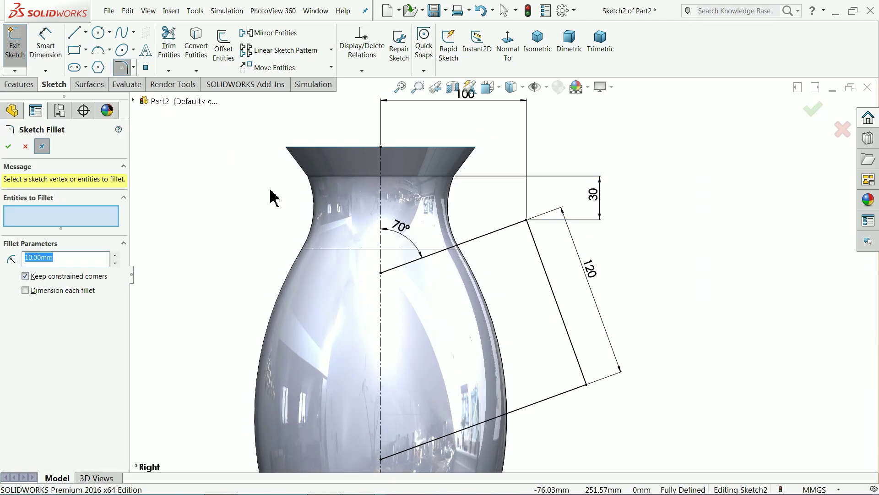
pyautogui.write('25')
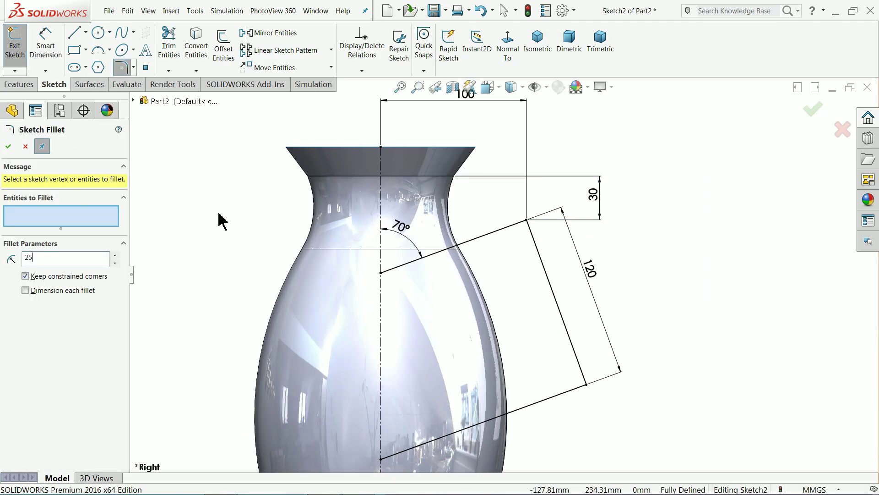
pyautogui.click(527, 220)
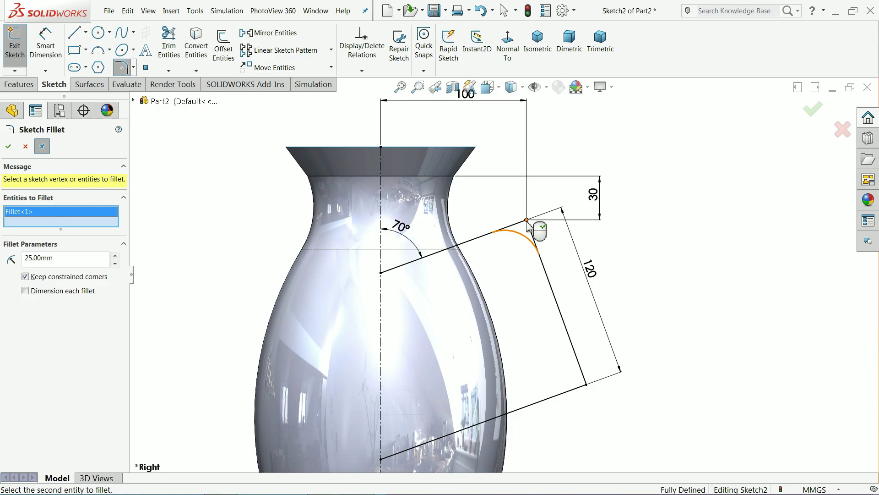
pyautogui.click(587, 385)
pyautogui.click(8, 147)
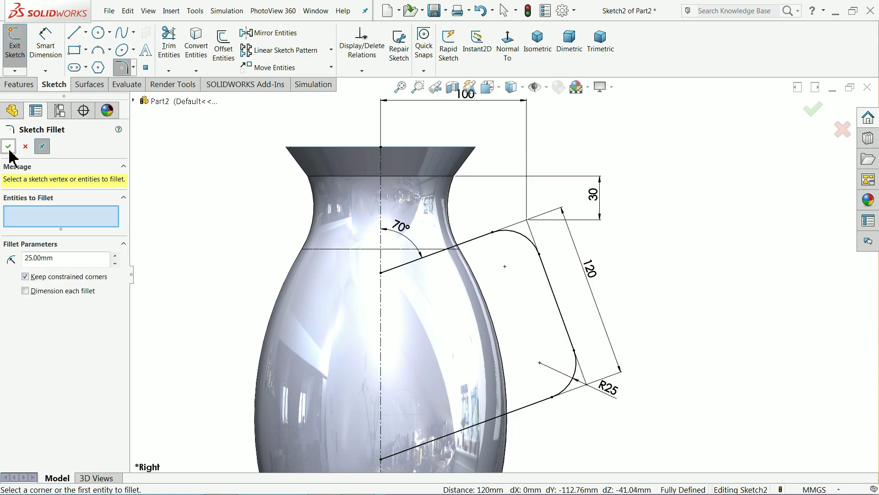
pyautogui.click(25, 147)
pyautogui.scroll(3, 503, 274)
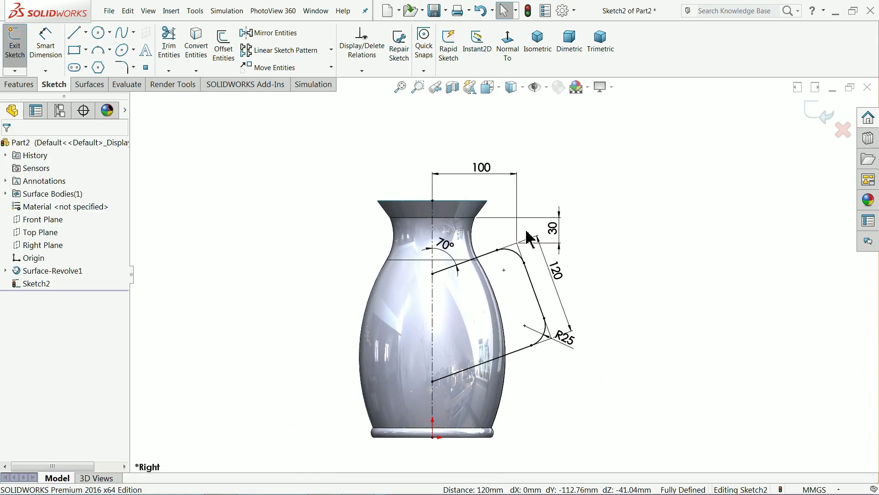
pyautogui.moveTo(604, 223); pyautogui.dragTo(608, 265, button='middle')
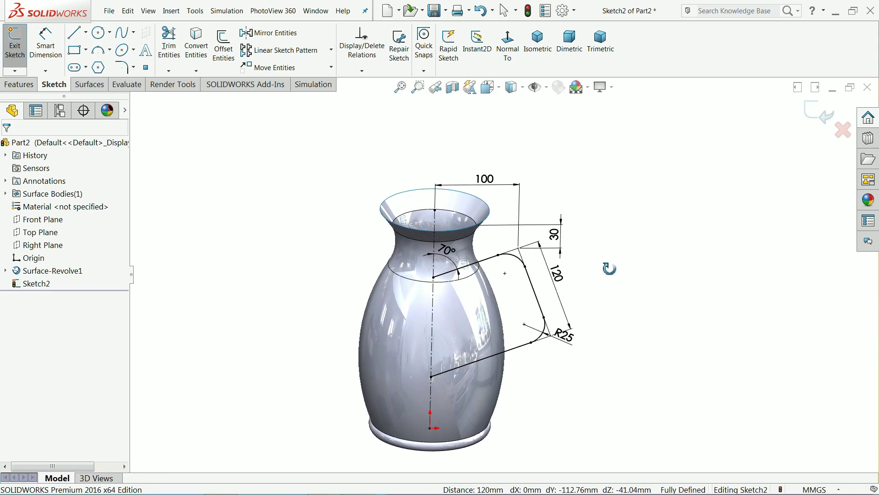
pyautogui.click(815, 118)
pyautogui.scroll(-3, 428, 344)
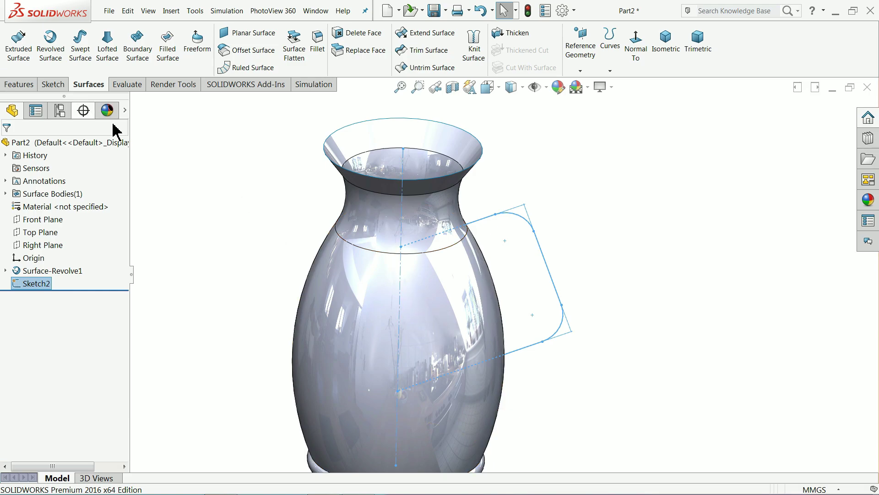
# Sweep a 12 mm circular-profile surface along Sketch2 to form the handle tube.
pyautogui.click(82, 54)
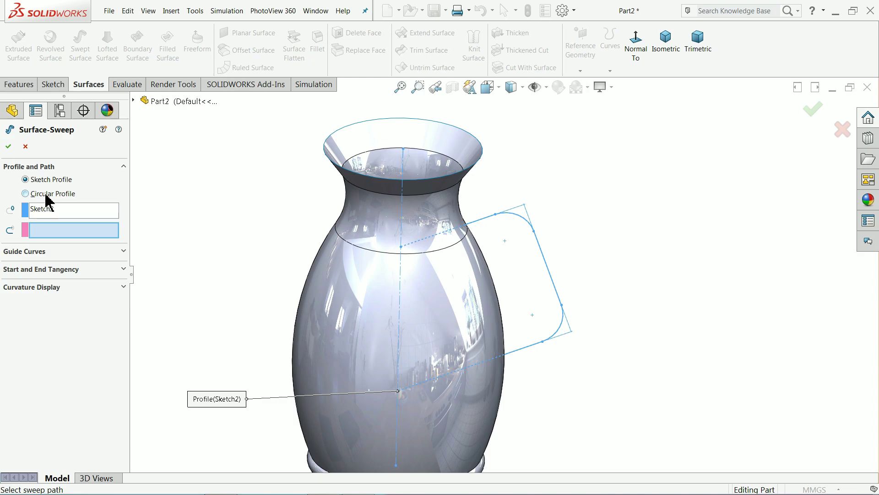
pyautogui.click(48, 194)
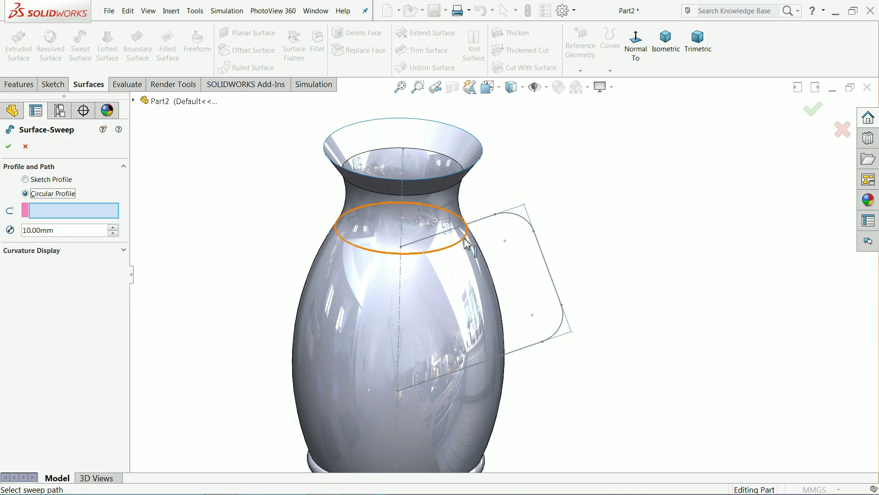
pyautogui.click(486, 223)
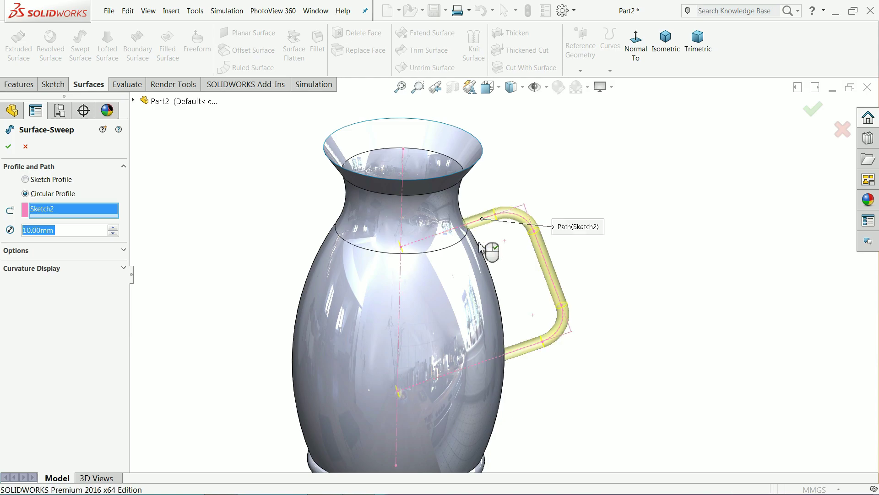
pyautogui.scroll(-2, 451, 291)
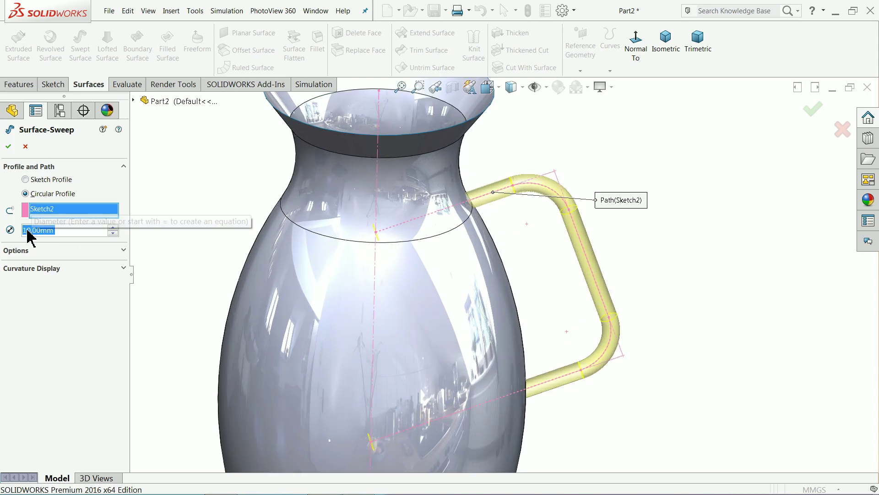
pyautogui.write('12')
pyautogui.press('Return')
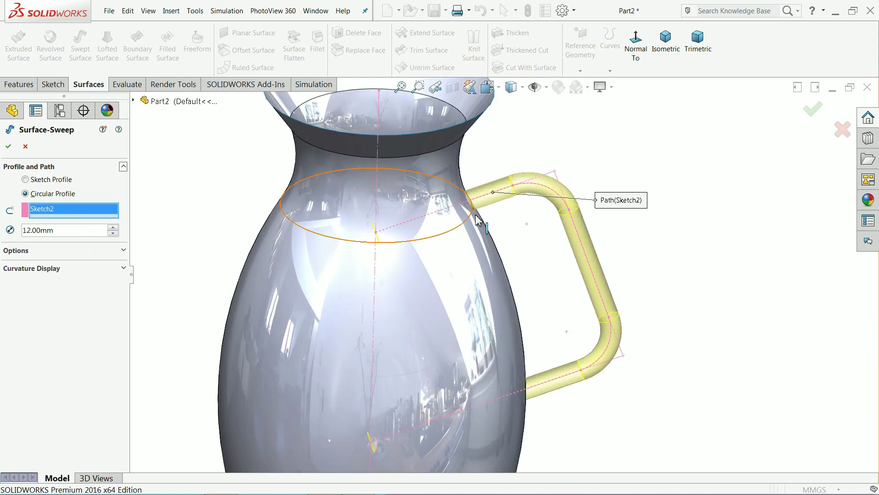
pyautogui.scroll(3, 487, 255)
pyautogui.scroll(-3, 506, 300)
pyautogui.moveTo(529, 290)
pyautogui.mouseDown(button='middle')
pyautogui.moveTo(513, 293)
pyautogui.moveTo(534, 287)
pyautogui.moveTo(527, 287)
pyautogui.mouseUp(button='middle')
pyautogui.click(8, 146)
pyautogui.press('f')
pyautogui.moveTo(251, 206); pyautogui.dragTo(343, 383, button='middle')
pyautogui.scroll(-4, 503, 283)
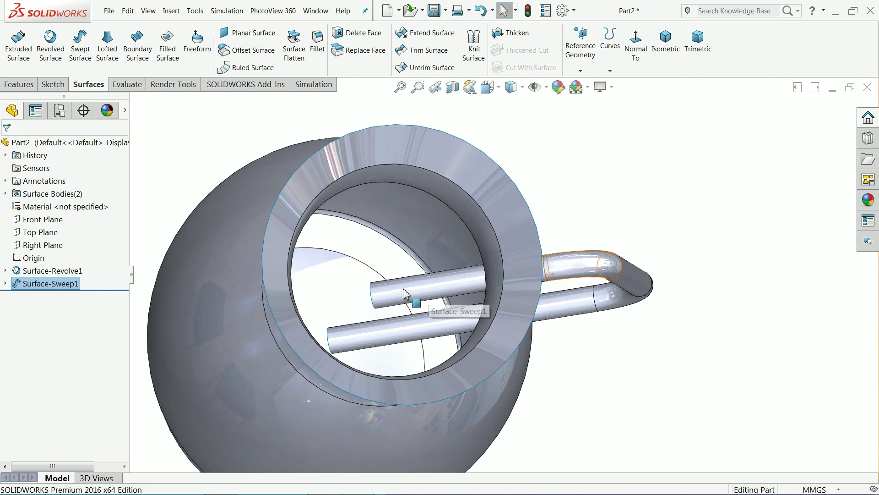
pyautogui.scroll(-2, 394, 196)
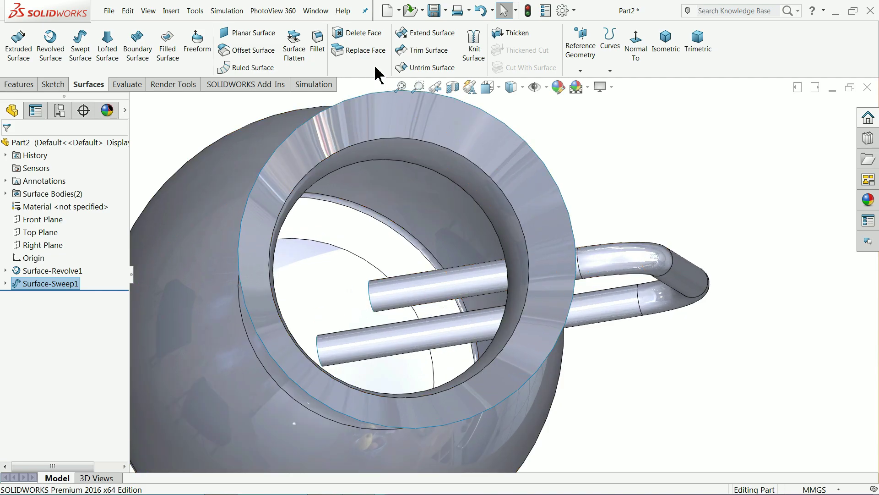
# Mutually trim Surface-Revolve1 and Surface-Sweep1, removing the tube's two inner segments.
pyautogui.click(429, 50)
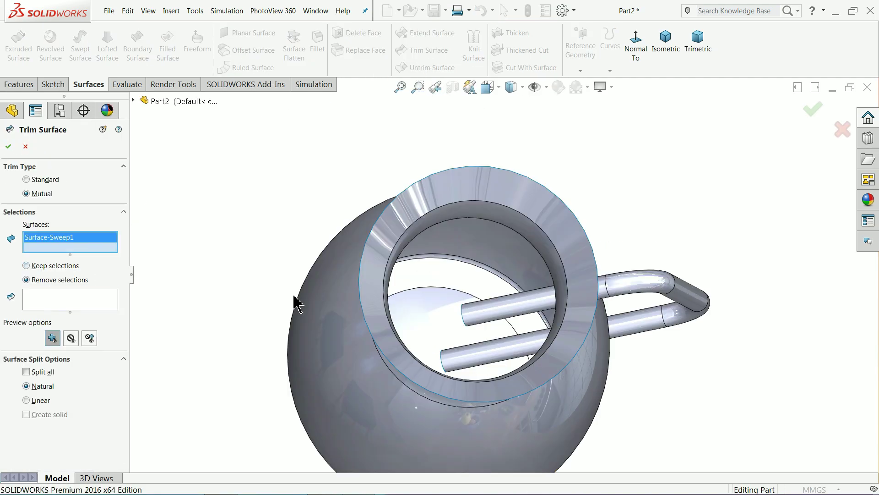
pyautogui.click(320, 308)
pyautogui.click(487, 316)
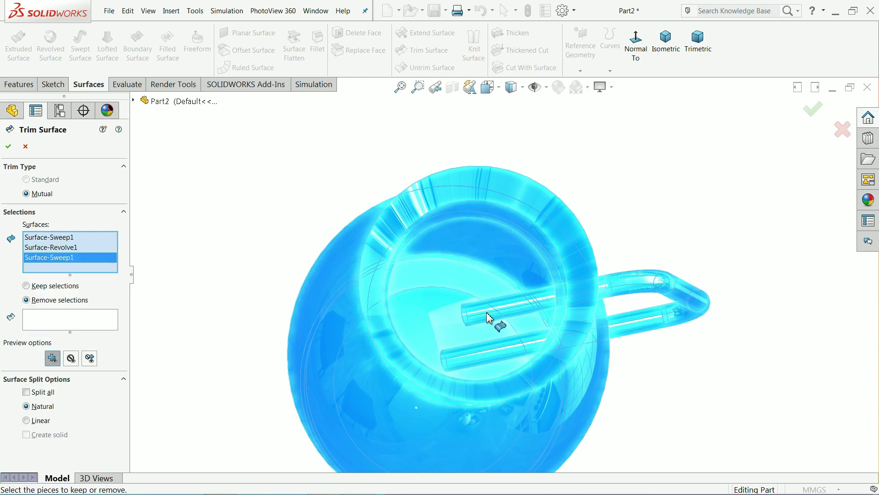
pyautogui.click(54, 323)
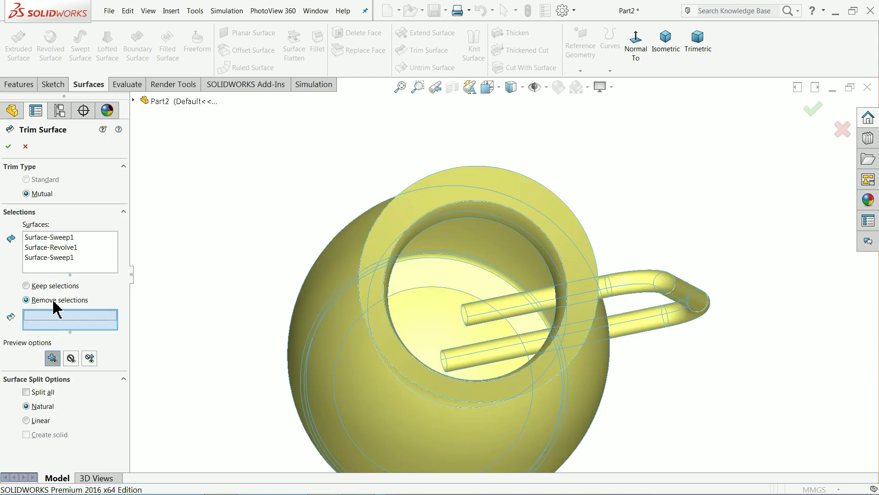
pyautogui.click(483, 317)
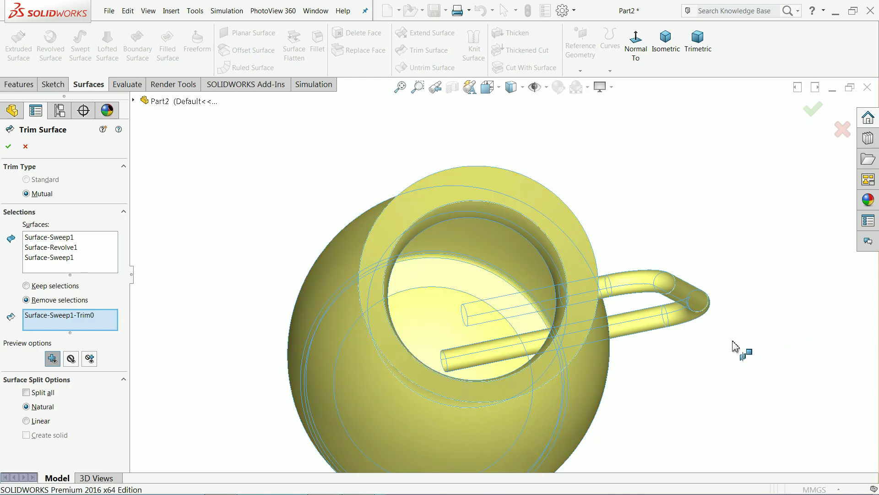
pyautogui.moveTo(705, 371); pyautogui.dragTo(715, 379, button='middle')
pyautogui.click(566, 328)
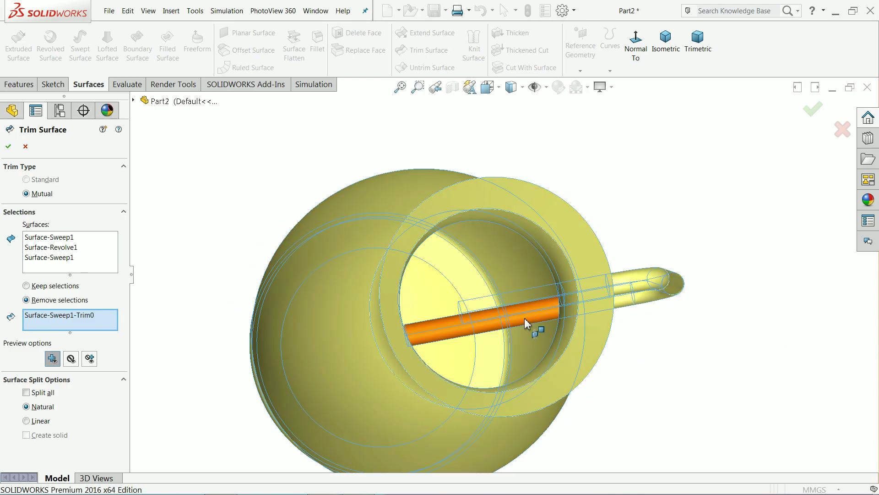
pyautogui.moveTo(683, 359)
pyautogui.mouseDown(button='middle')
pyautogui.moveTo(689, 340)
pyautogui.moveTo(710, 342)
pyautogui.moveTo(698, 357)
pyautogui.mouseUp(button='middle')
pyautogui.click(9, 149)
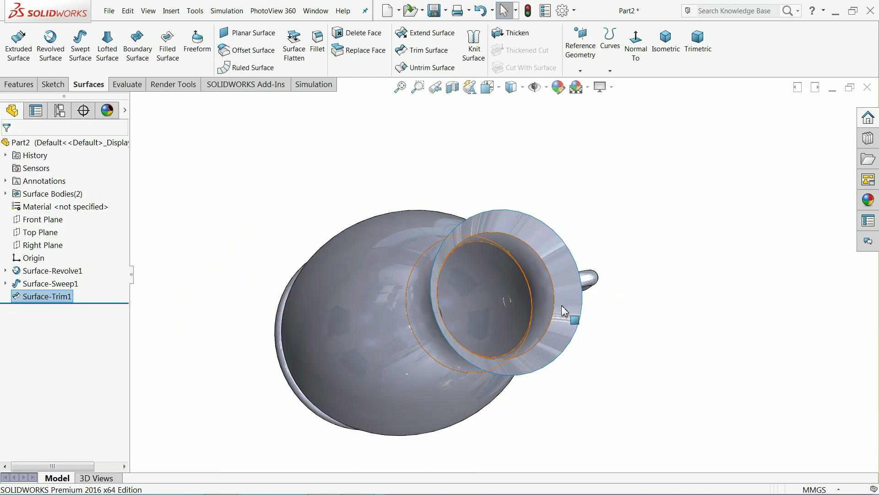
# Section the jug along the Right Plane to inspect the trimmed handle joint.
pyautogui.moveTo(564, 308); pyautogui.dragTo(531, 187, button='middle')
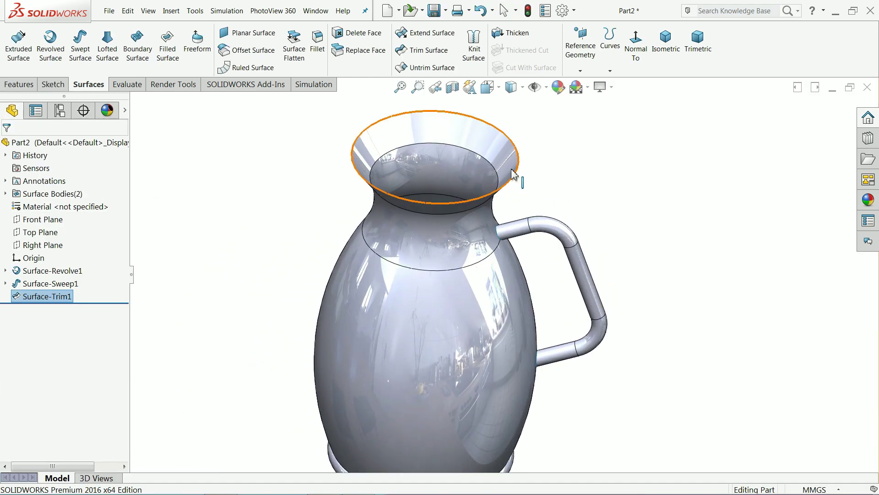
pyautogui.click(453, 88)
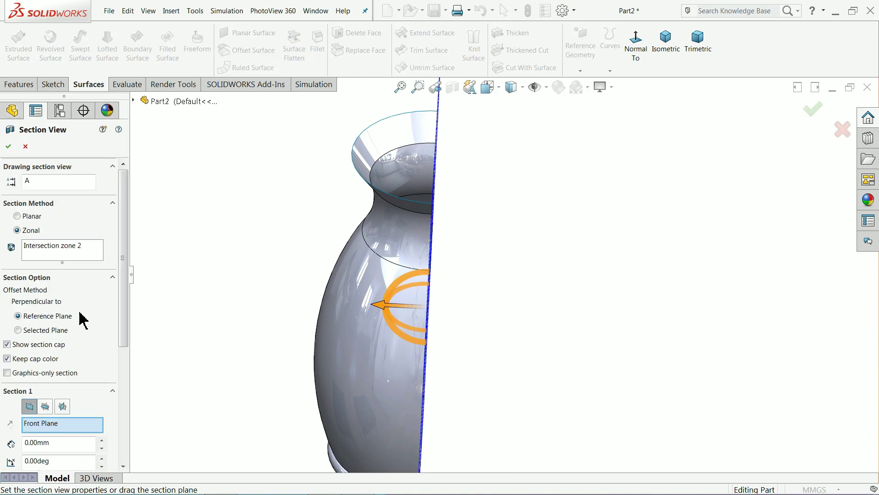
pyautogui.click(63, 408)
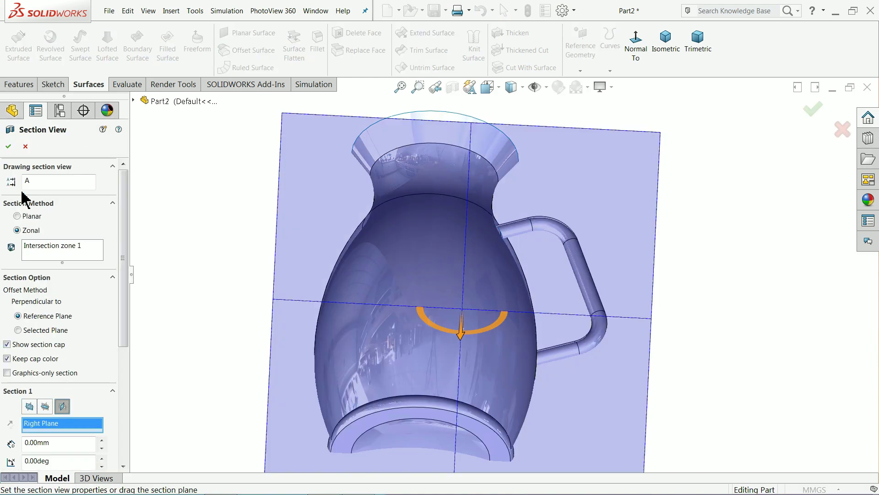
pyautogui.click(8, 146)
pyautogui.moveTo(224, 286)
pyautogui.mouseDown(button='middle')
pyautogui.moveTo(204, 186)
pyautogui.moveTo(161, 194)
pyautogui.moveTo(270, 225)
pyautogui.moveTo(269, 189)
pyautogui.moveTo(223, 282)
pyautogui.mouseUp(button='middle')
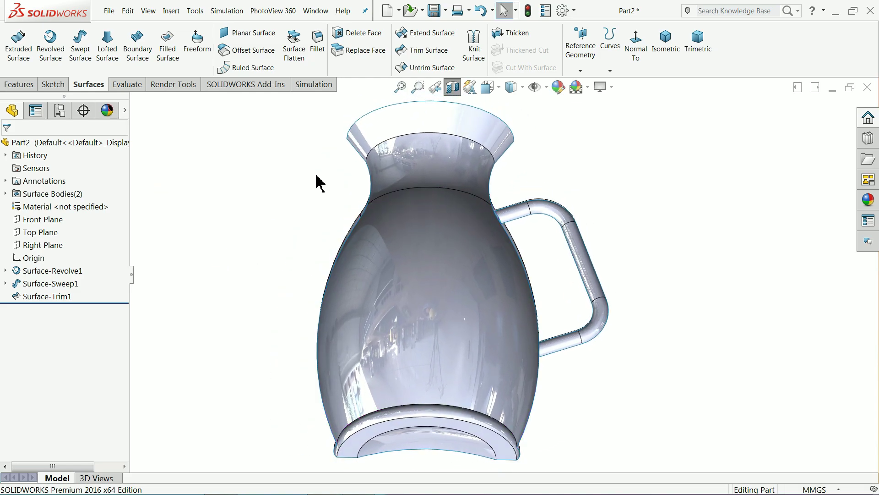
# Turn the section view off and switch to the Jug1.PDF drawing in Adobe Reader.
pyautogui.click(452, 87)
pyautogui.scroll(3, 449, 277)
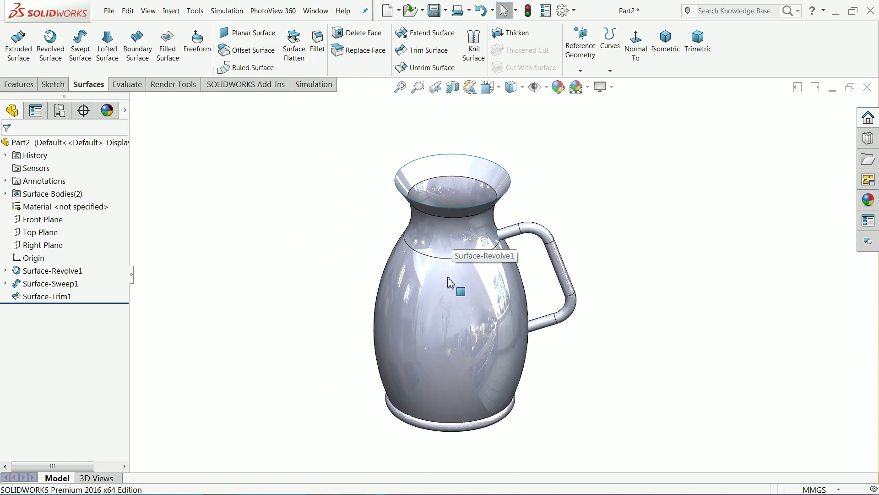
pyautogui.moveTo(450, 277)
pyautogui.mouseDown(button='middle')
pyautogui.moveTo(464, 263)
pyautogui.moveTo(441, 275)
pyautogui.mouseUp(button='middle')
pyautogui.hotkey('alt', 'Tab')
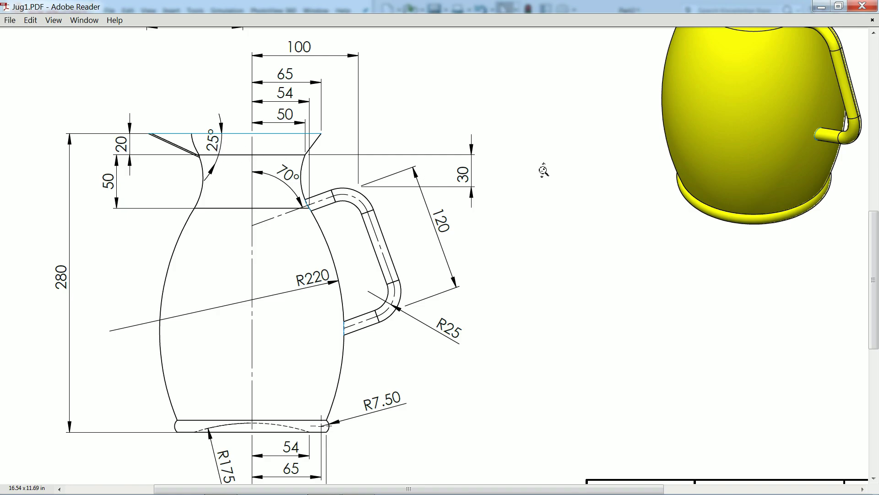
# Scroll through the Jug1.PDF drawing's dimensions, then minimise Adobe Reader.
pyautogui.scroll(5, 458, 255)
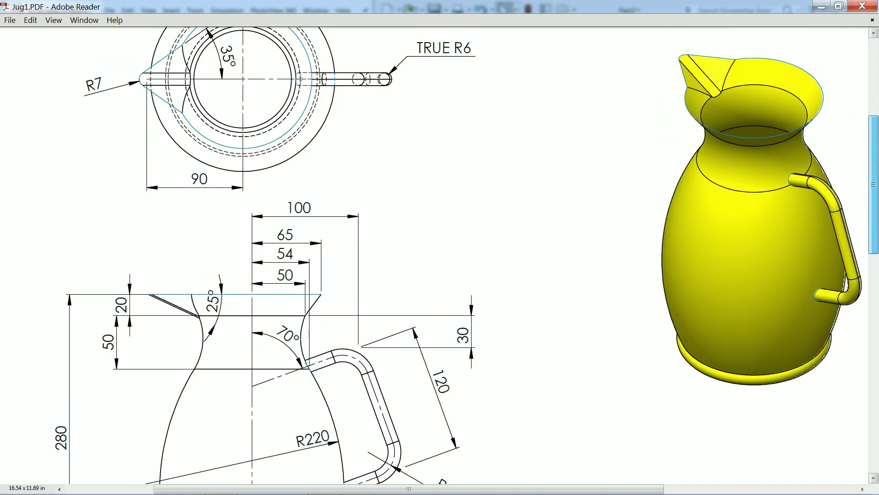
pyautogui.scroll(1, 458, 255)
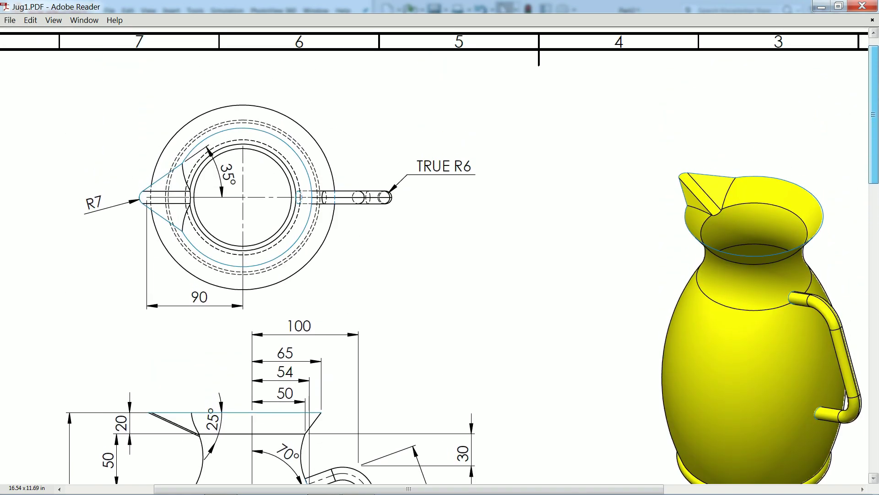
pyautogui.scroll(-6, 226, 426)
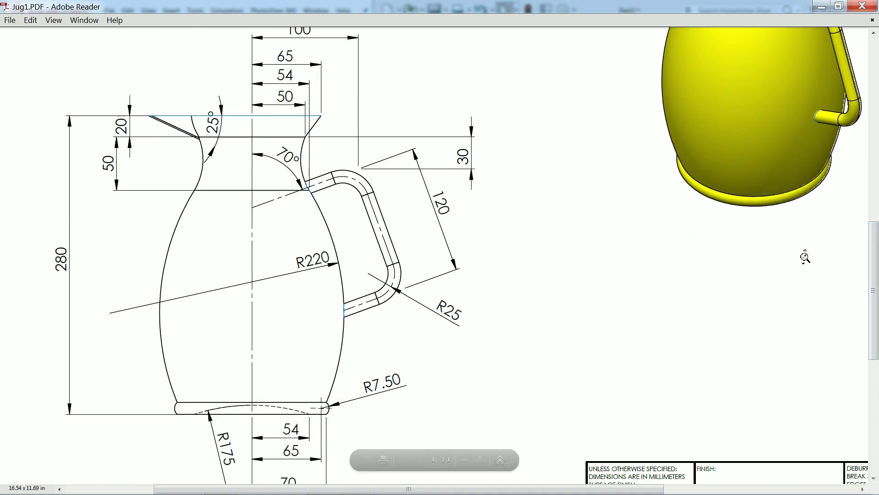
pyautogui.moveTo(873, 246); pyautogui.dragTo(874, 66)
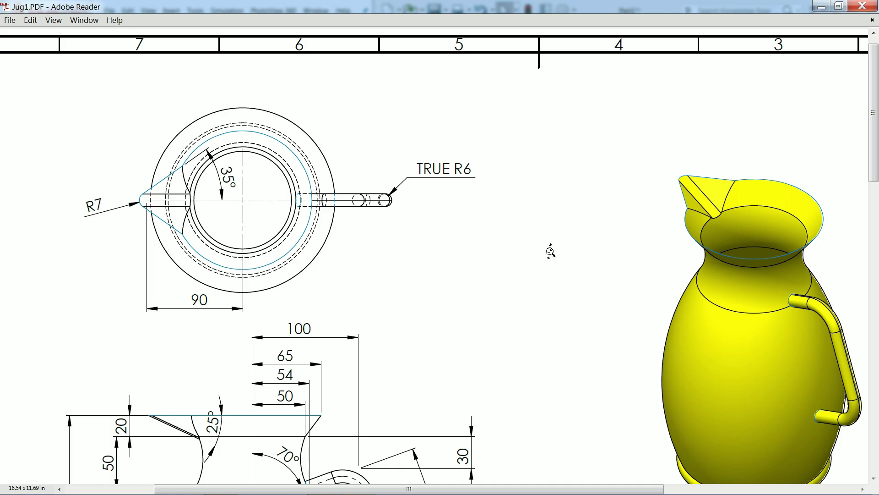
pyautogui.moveTo(875, 162)
pyautogui.mouseDown()
pyautogui.moveTo(869, 337)
pyautogui.moveTo(850, 344)
pyautogui.mouseUp()
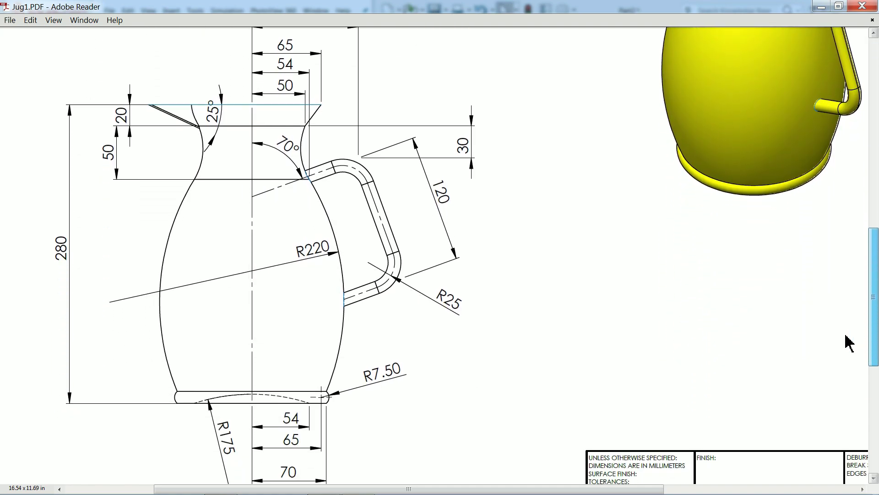
pyautogui.click(821, 8)
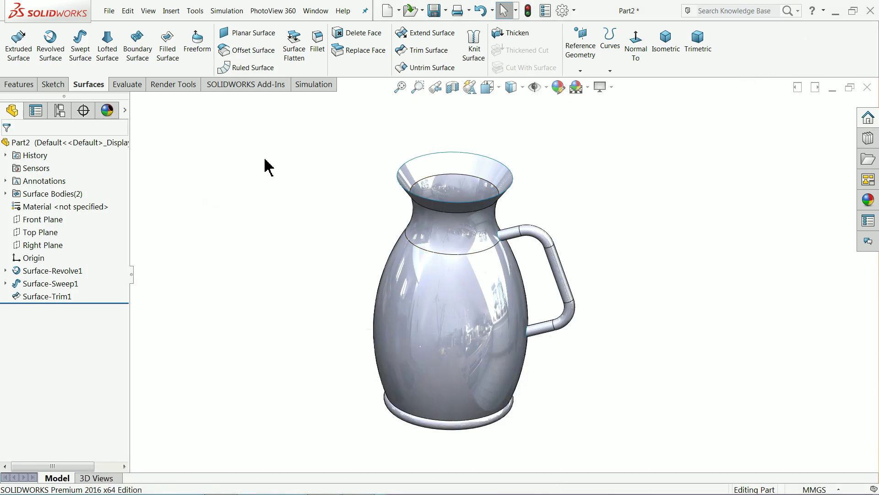
# Create reference plane Plane1 offset 280 mm from the Top Plane.
pyautogui.click(581, 71)
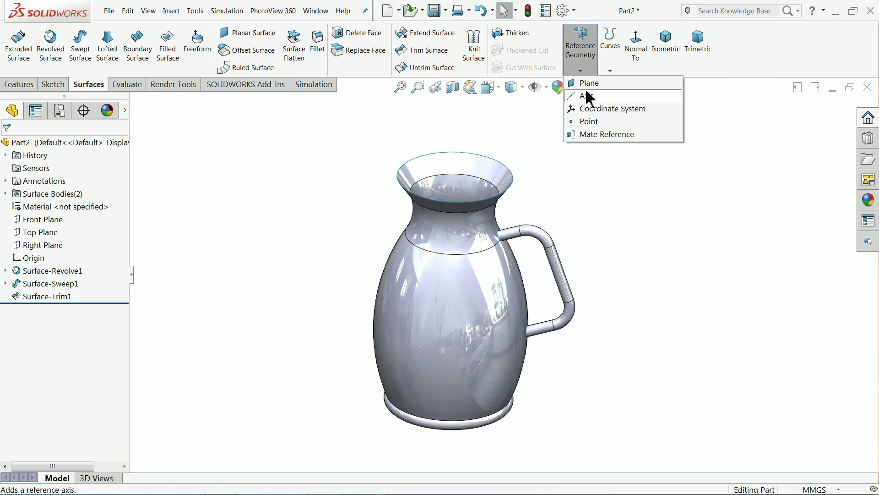
pyautogui.click(588, 83)
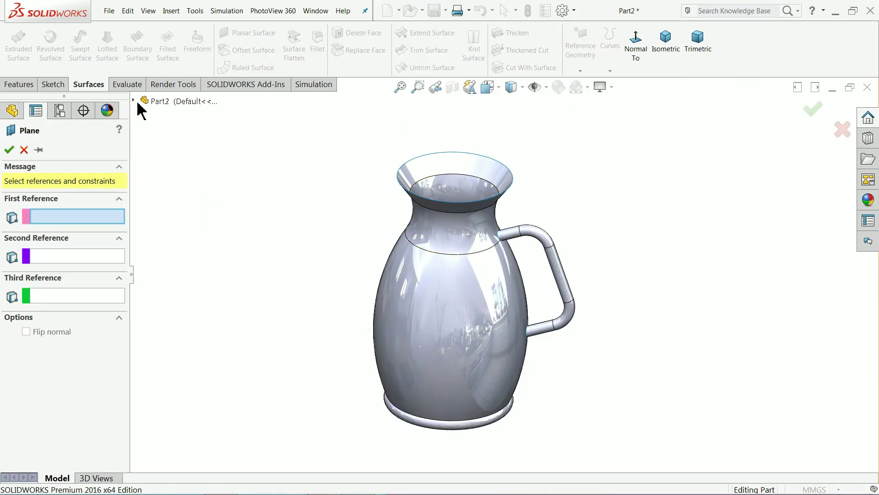
pyautogui.click(133, 101)
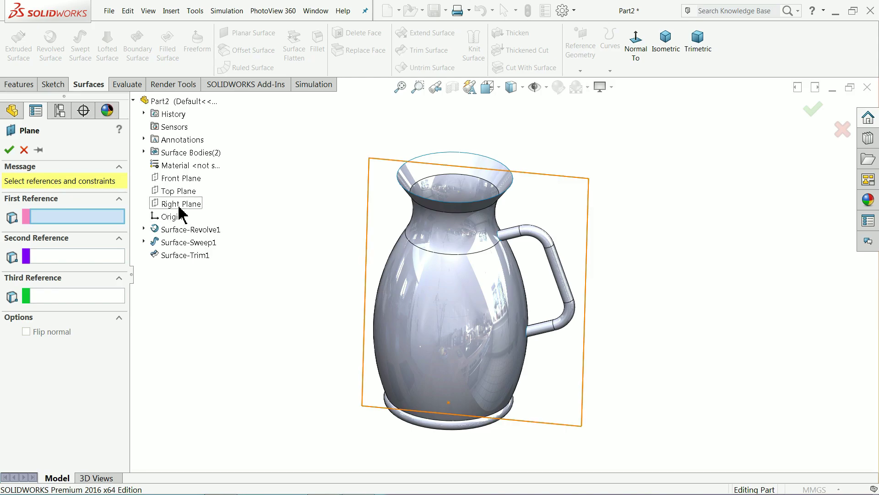
pyautogui.click(184, 191)
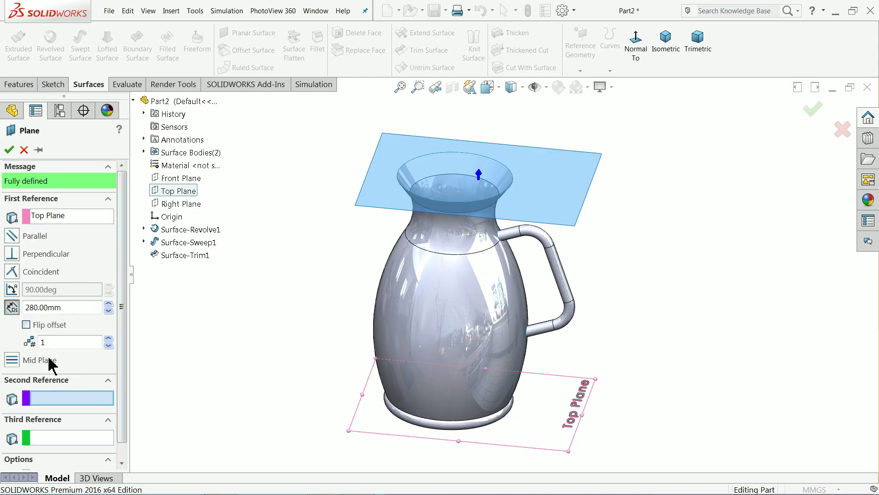
pyautogui.moveTo(67, 310); pyautogui.dragTo(28, 307)
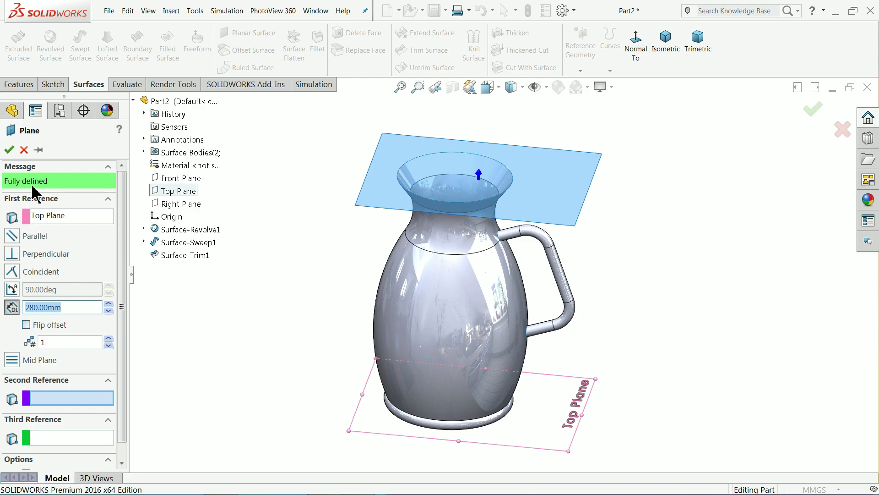
pyautogui.click(9, 150)
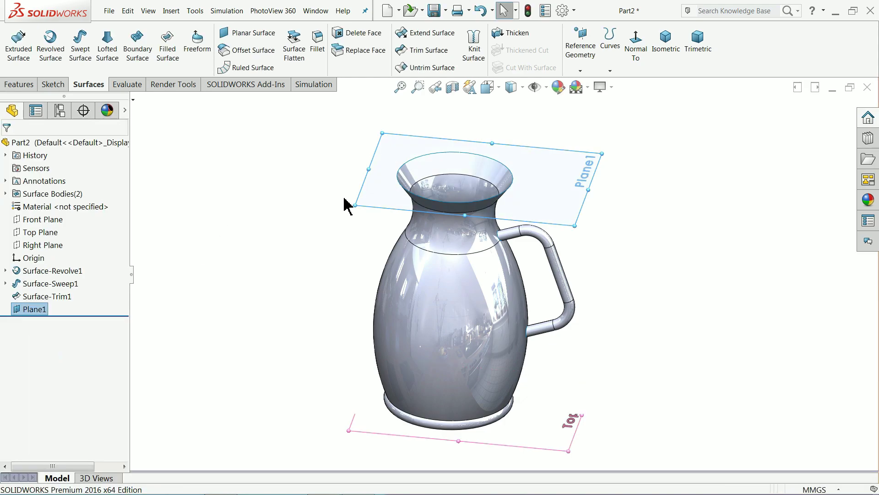
# Start a sketch on Plane1 viewed normal-to and draw a vertical centerline down from the origin.
pyautogui.click(54, 85)
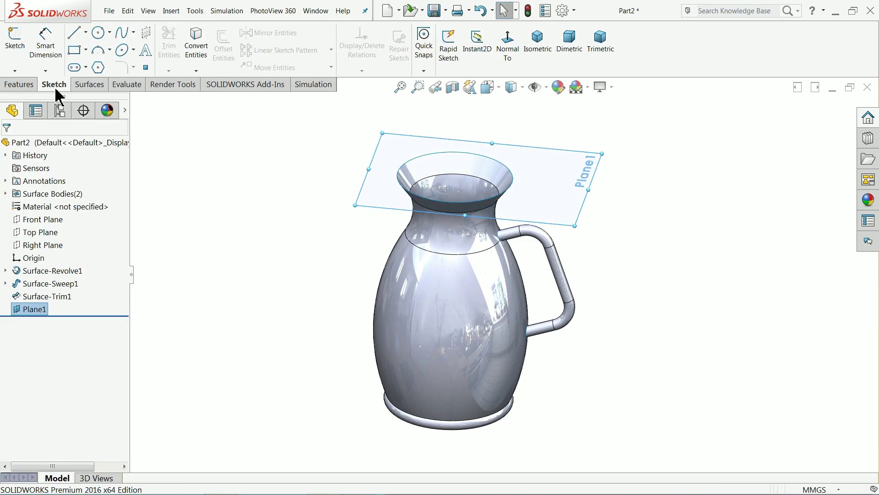
pyautogui.click(15, 45)
pyautogui.click(509, 46)
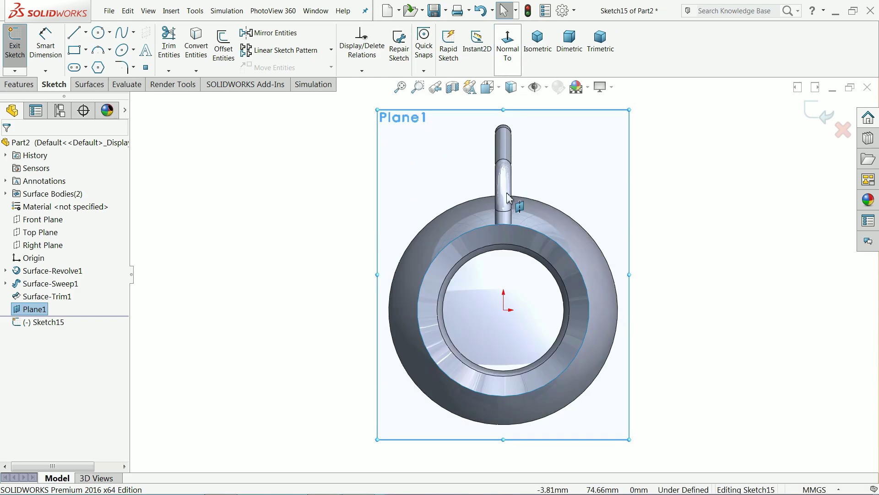
pyautogui.scroll(3, 502, 296)
pyautogui.scroll(-4, 525, 334)
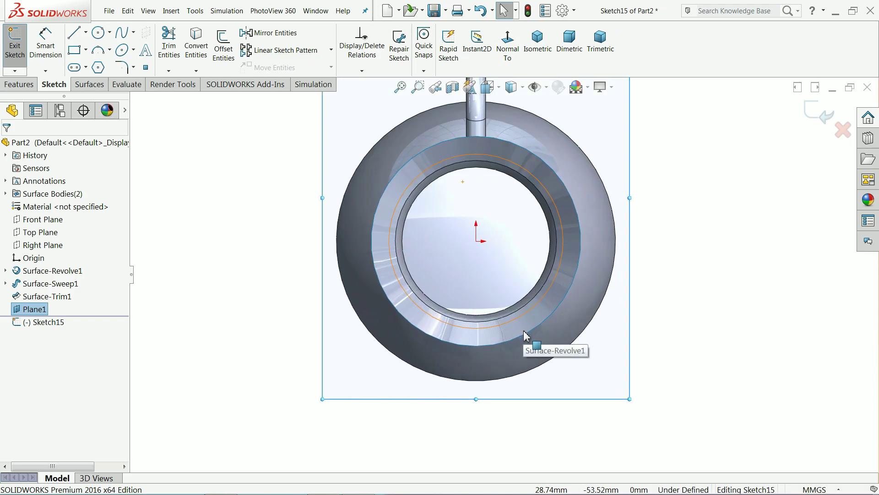
pyautogui.click(86, 32)
pyautogui.click(97, 61)
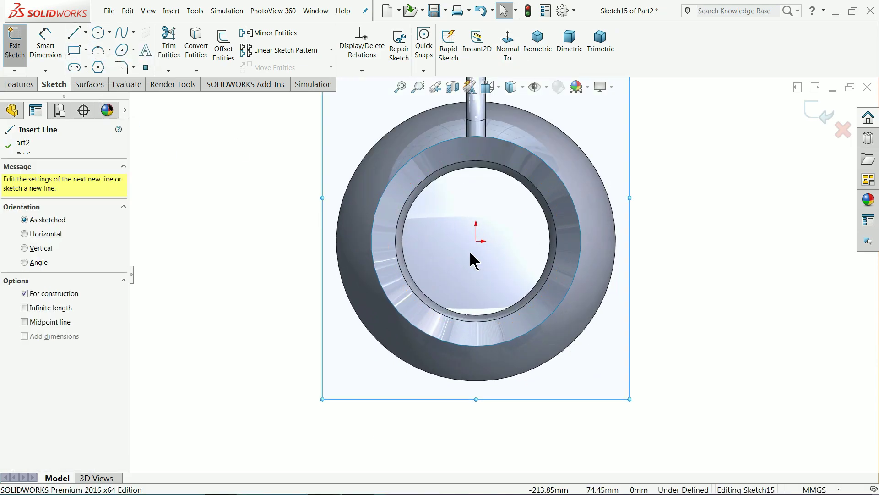
pyautogui.click(489, 253)
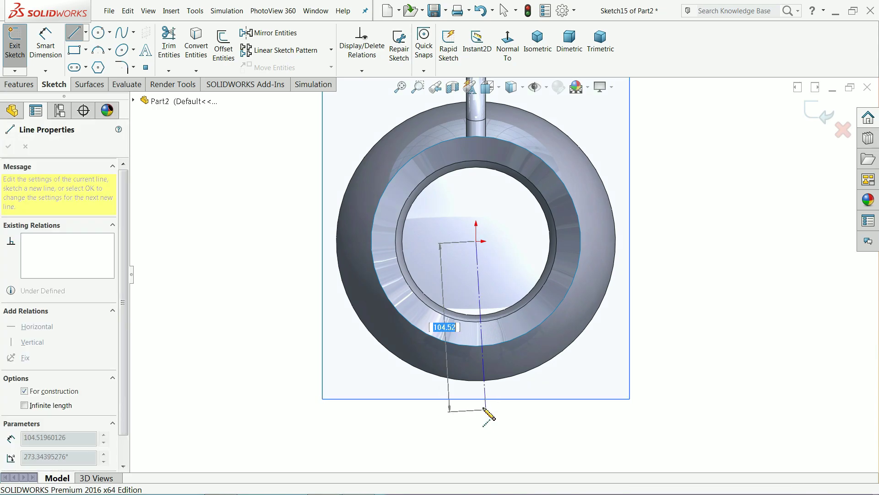
pyautogui.click(476, 403)
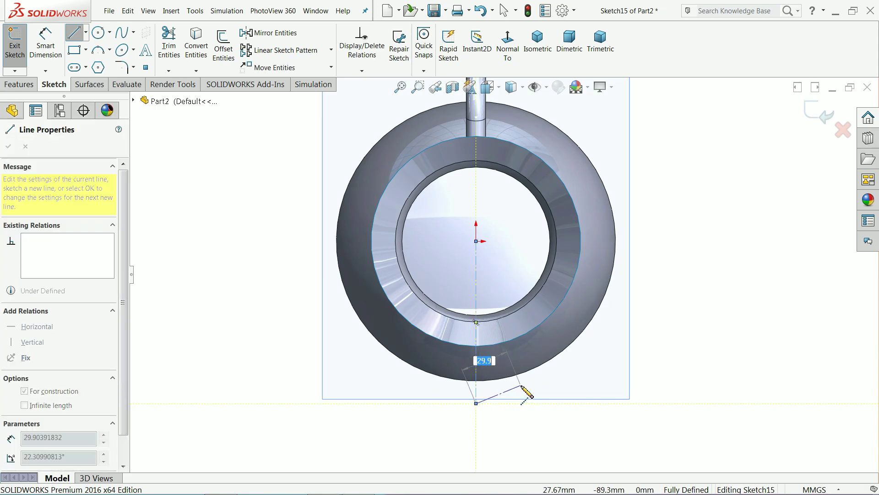
pyautogui.rightClick(522, 337)
pyautogui.click(543, 344)
pyautogui.scroll(-3, 485, 358)
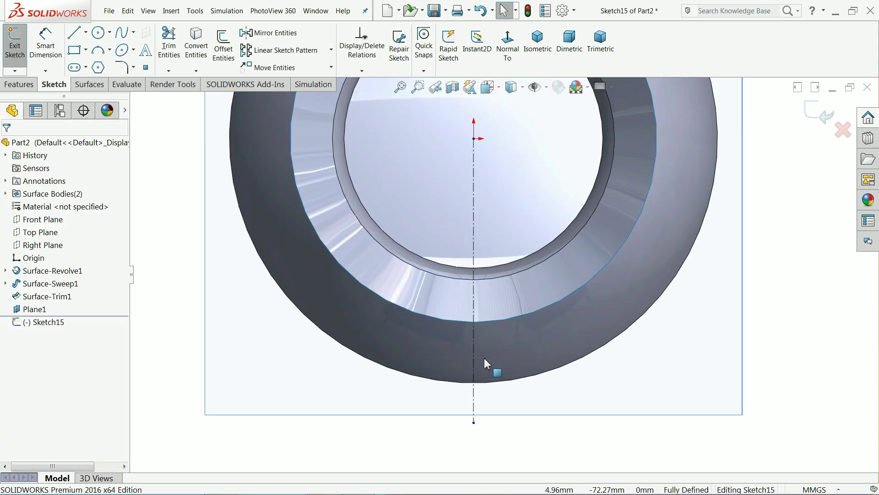
# Draw a closed four-line diamond with its top and bottom corners on the centerline.
pyautogui.click(75, 33)
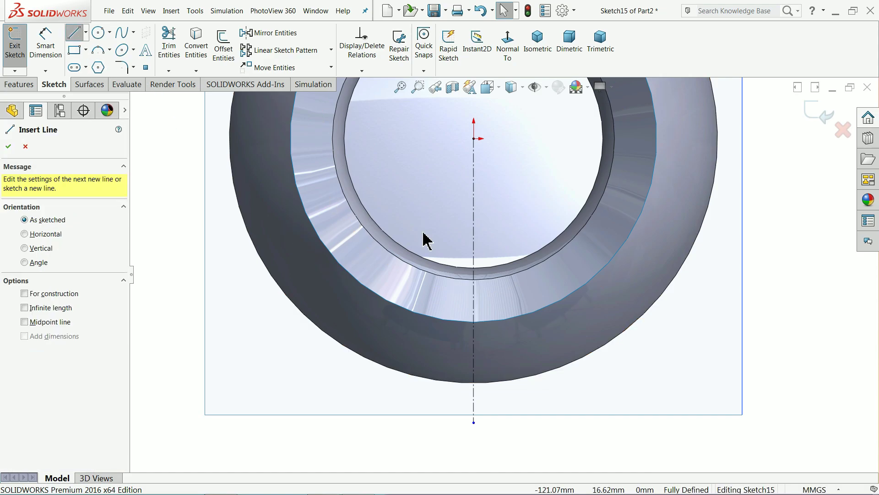
pyautogui.scroll(-2, 488, 278)
pyautogui.click(475, 251)
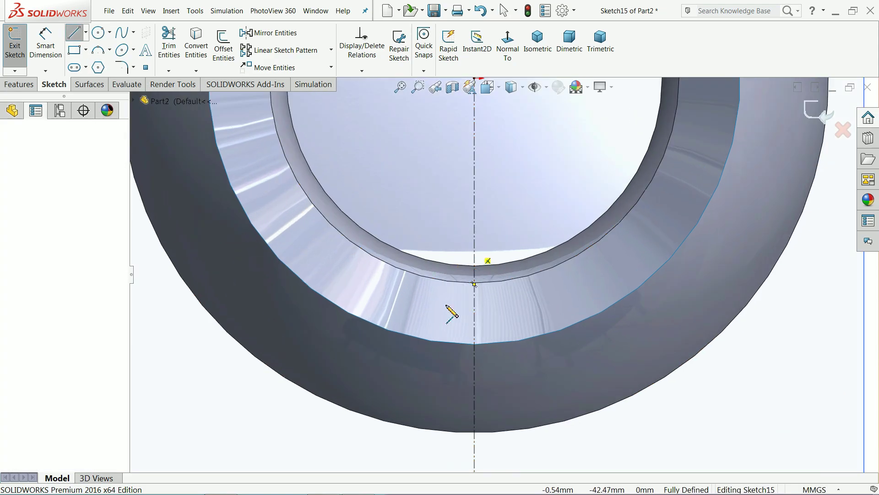
pyautogui.click(378, 360)
pyautogui.scroll(2, 475, 410)
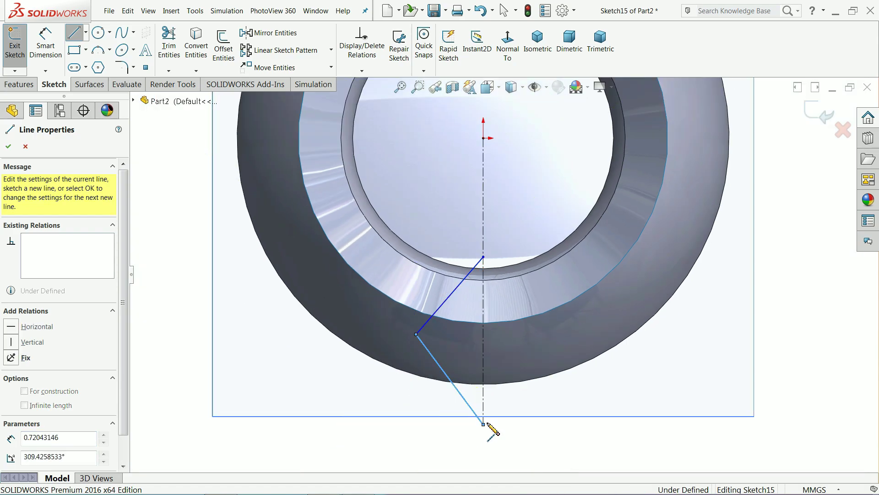
pyautogui.click(484, 425)
pyautogui.click(539, 340)
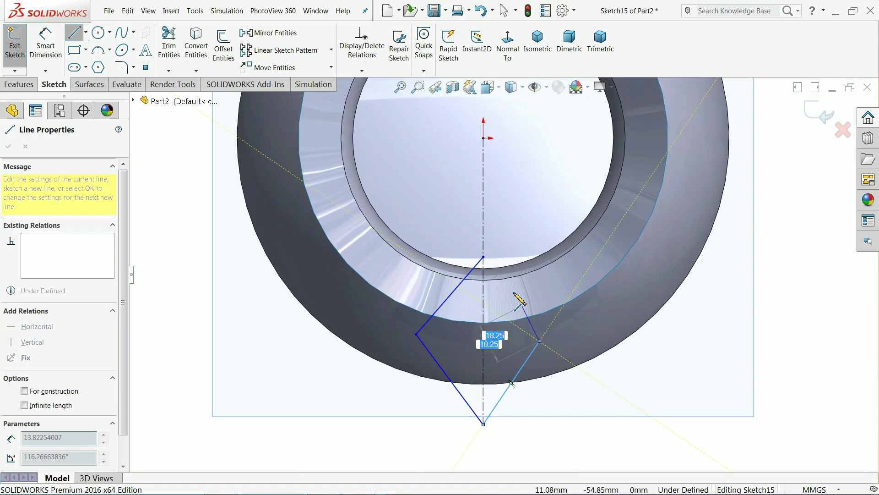
pyautogui.click(484, 257)
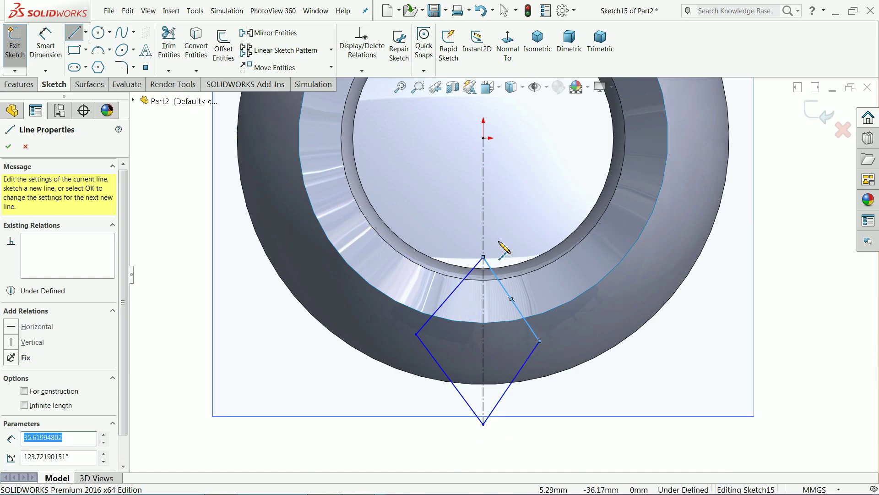
pyautogui.rightClick(506, 251)
pyautogui.click(525, 250)
pyautogui.scroll(-2, 495, 268)
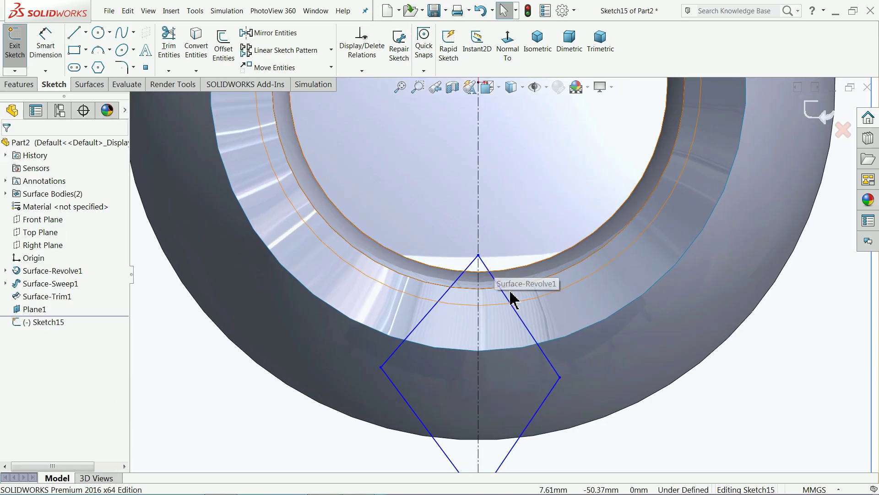
# Make the diamond's two upper lines symmetric about the centerline.
pyautogui.scroll(-1, 538, 308)
pyautogui.click(538, 308)
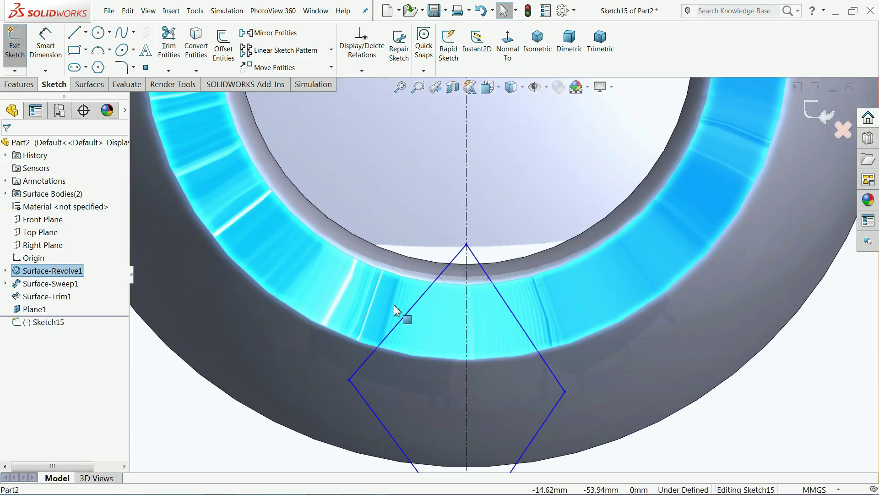
pyautogui.scroll(2, 476, 288)
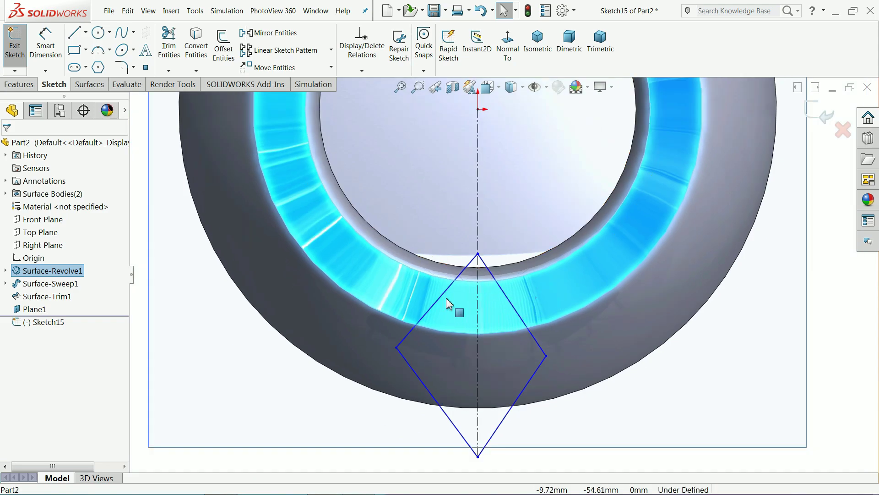
pyautogui.click(512, 312)
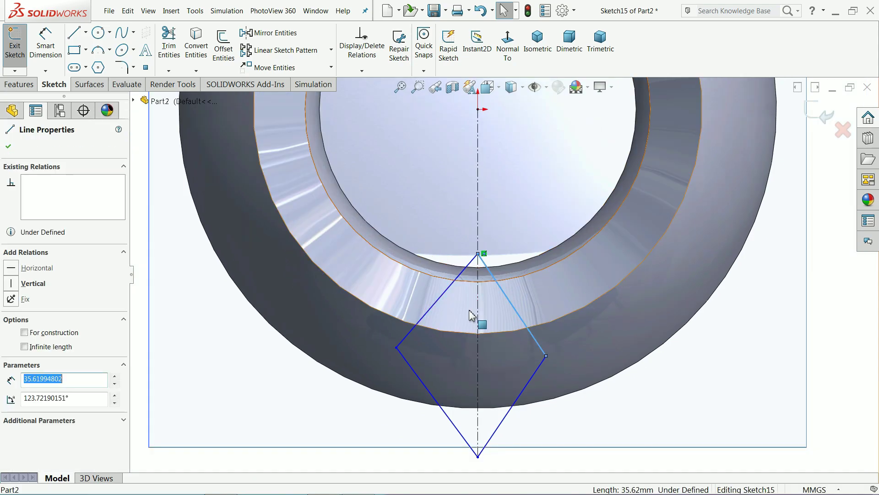
pyautogui.keyDown('ctrl'); pyautogui.click(439, 303); pyautogui.keyUp('ctrl')
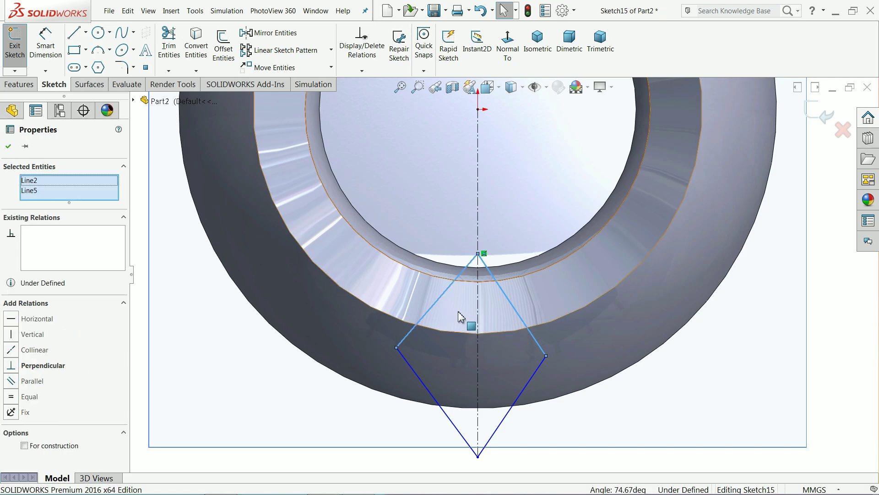
pyautogui.keyDown('ctrl'); pyautogui.click(479, 327); pyautogui.keyUp('ctrl')
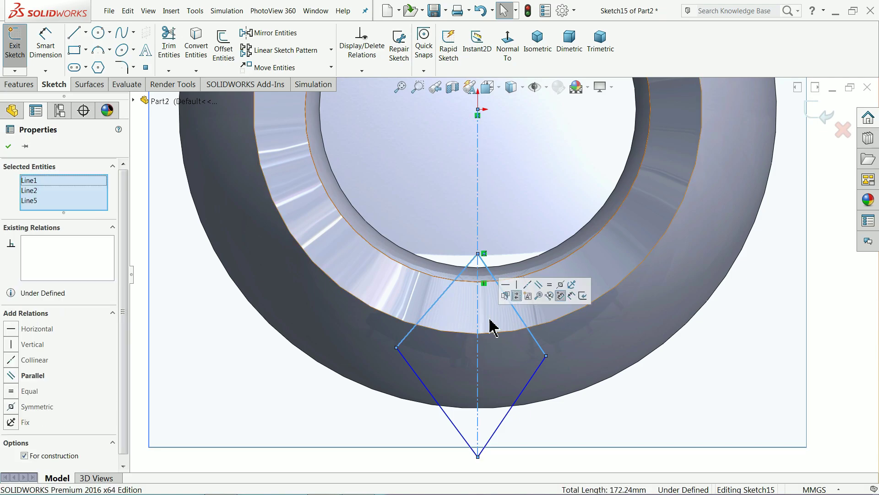
pyautogui.click(562, 285)
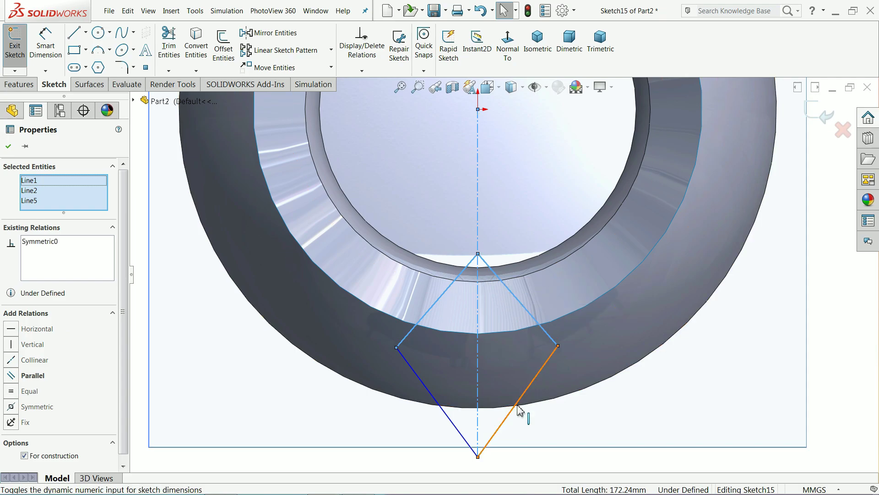
# Make the diamond's two lower lines symmetric about the centerline.
pyautogui.click(478, 424)
pyautogui.keyDown('ctrl'); pyautogui.click(469, 429); pyautogui.keyUp('ctrl')
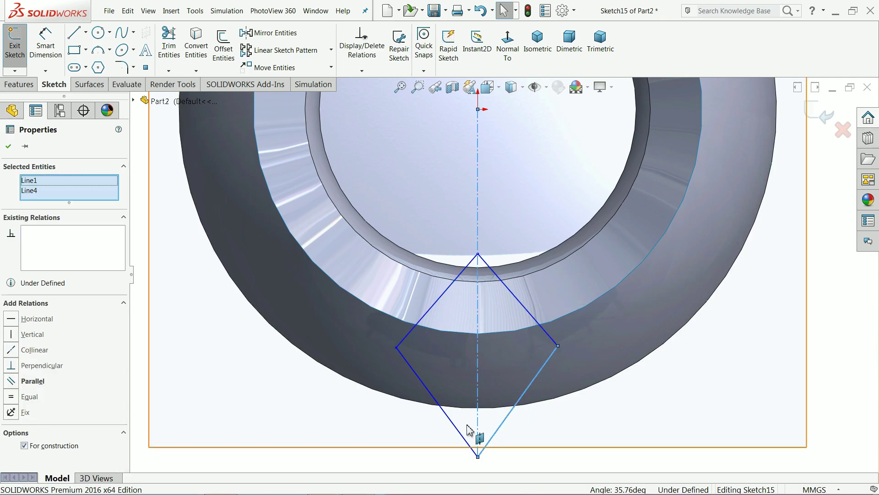
pyautogui.keyDown('ctrl'); pyautogui.click(456, 427); pyautogui.keyUp('ctrl')
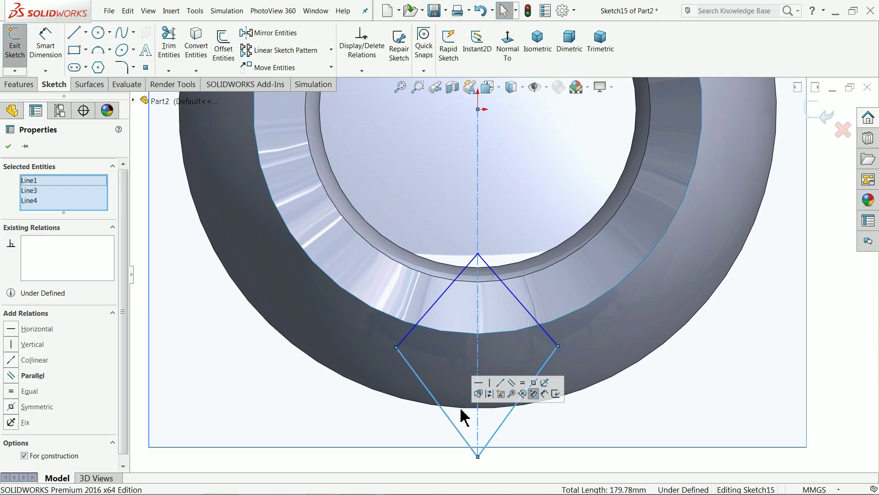
pyautogui.click(535, 389)
# Round the diamond's bottom corner with a 7 mm sketch fillet.
pyautogui.click(822, 353)
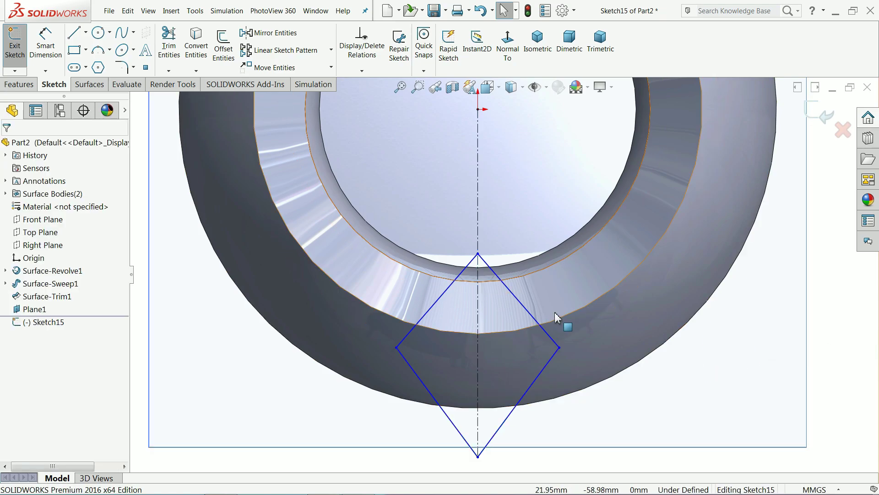
pyautogui.scroll(1, 555, 316)
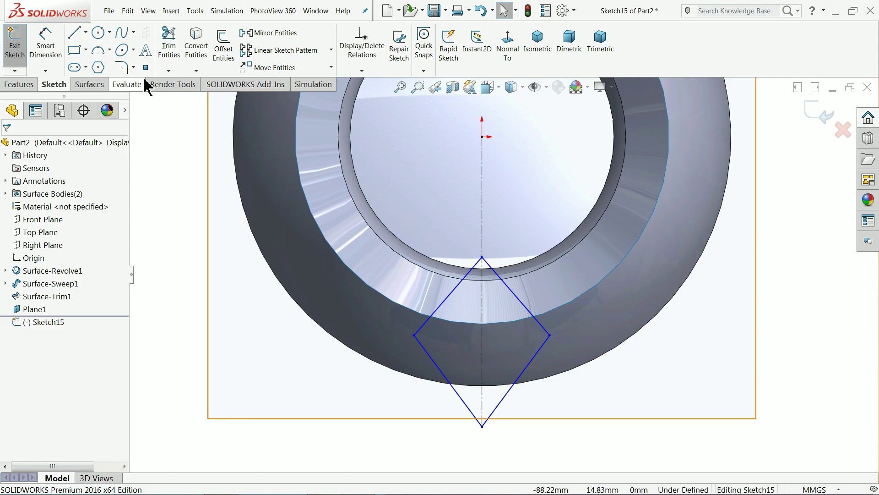
pyautogui.click(122, 67)
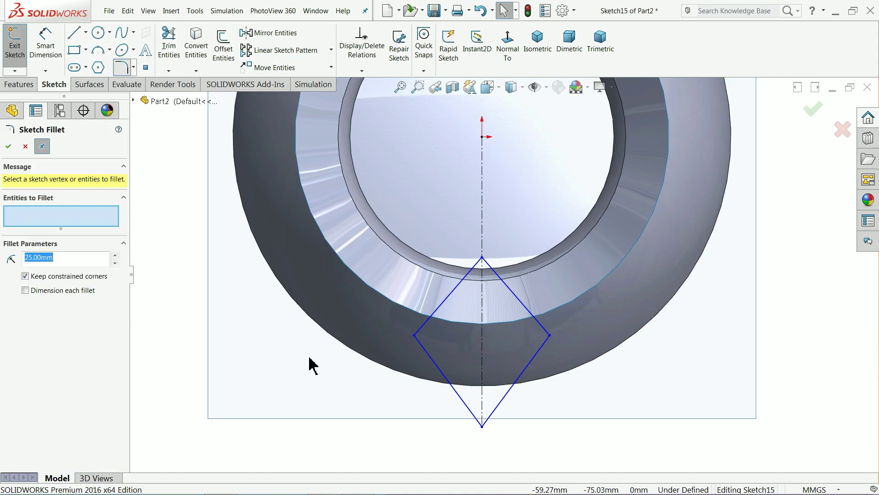
pyautogui.write('7')
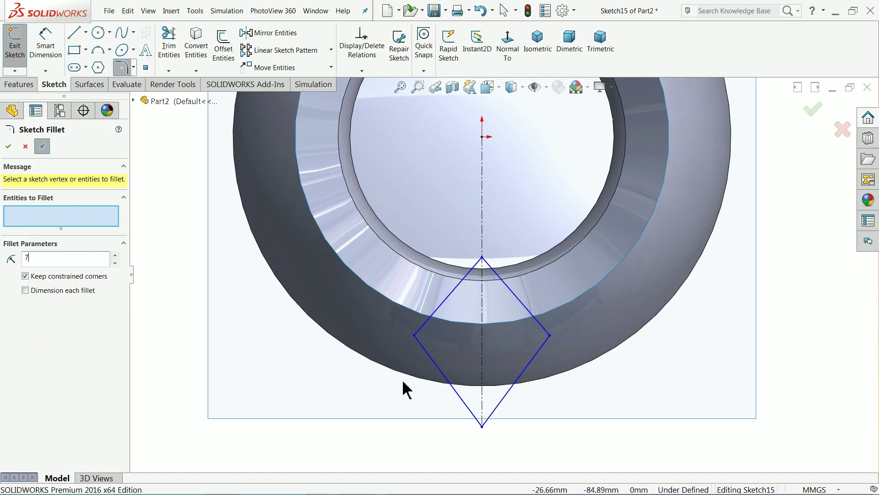
pyautogui.click(483, 428)
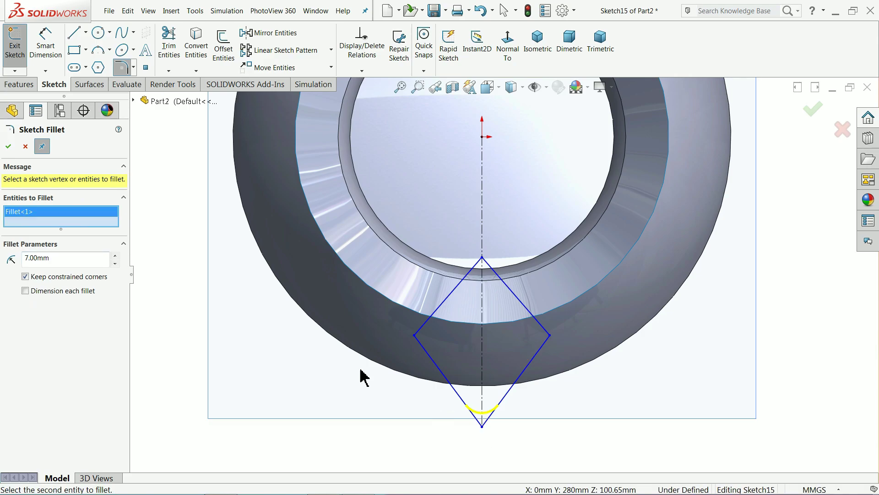
pyautogui.click(8, 151)
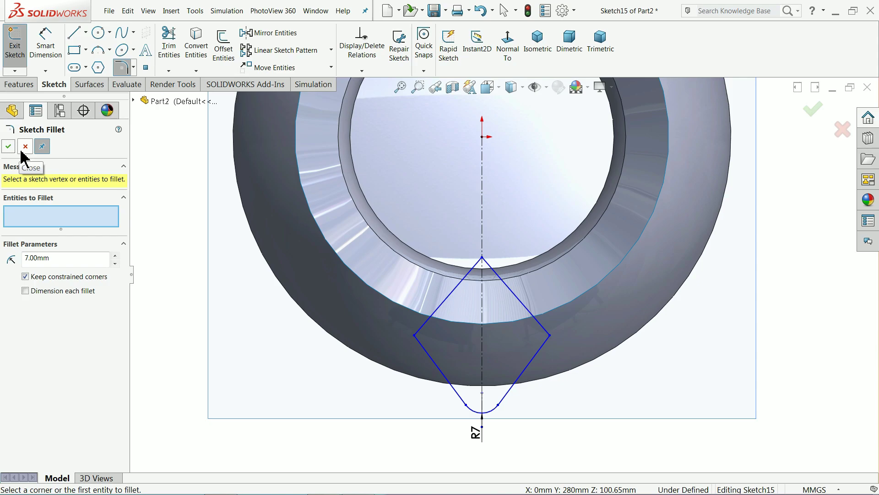
# Round the diamond's top corner with a 5 mm fillet.
pyautogui.moveTo(59, 262); pyautogui.dragTo(15, 253)
pyautogui.write('5')
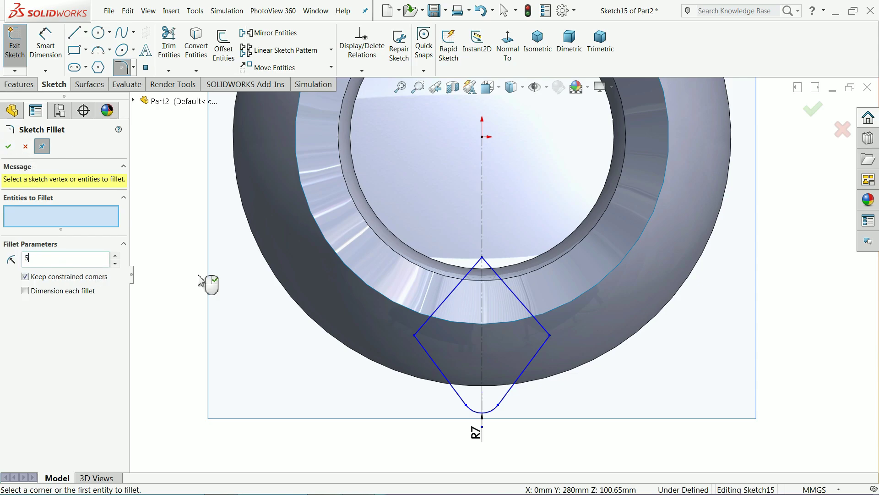
pyautogui.click(482, 260)
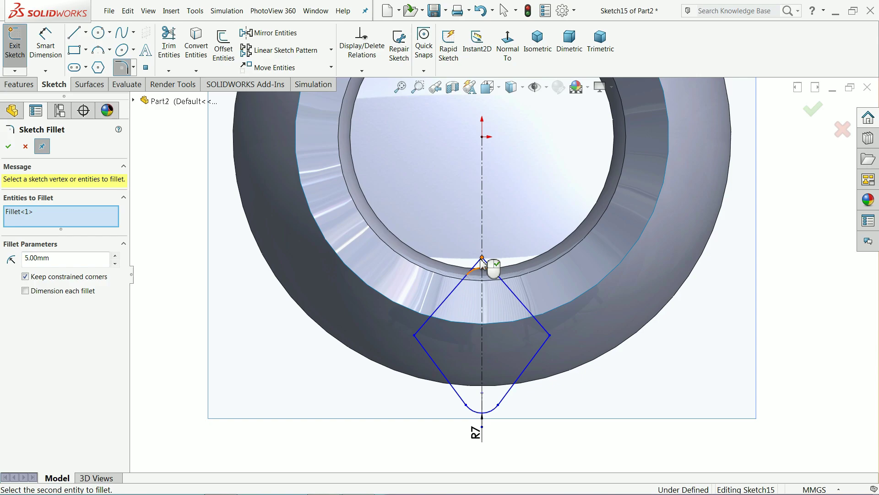
pyautogui.click(6, 149)
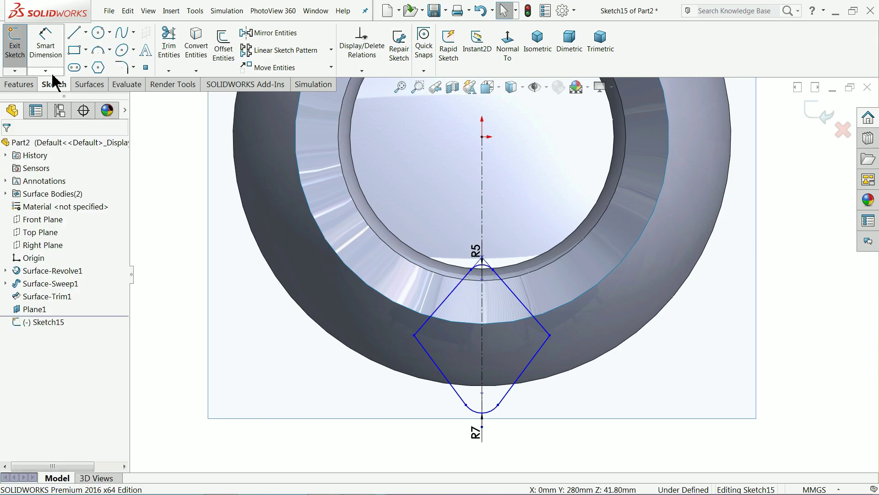
# Dimension the bottom arc centre 90 mm from the origin and the lower-left side at 35°.
pyautogui.click(49, 56)
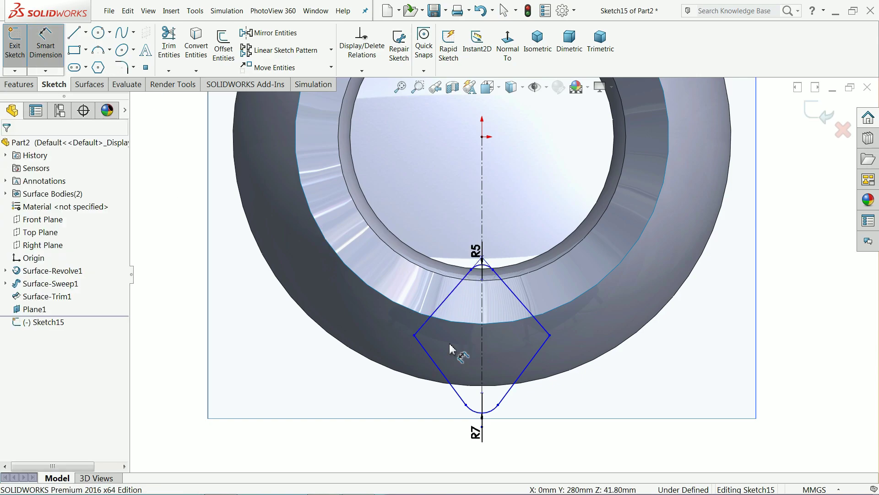
pyautogui.click(482, 393)
pyautogui.scroll(3, 503, 275)
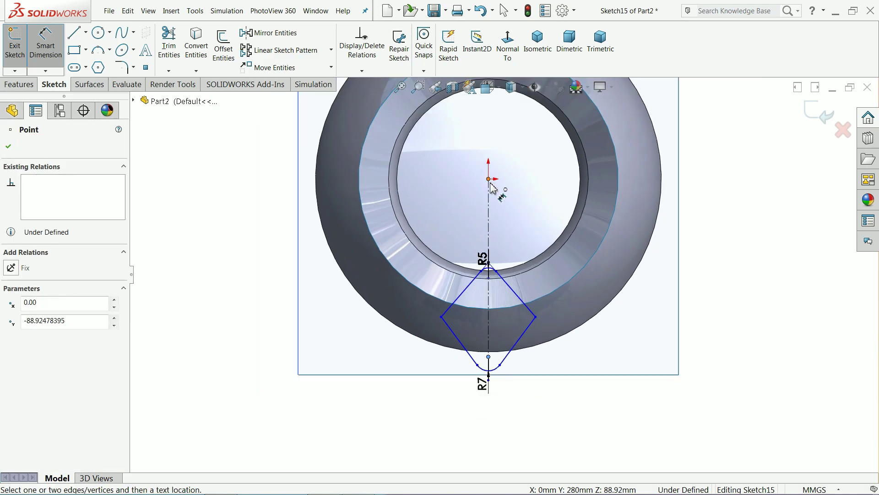
pyautogui.click(488, 180)
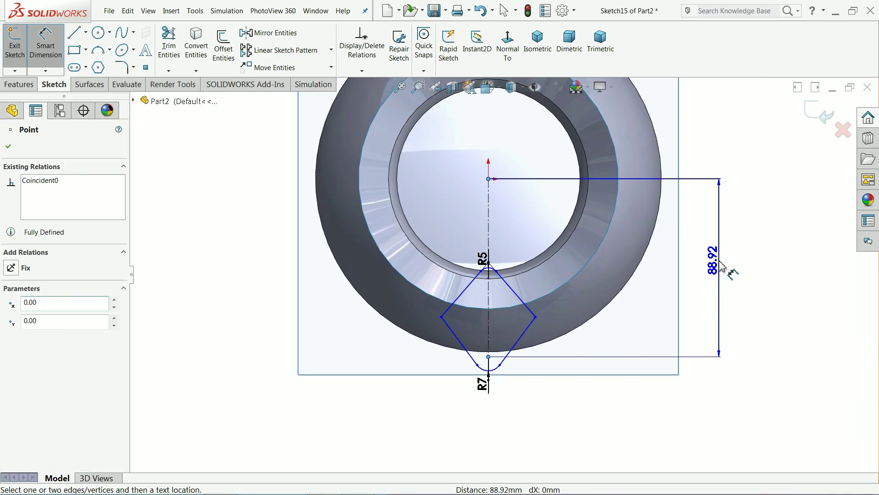
pyautogui.click(717, 266)
pyautogui.write('90')
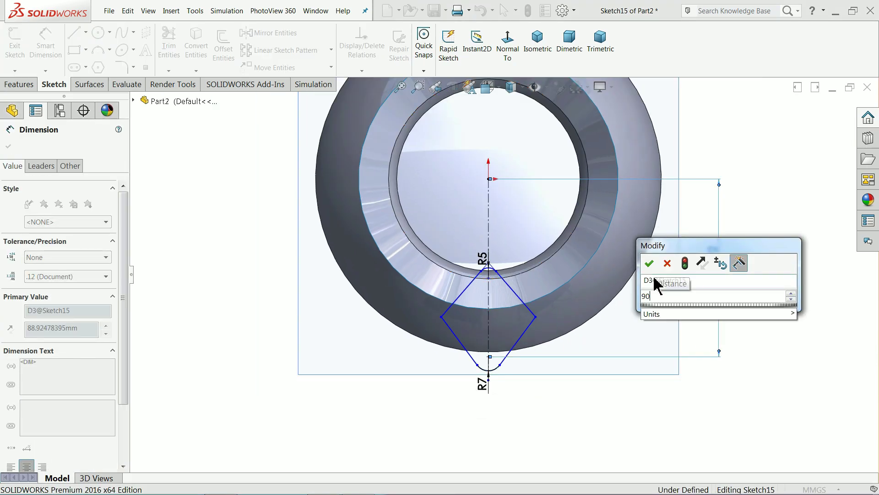
pyautogui.click(649, 263)
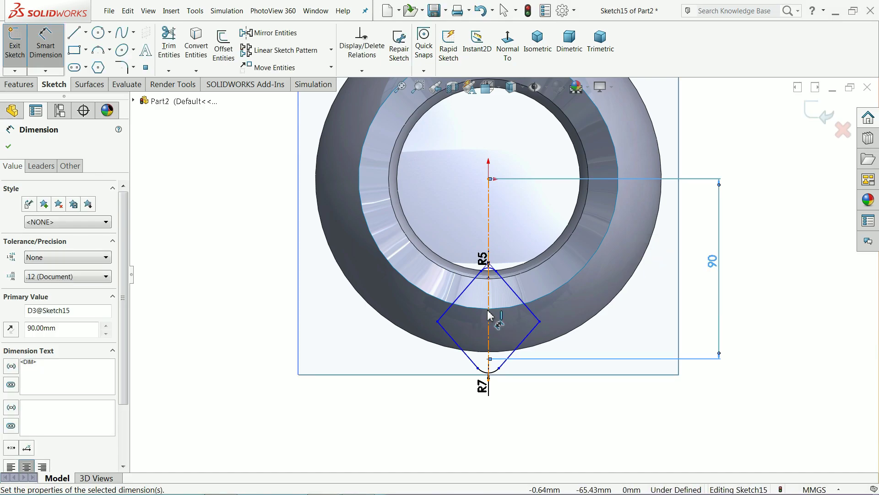
pyautogui.scroll(-4, 490, 359)
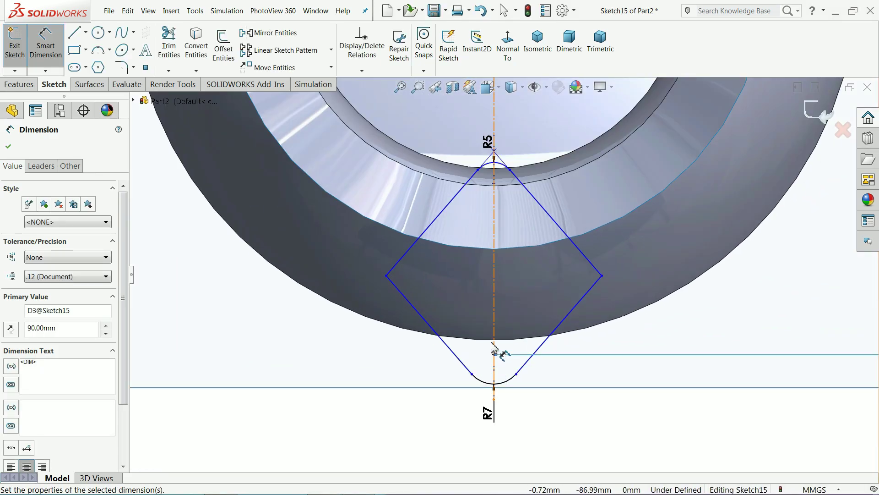
pyautogui.click(455, 349)
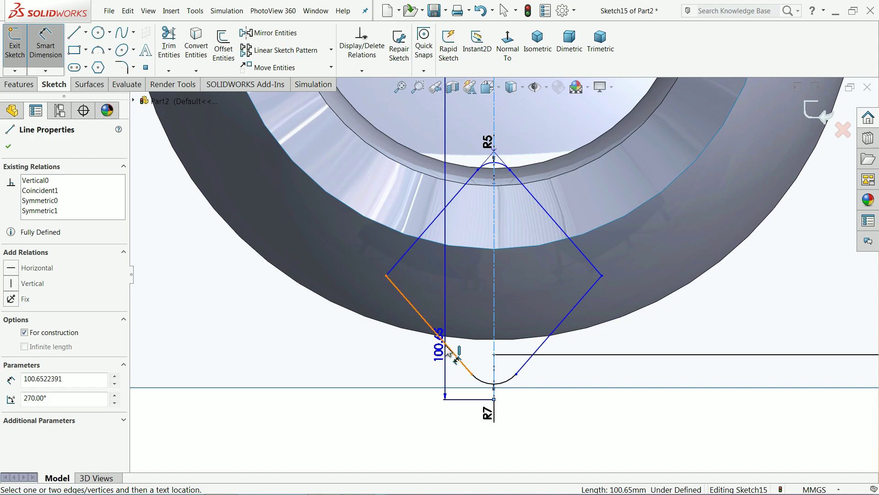
pyautogui.click(459, 298)
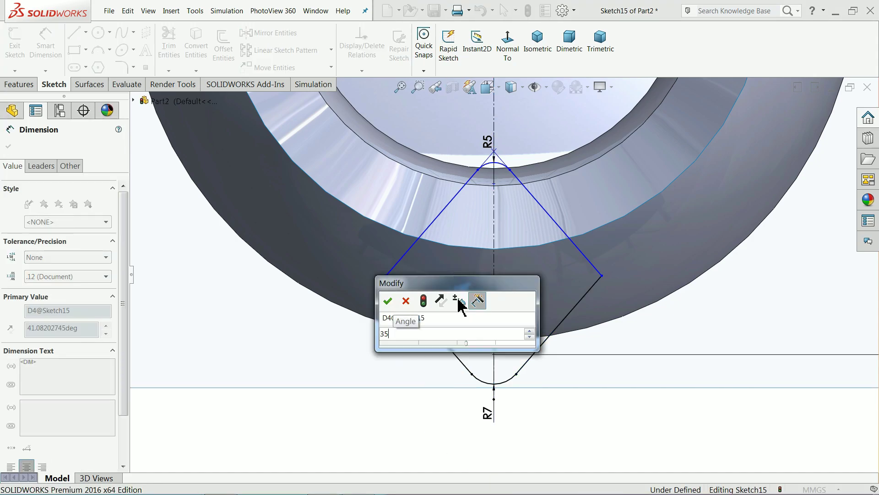
pyautogui.press('Return')
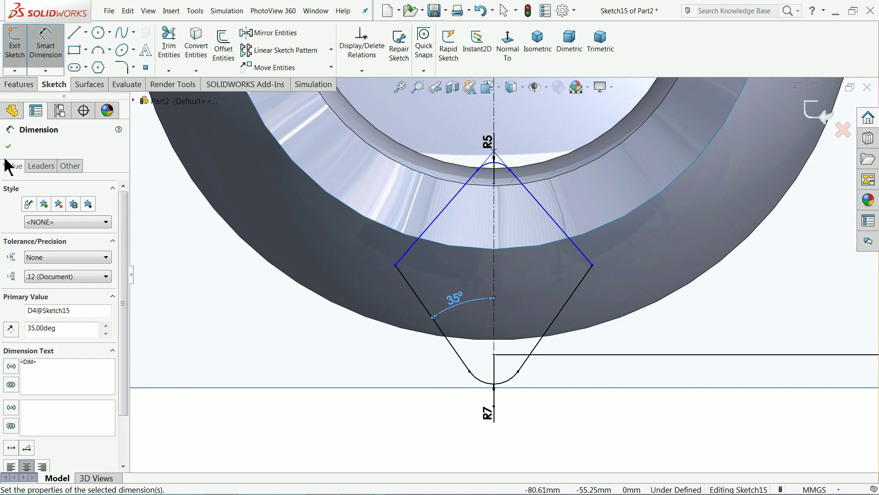
pyautogui.click(8, 147)
# Try a tangent relation between the R5 arc and the 100 mm edge, then undo it.
pyautogui.scroll(-4, 479, 172)
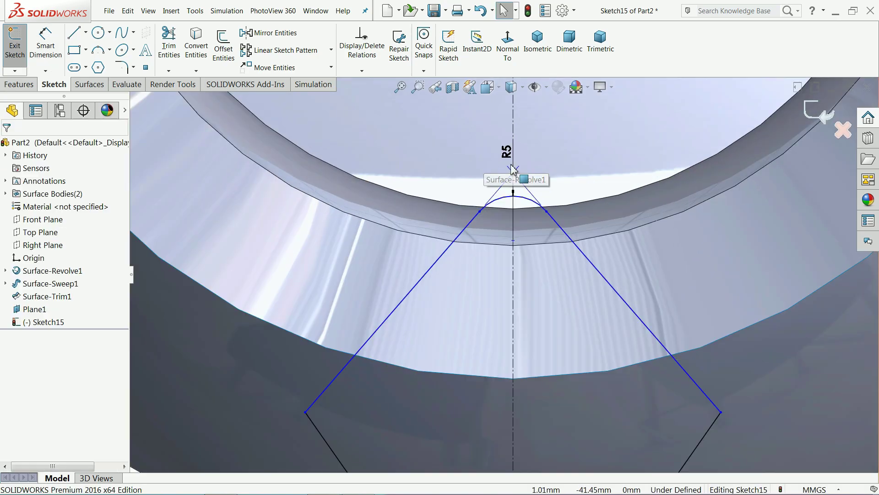
pyautogui.click(541, 248)
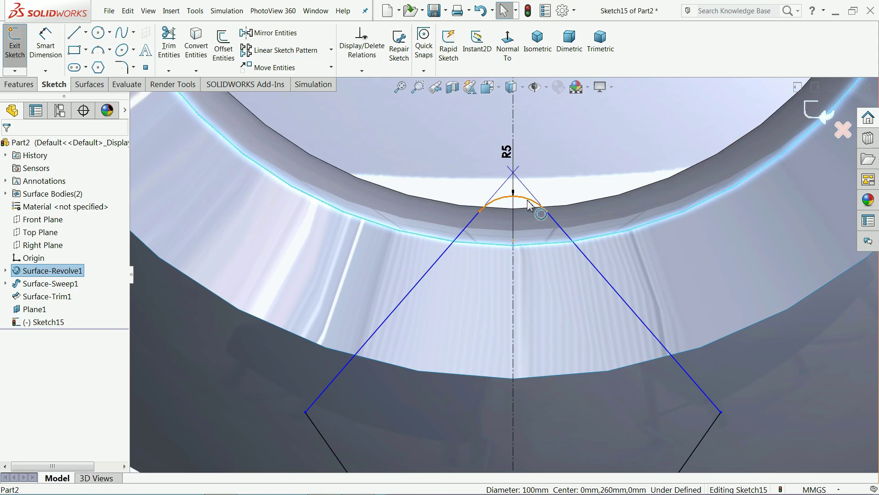
pyautogui.keyDown('ctrl'); pyautogui.click(513, 196); pyautogui.keyUp('ctrl')
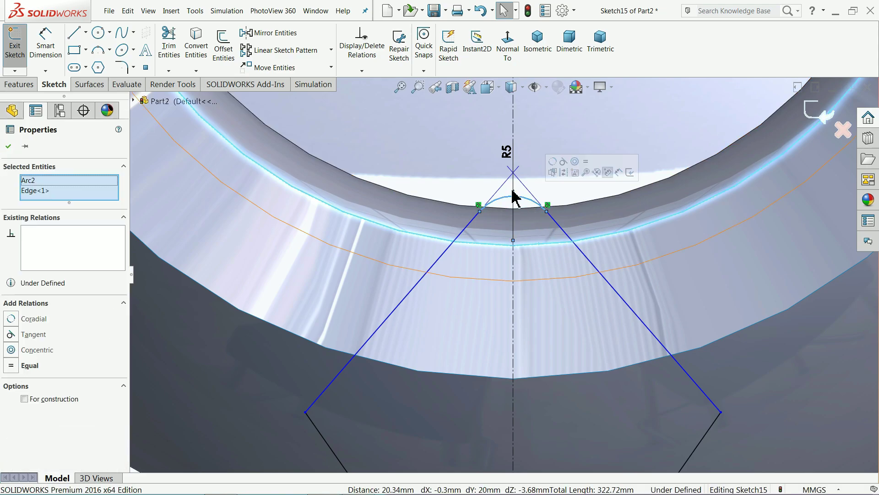
pyautogui.click(565, 163)
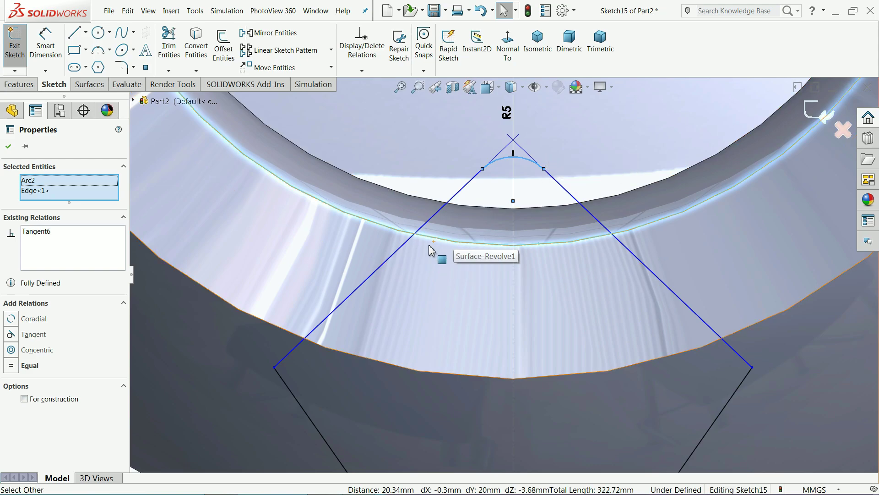
pyautogui.scroll(2, 467, 243)
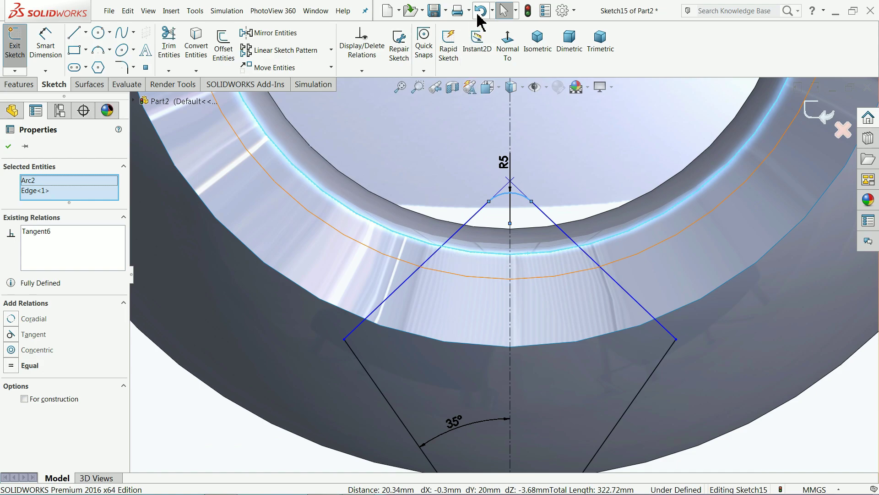
pyautogui.click(480, 11)
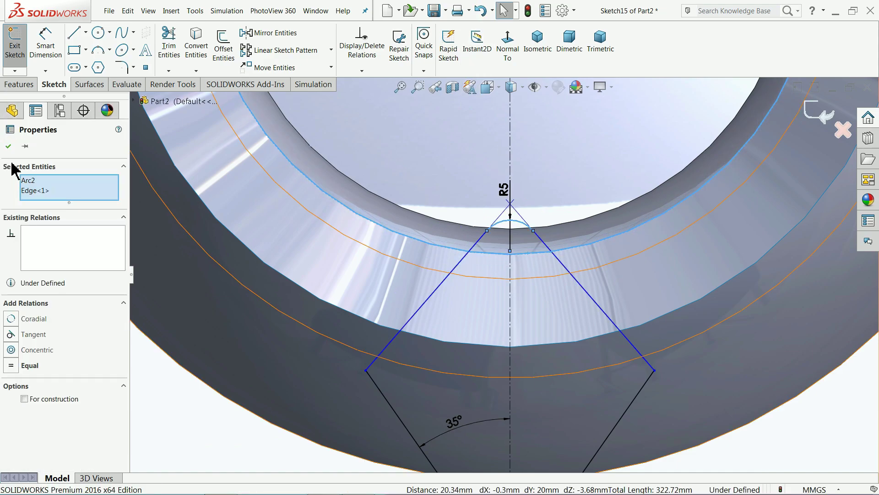
pyautogui.click(11, 147)
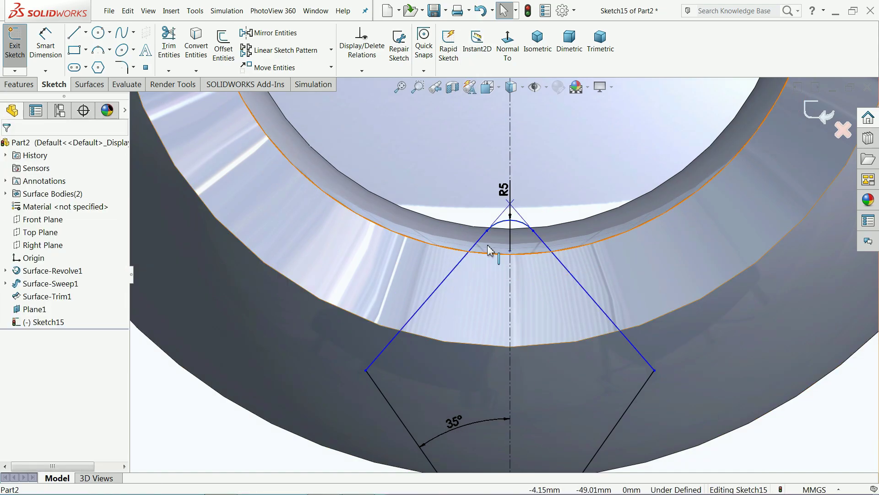
# Drag the R5 arc below the rim, then make it tangent to the 100 mm circular edge.
pyautogui.click(522, 224)
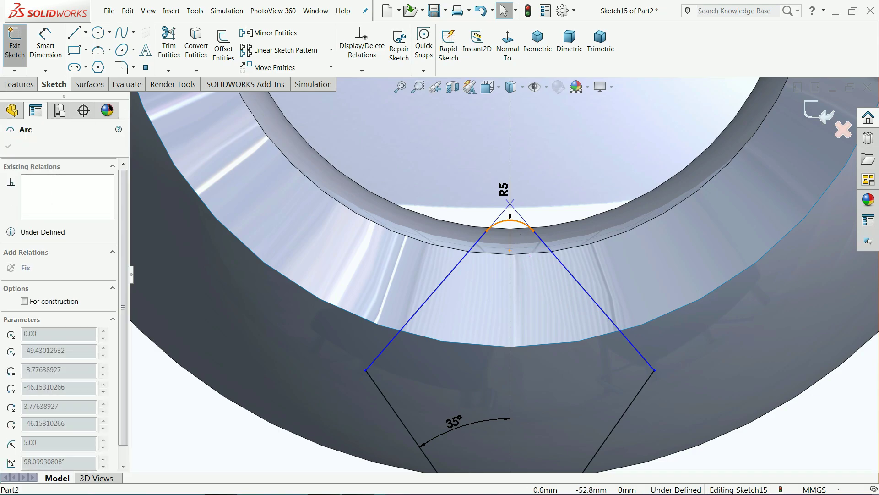
pyautogui.moveTo(513, 253)
pyautogui.mouseDown()
pyautogui.moveTo(515, 321)
pyautogui.moveTo(512, 293)
pyautogui.mouseUp()
pyautogui.scroll(-3, 513, 275)
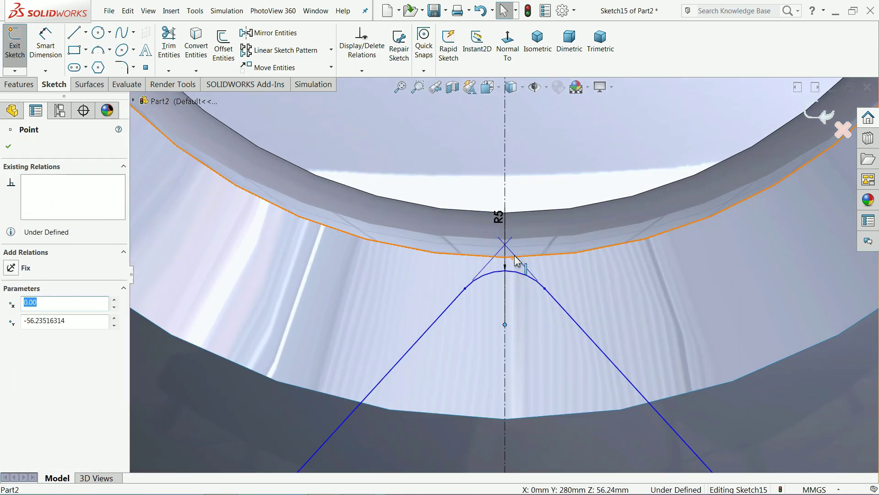
pyautogui.click(529, 265)
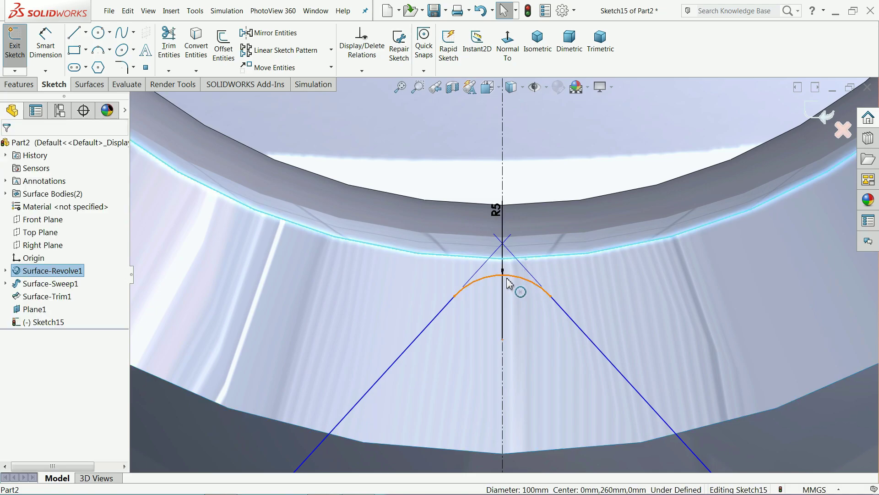
pyautogui.keyDown('ctrl'); pyautogui.click(511, 278); pyautogui.keyUp('ctrl')
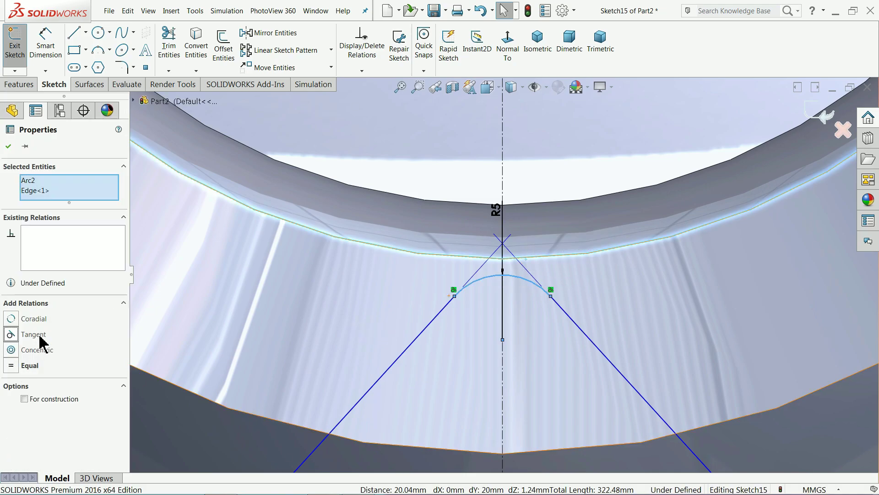
pyautogui.click(33, 334)
pyautogui.scroll(5, 451, 268)
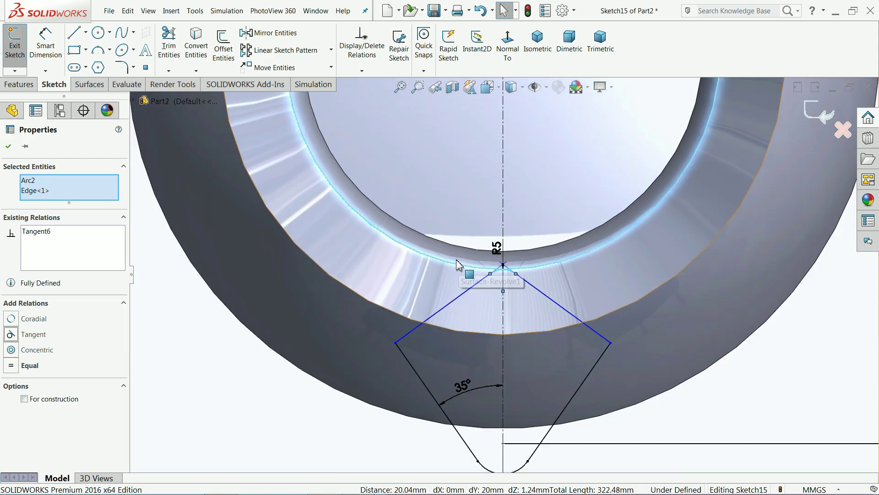
pyautogui.scroll(-2, 379, 270)
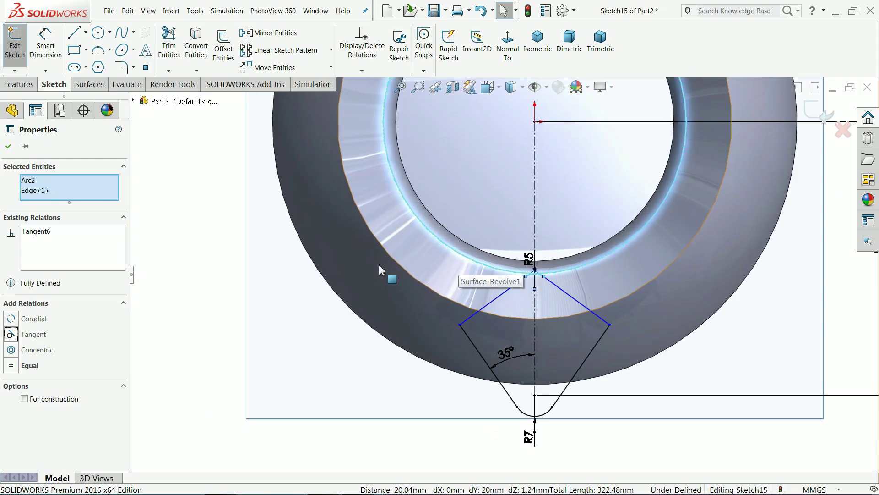
pyautogui.click(9, 146)
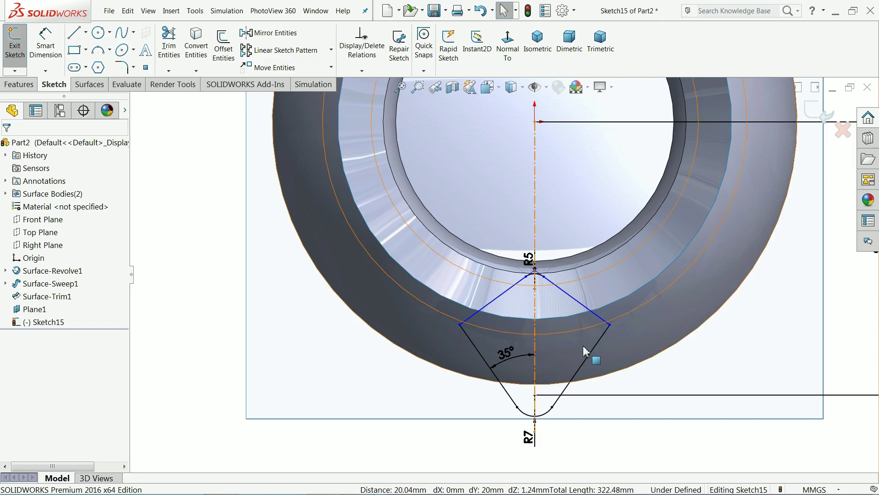
# Make the sketch's left corner point coincident with the jug's 130 mm circular edge.
pyautogui.click(609, 325)
pyautogui.scroll(-3, 604, 350)
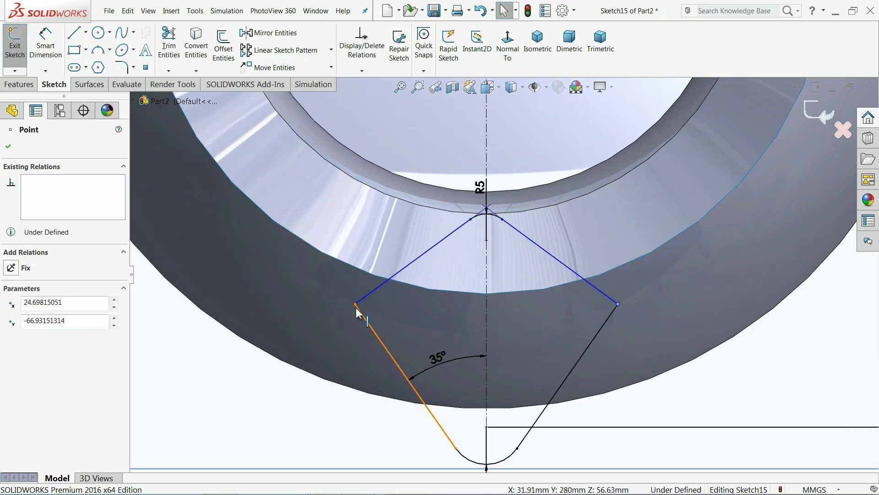
pyautogui.click(373, 278)
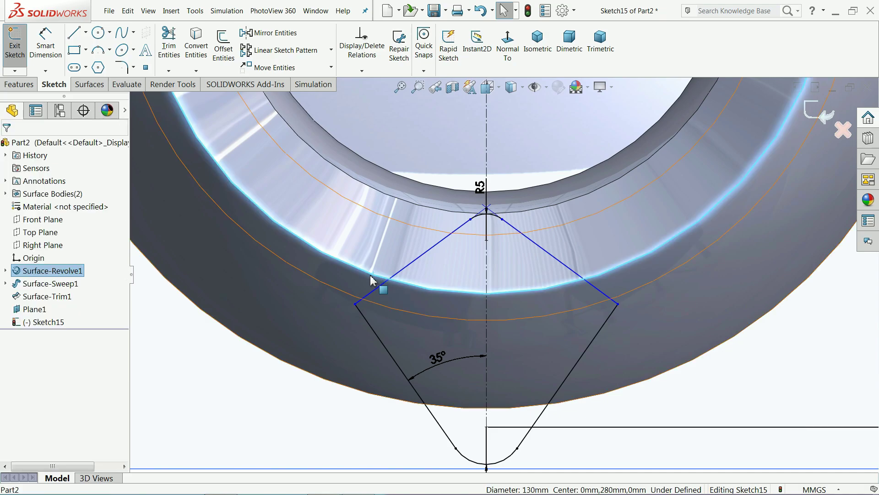
pyautogui.keyDown('ctrl'); pyautogui.click(356, 305); pyautogui.keyUp('ctrl')
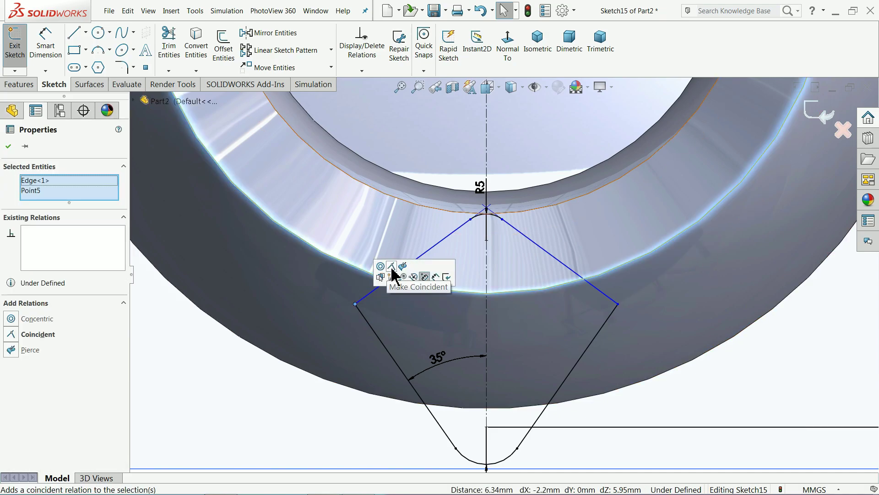
pyautogui.click(391, 267)
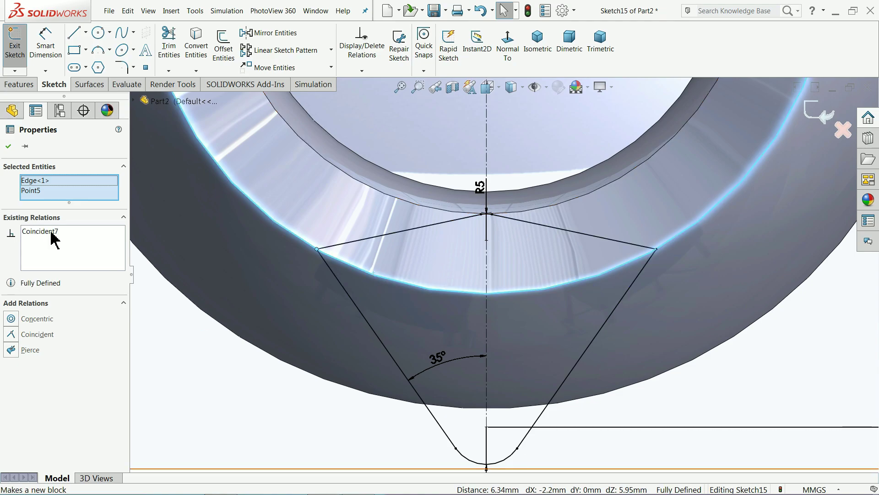
pyautogui.click(8, 146)
# Switch to isometric view and orbit to check the sketch from above.
pyautogui.scroll(5, 510, 295)
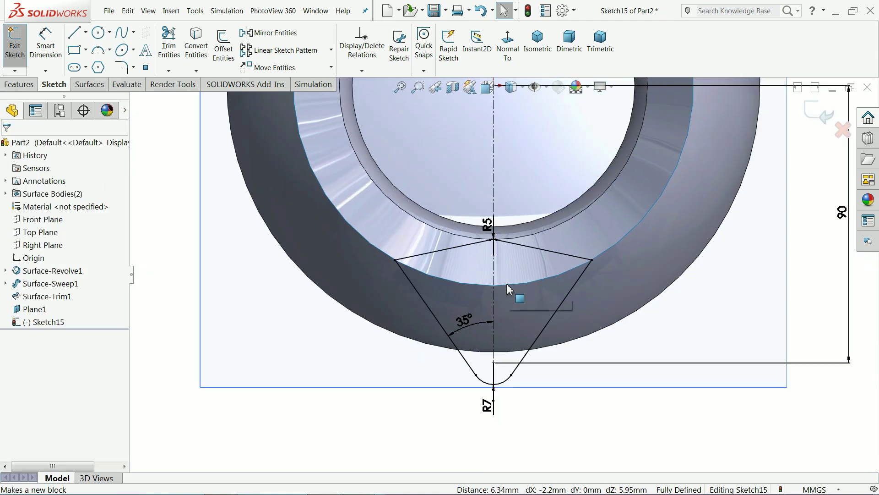
pyautogui.click(538, 39)
pyautogui.scroll(-7, 470, 198)
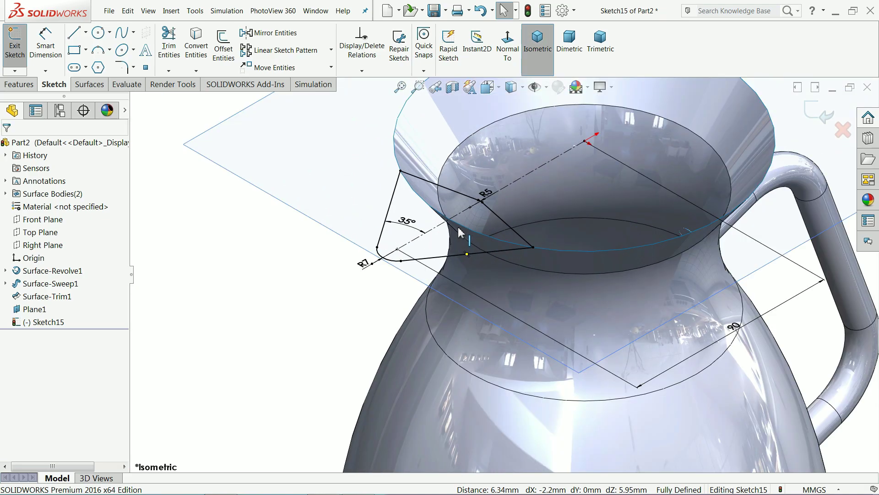
pyautogui.scroll(7, 460, 233)
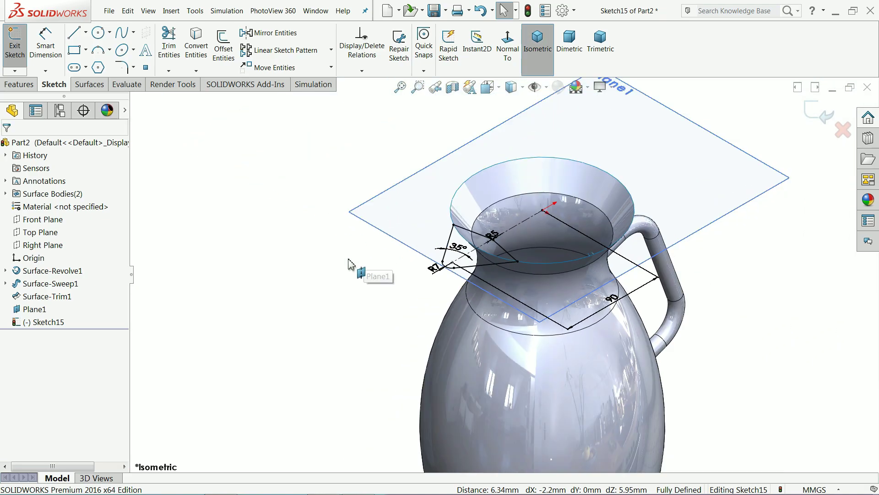
pyautogui.moveTo(353, 265)
pyautogui.mouseDown(button='middle')
pyautogui.moveTo(261, 281)
pyautogui.moveTo(330, 309)
pyautogui.moveTo(332, 294)
pyautogui.mouseUp(button='middle')
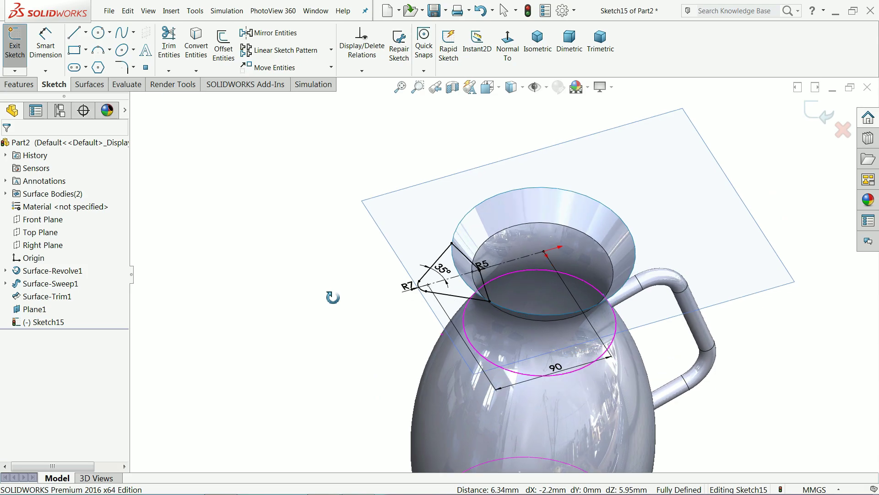
# Exit Sketch15 and hide Plane1.
pyautogui.click(813, 119)
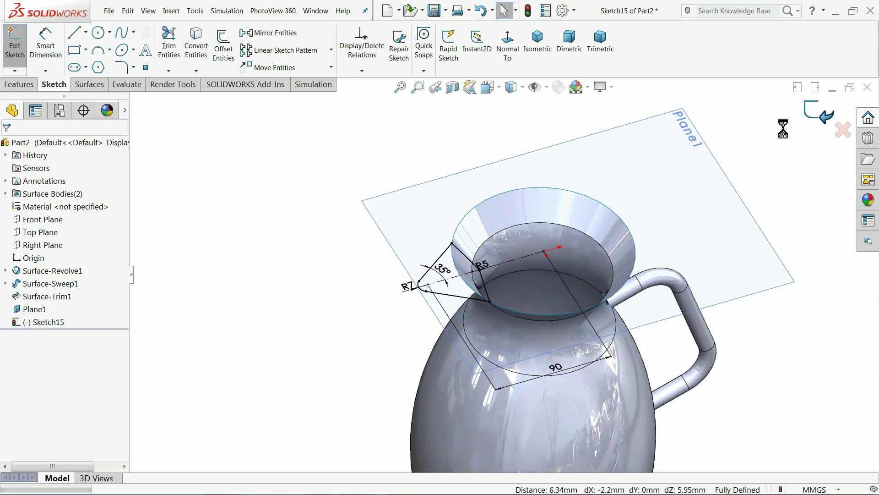
pyautogui.click(681, 141)
pyautogui.click(727, 104)
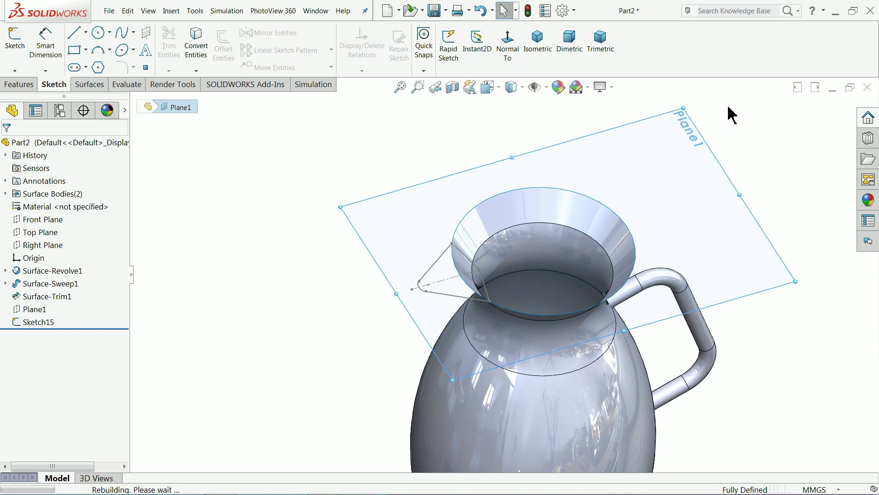
pyautogui.press('z')
pyautogui.press('z')
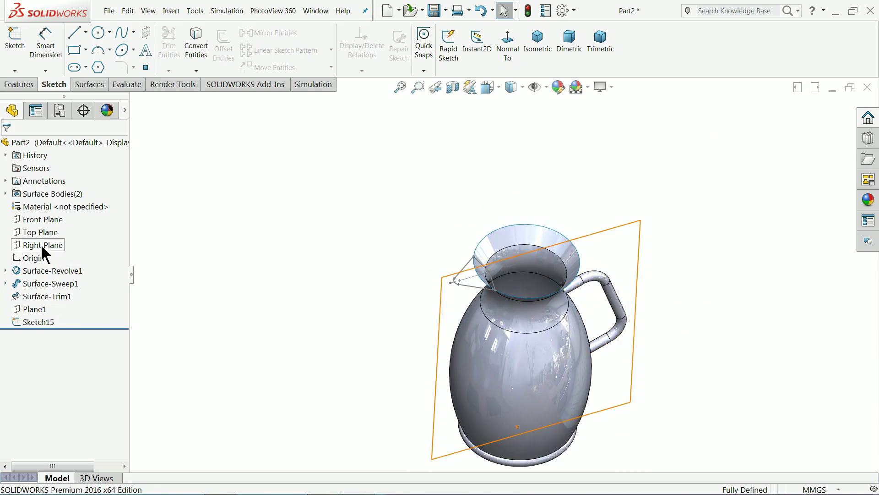
# On a new Right Plane sketch viewed normal, draw a line from the centreline past the neck.
pyautogui.click(43, 245)
pyautogui.click(48, 236)
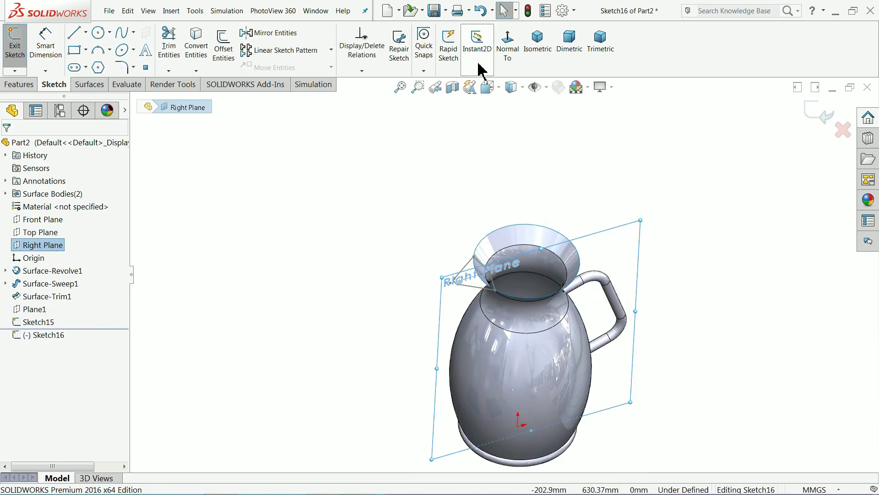
pyautogui.click(514, 52)
pyautogui.scroll(-3, 422, 147)
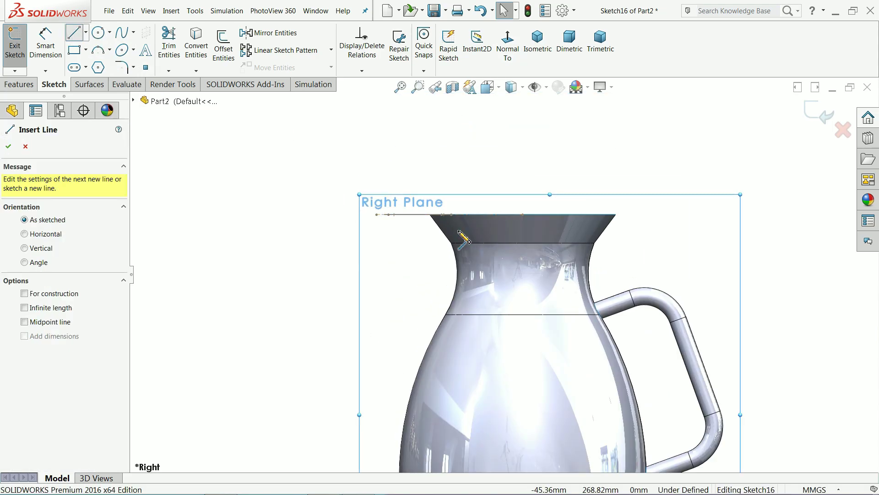
pyautogui.scroll(-5, 383, 231)
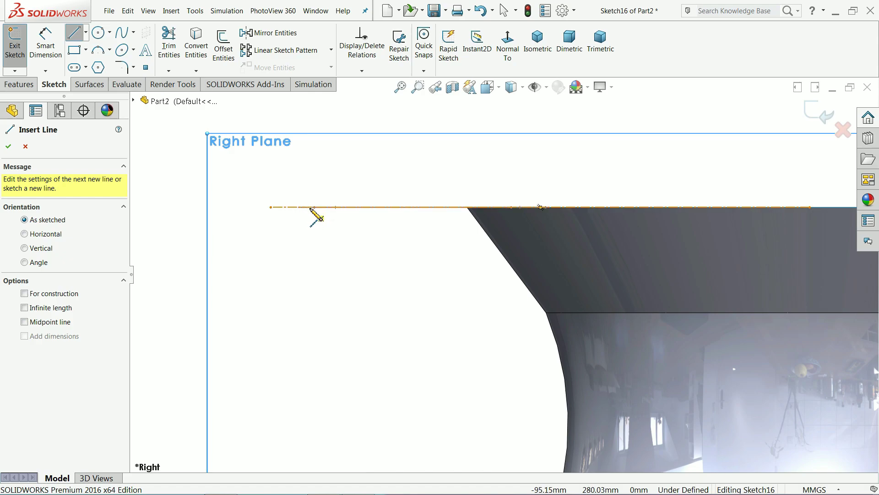
pyautogui.click(310, 208)
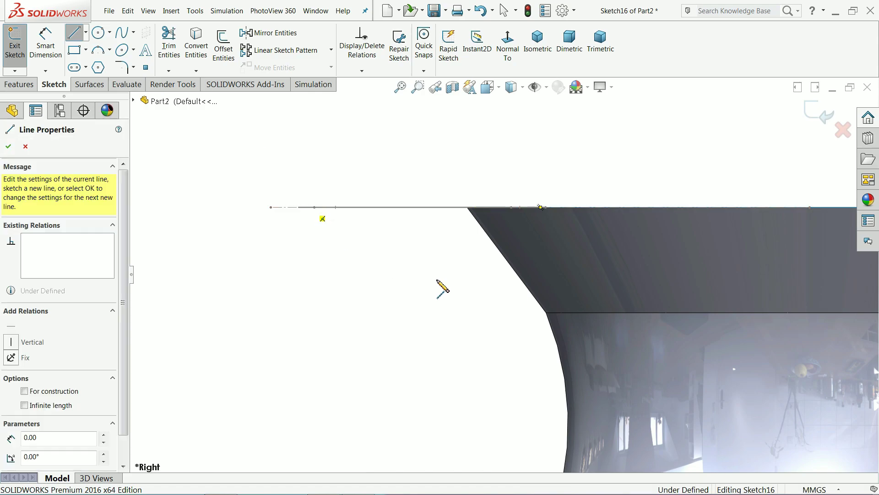
pyautogui.click(655, 350)
pyautogui.rightClick(614, 141)
pyautogui.click(661, 155)
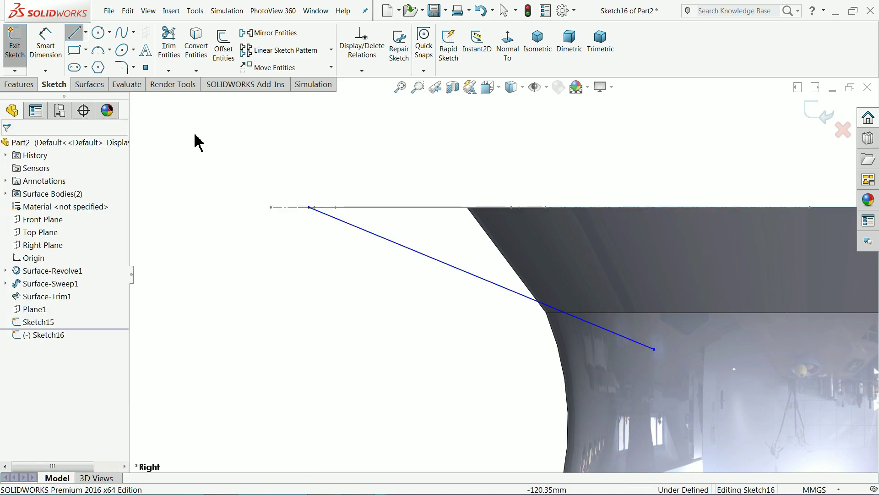
# Dimension the slanted line at 25° to the horizontal centreline.
pyautogui.click(45, 46)
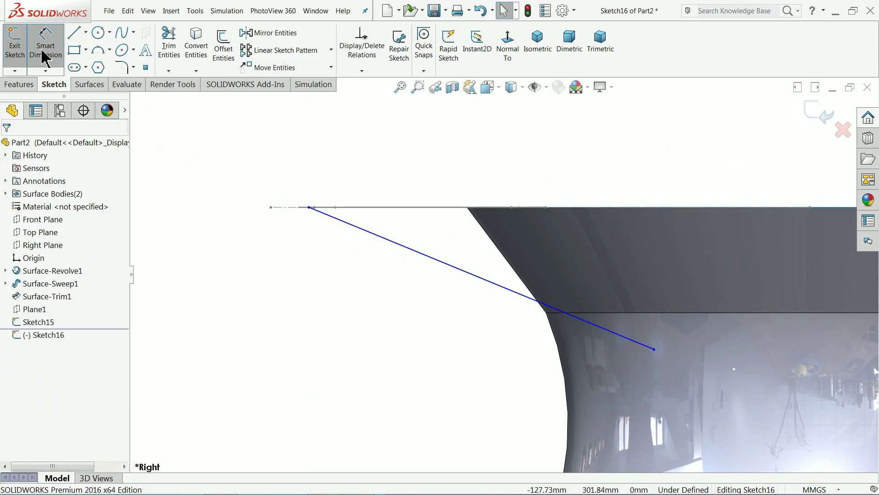
pyautogui.click(452, 209)
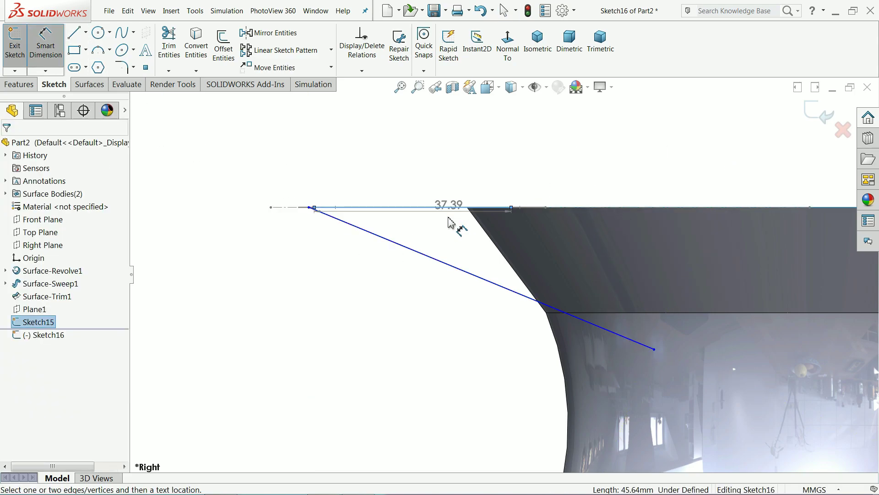
pyautogui.click(442, 262)
pyautogui.click(472, 240)
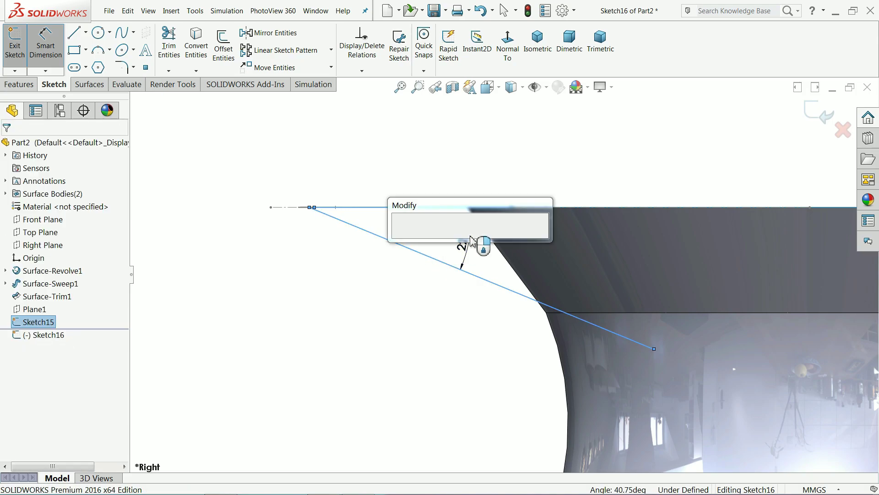
pyautogui.press('Return')
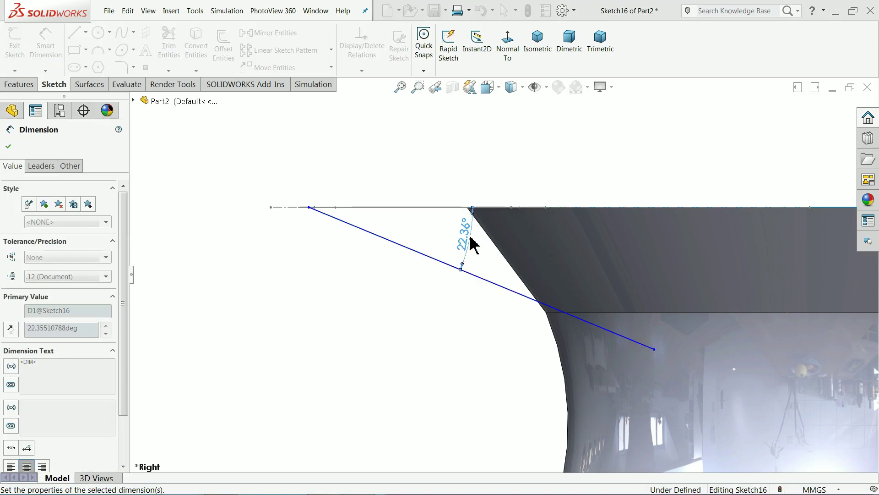
pyautogui.click(8, 146)
# Slide the line's start point left along the centreline and orbit to view it in 3D.
pyautogui.scroll(-2, 302, 224)
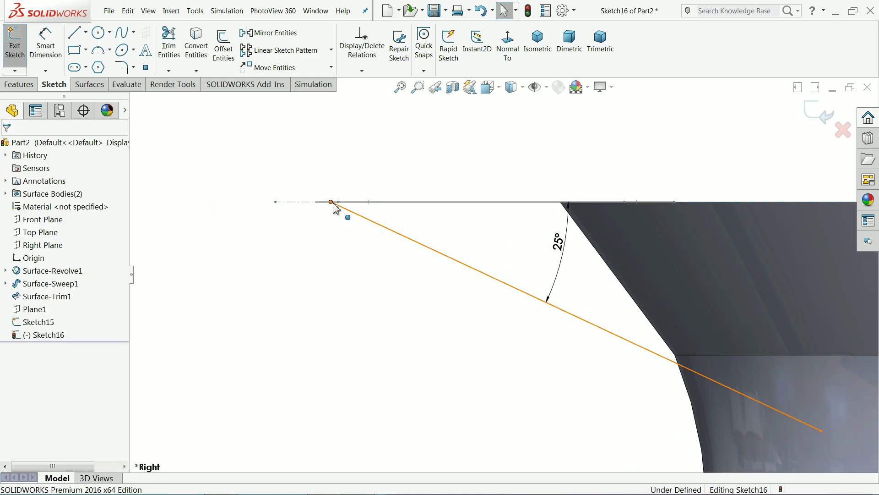
pyautogui.moveTo(334, 206)
pyautogui.mouseDown()
pyautogui.moveTo(306, 202)
pyautogui.moveTo(331, 206)
pyautogui.mouseUp()
pyautogui.scroll(1, 467, 157)
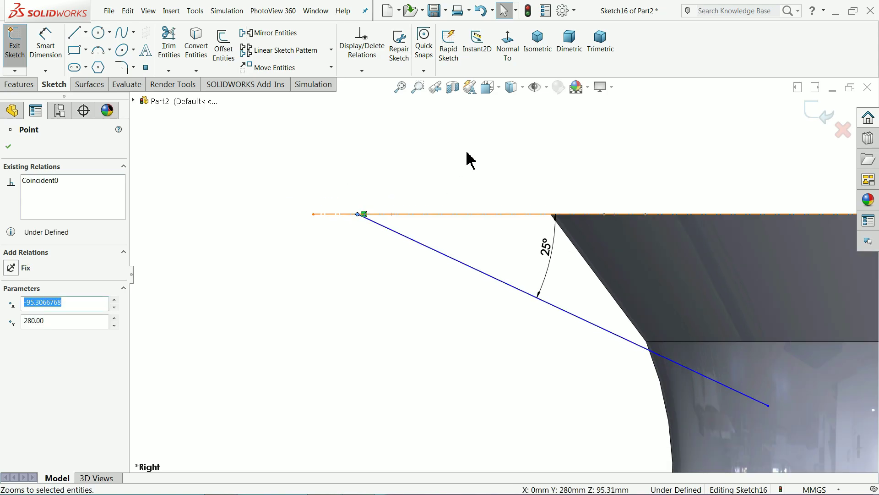
pyautogui.moveTo(467, 170); pyautogui.dragTo(476, 203, button='middle')
pyautogui.scroll(-2, 428, 324)
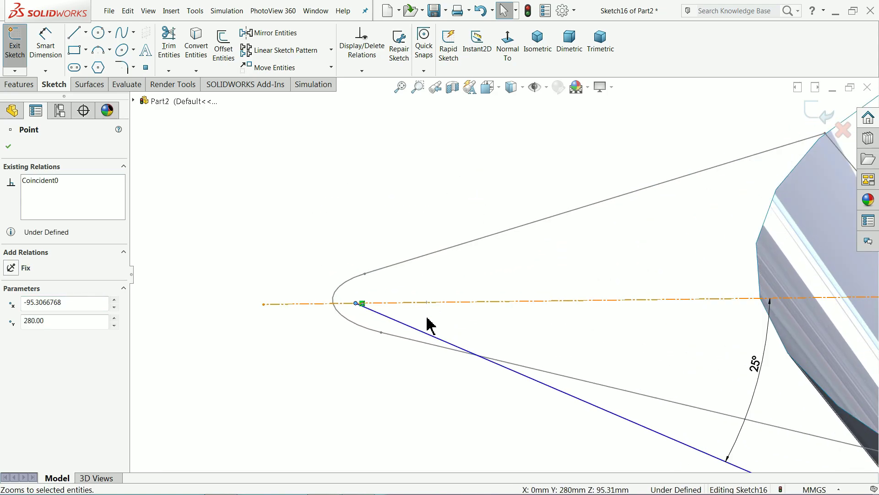
# Try a Pierce relation between the line's start point and the spout tip arc, then undo it.
pyautogui.click(351, 326)
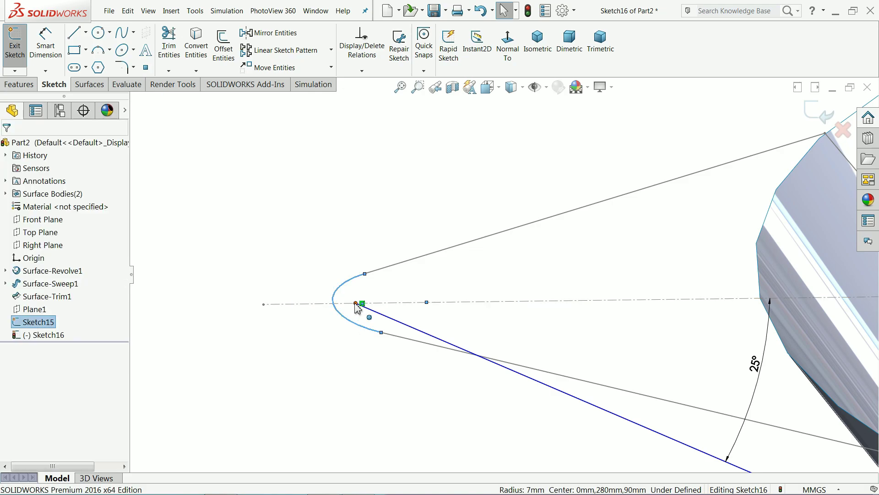
pyautogui.keyDown('ctrl'); pyautogui.click(357, 303); pyautogui.keyUp('ctrl')
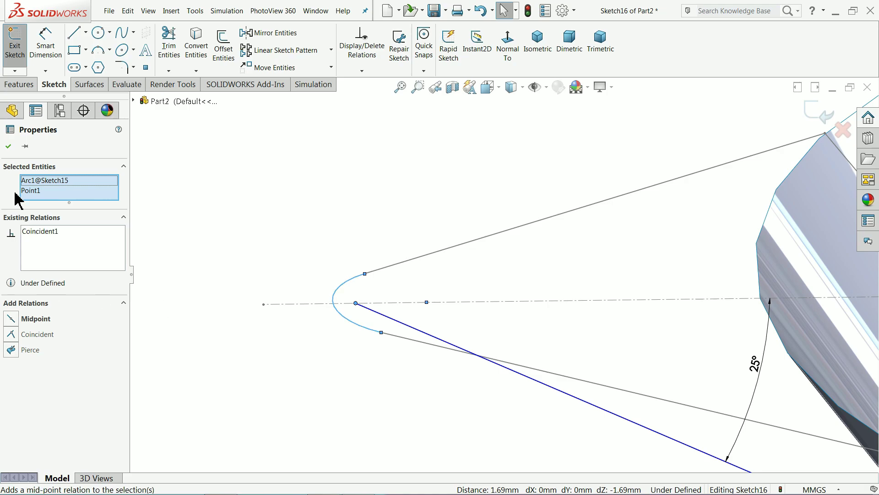
pyautogui.click(7, 145)
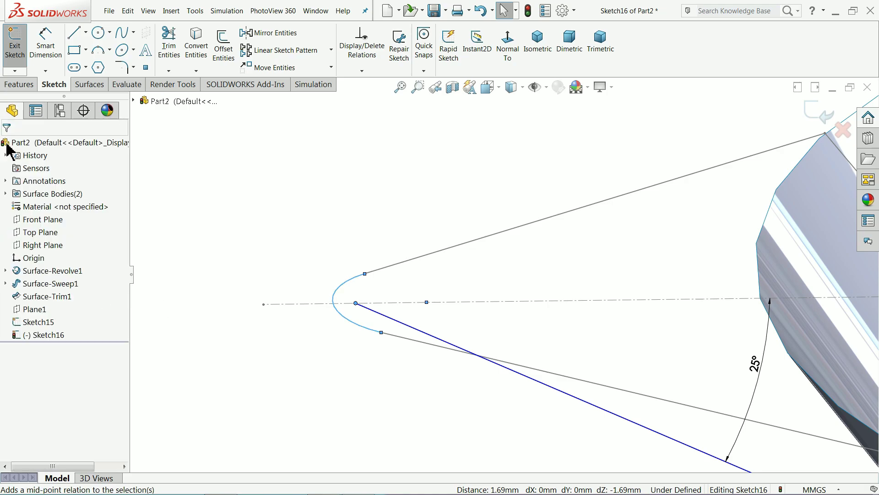
pyautogui.click(353, 324)
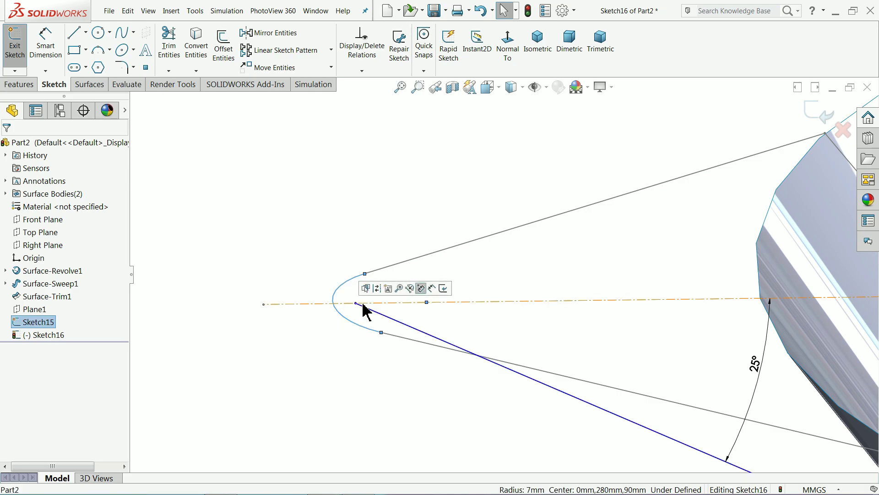
pyautogui.keyDown('ctrl'); pyautogui.click(356, 303); pyautogui.keyUp('ctrl')
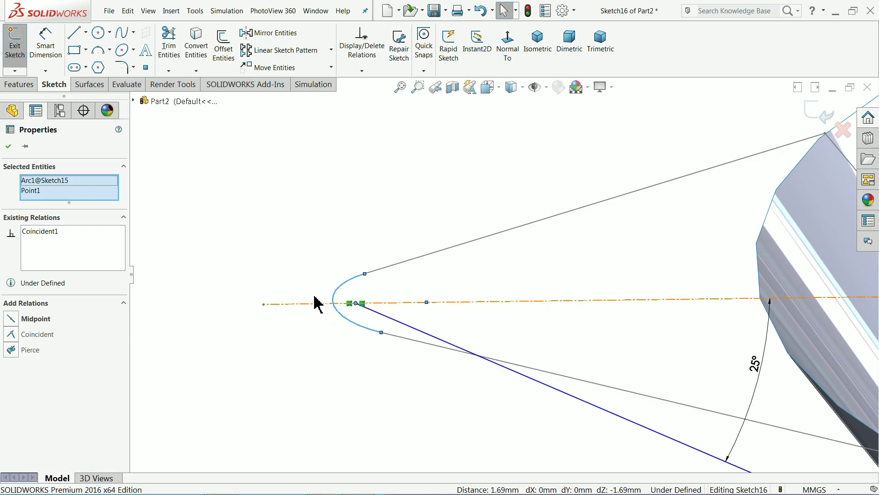
pyautogui.click(11, 350)
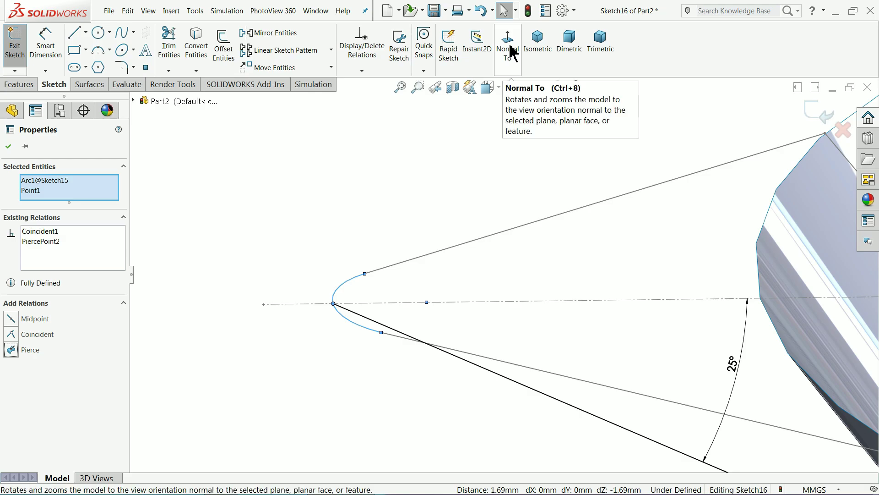
pyautogui.click(480, 12)
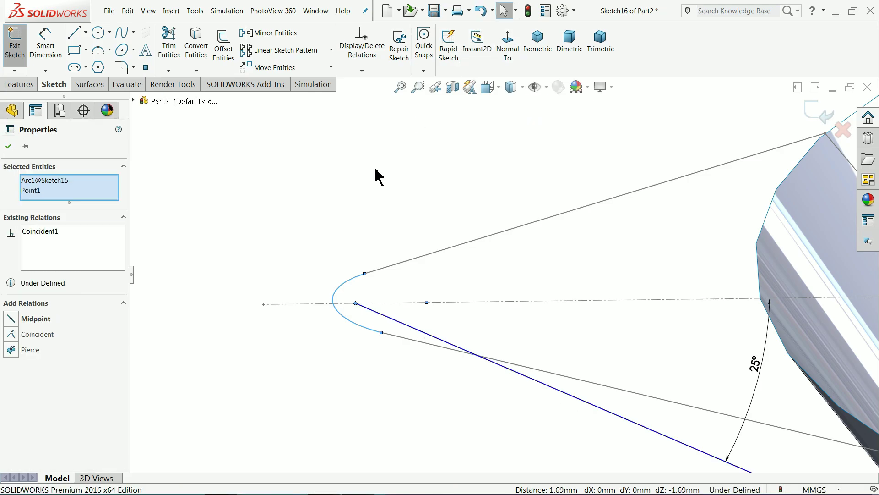
pyautogui.click(339, 192)
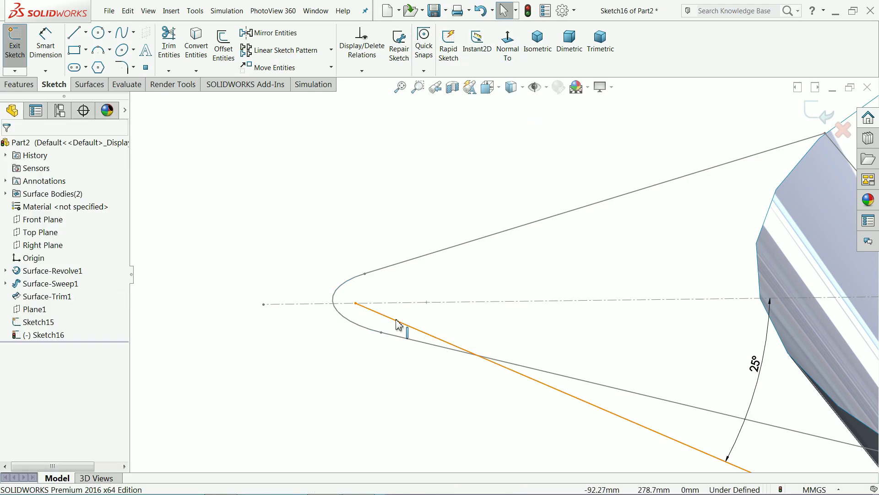
# Exit Sketch16, leaving it under defined.
pyautogui.scroll(5, 504, 321)
pyautogui.scroll(2, 746, 304)
pyautogui.scroll(-1, 742, 281)
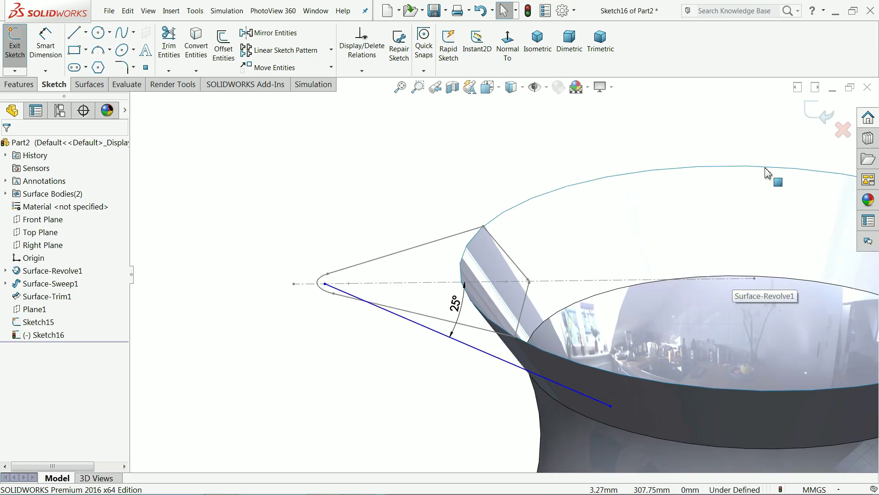
pyautogui.click(825, 119)
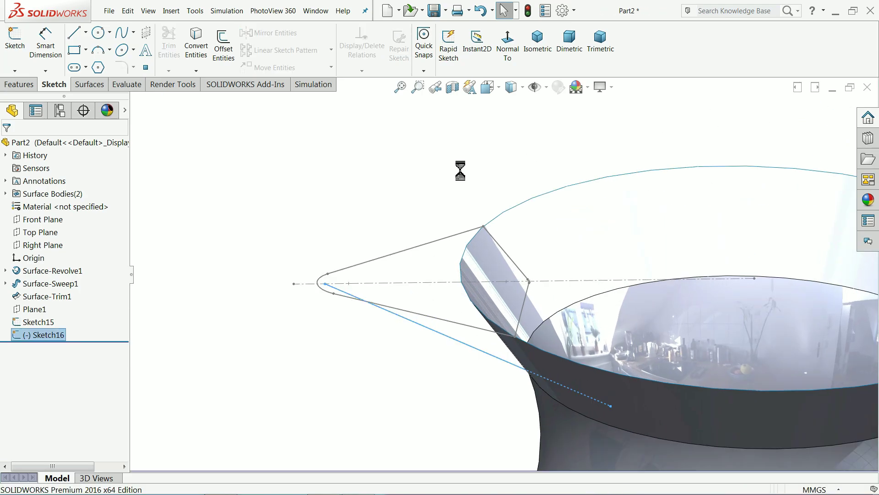
# Sweep the Sketch15 spout profile along the Sketch16 slanted path as a swept surface.
pyautogui.click(89, 84)
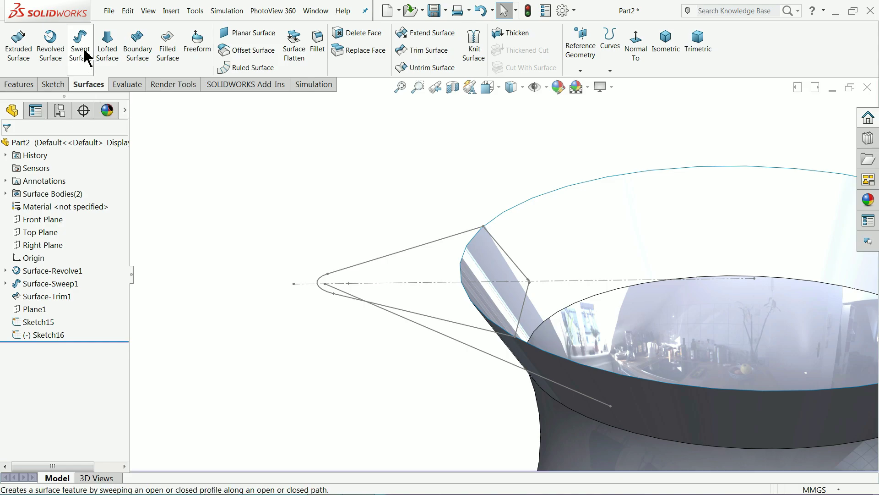
pyautogui.click(85, 54)
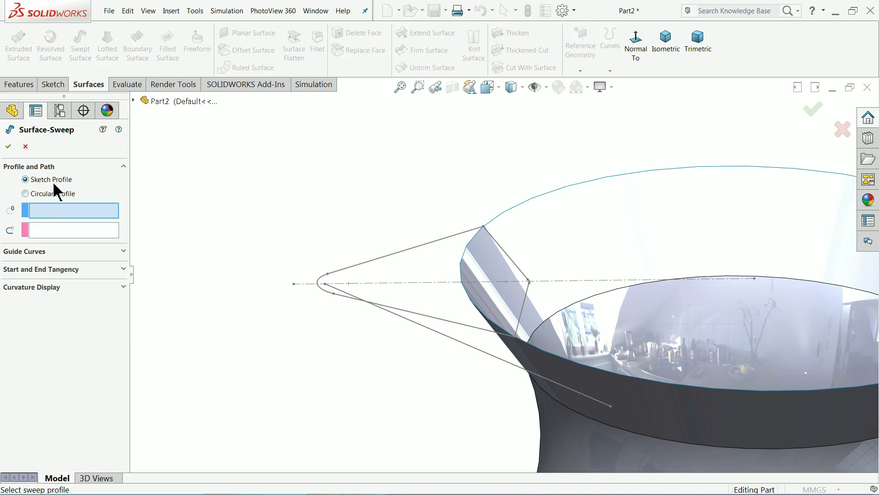
pyautogui.click(397, 255)
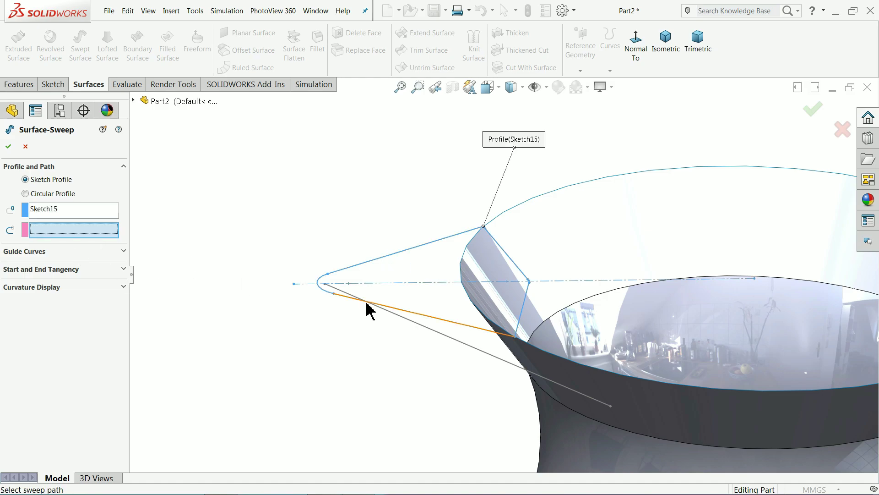
pyautogui.click(422, 330)
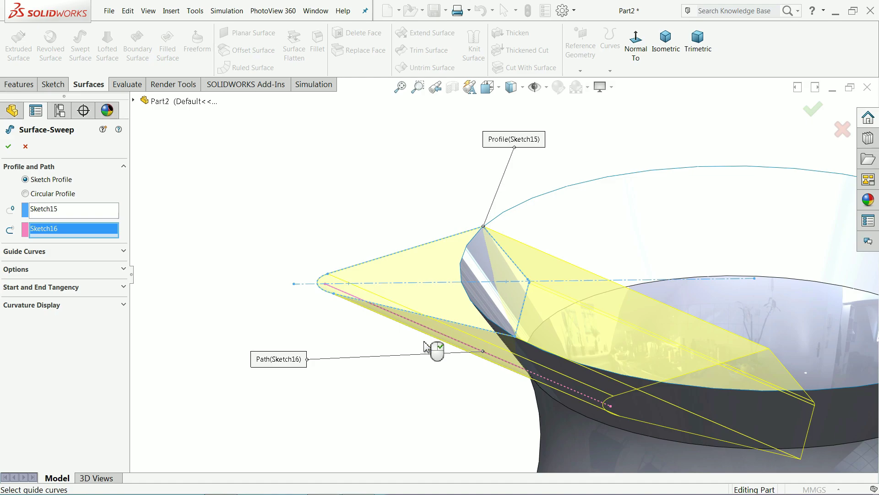
pyautogui.scroll(3, 467, 366)
pyautogui.moveTo(468, 367); pyautogui.dragTo(464, 393, button='middle')
pyautogui.click(9, 146)
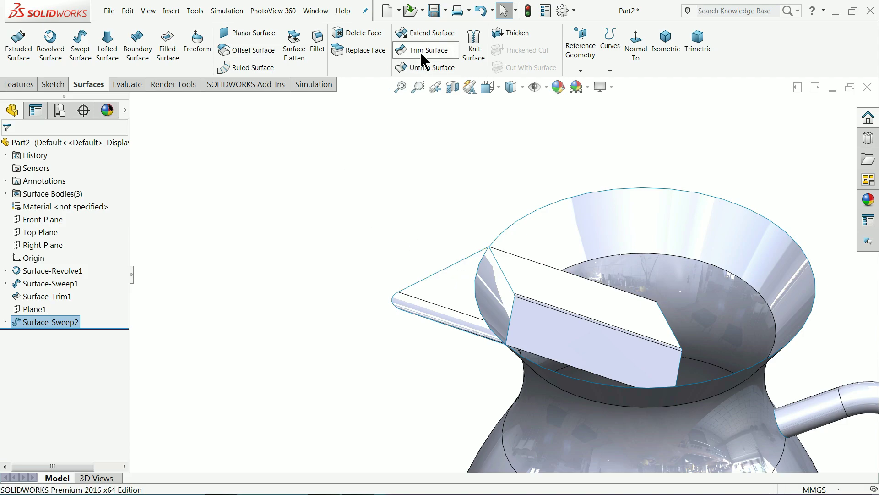
# Mutually trim the jug body and spout sweep, removing the flat sweep face and inner rim piece.
pyautogui.click(422, 55)
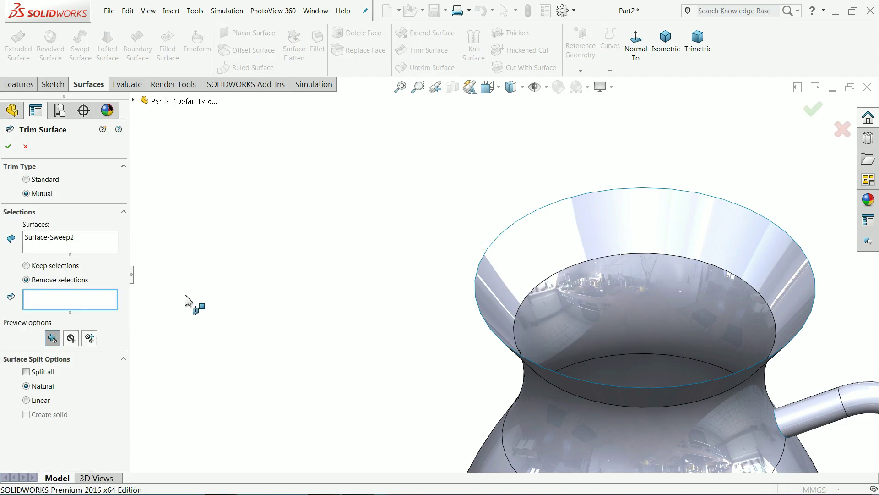
pyautogui.moveTo(351, 283); pyautogui.dragTo(586, 311, button='middle')
pyautogui.scroll(-2, 586, 312)
pyautogui.click(61, 249)
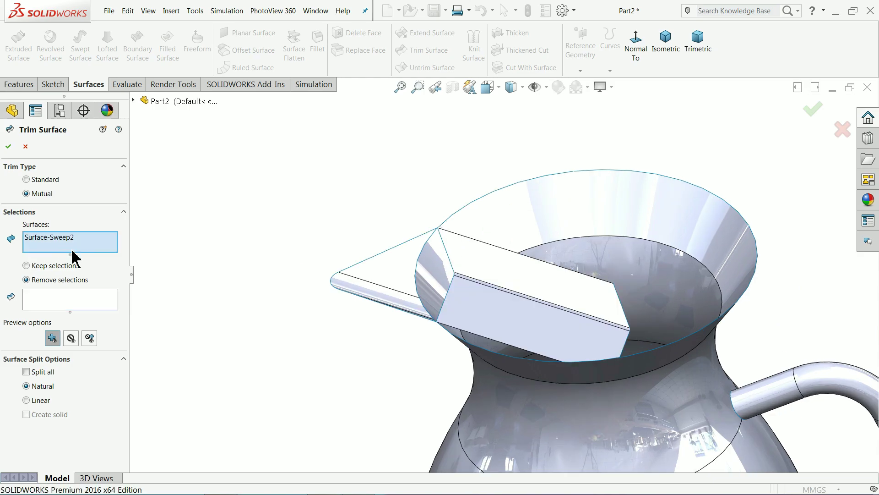
pyautogui.click(514, 400)
pyautogui.click(569, 329)
pyautogui.click(52, 315)
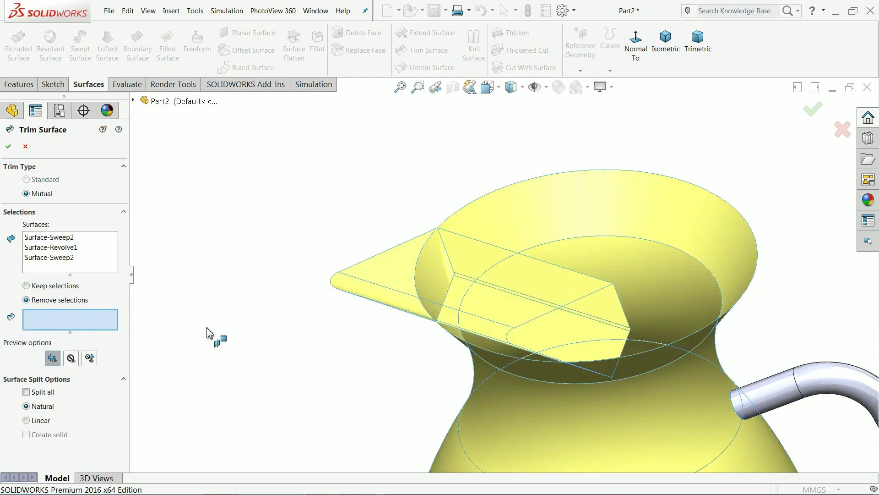
pyautogui.click(483, 308)
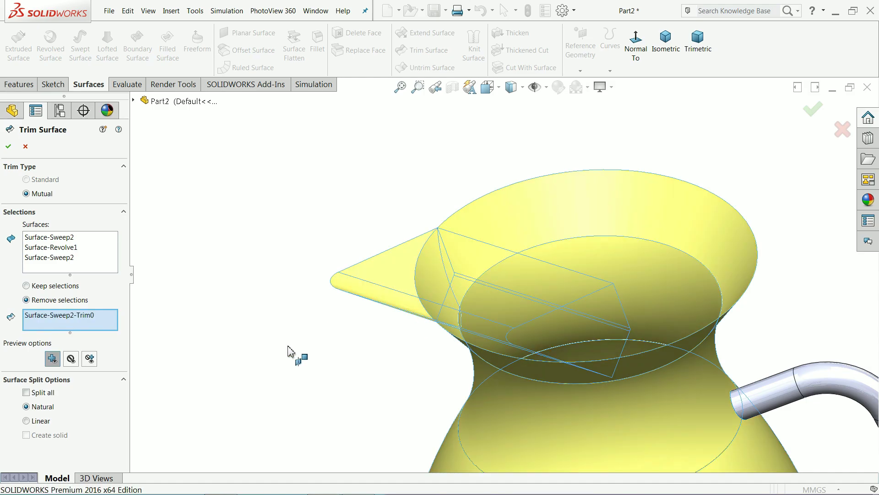
pyautogui.moveTo(288, 350); pyautogui.dragTo(283, 376, button='middle')
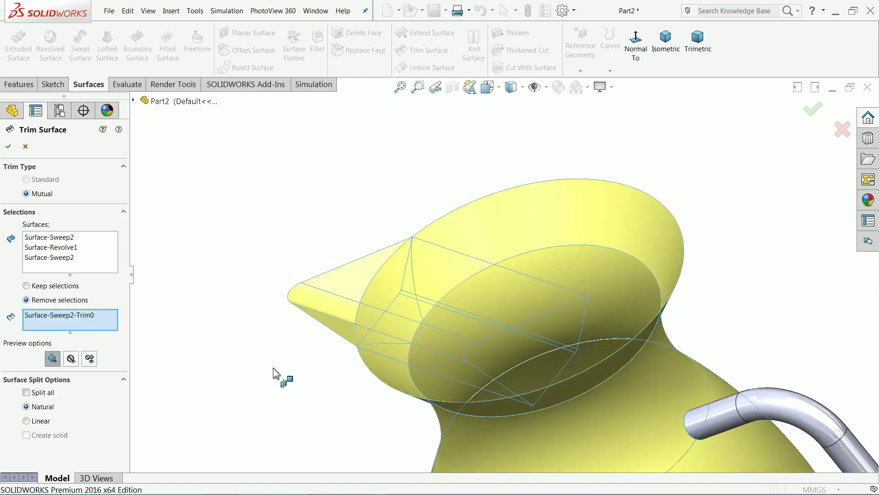
pyautogui.click(377, 312)
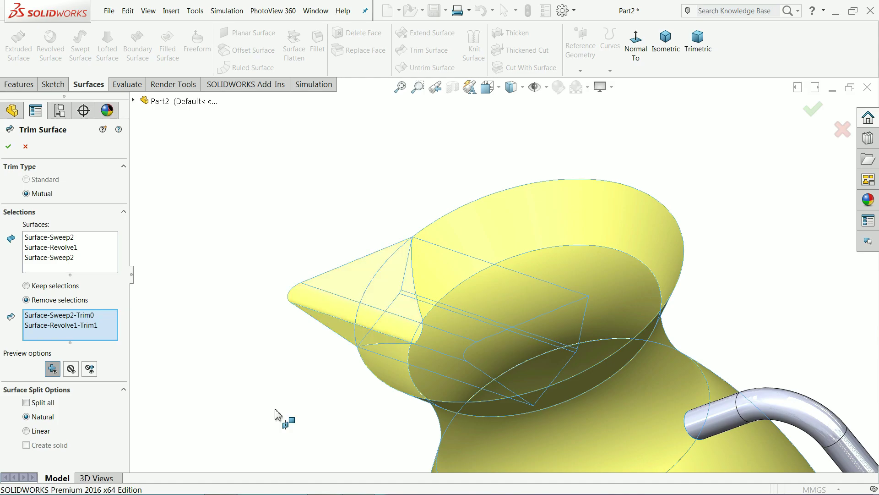
pyautogui.moveTo(294, 402)
pyautogui.mouseDown(button='middle')
pyautogui.moveTo(336, 400)
pyautogui.moveTo(302, 385)
pyautogui.moveTo(255, 392)
pyautogui.moveTo(241, 429)
pyautogui.moveTo(263, 419)
pyautogui.moveTo(277, 428)
pyautogui.moveTo(263, 442)
pyautogui.mouseUp(button='middle')
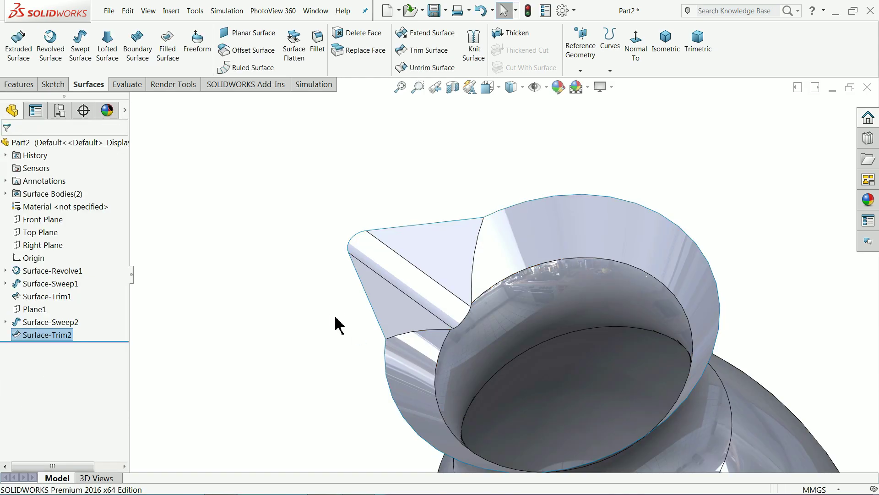
# View the trimmed jug isometrically and turn off RealView Graphics.
pyautogui.moveTo(338, 324)
pyautogui.mouseDown(button='middle')
pyautogui.moveTo(380, 324)
pyautogui.moveTo(373, 268)
pyautogui.moveTo(375, 310)
pyautogui.moveTo(344, 320)
pyautogui.moveTo(353, 320)
pyautogui.mouseUp(button='middle')
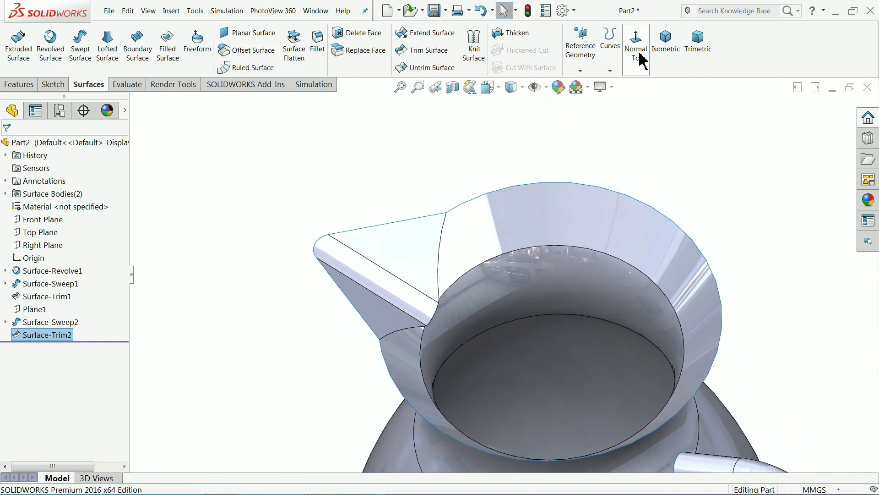
pyautogui.click(680, 59)
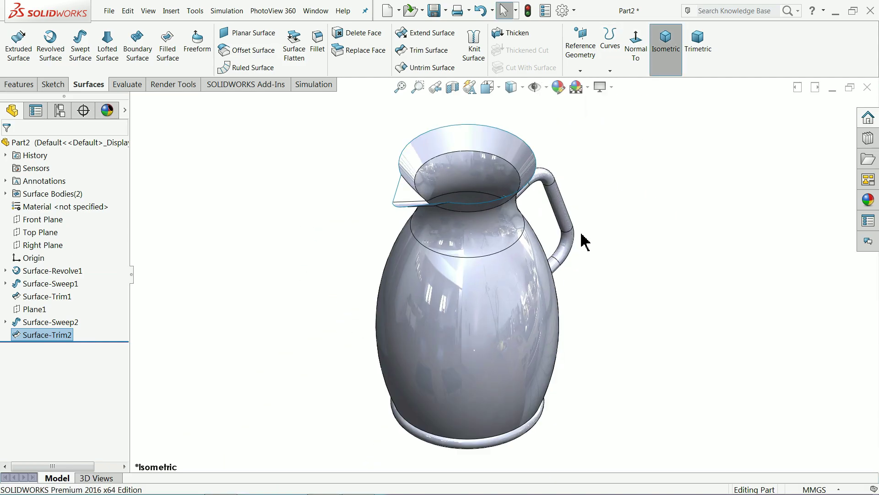
pyautogui.moveTo(537, 280); pyautogui.dragTo(418, 300, button='middle')
pyautogui.click(312, 248)
pyautogui.click(609, 87)
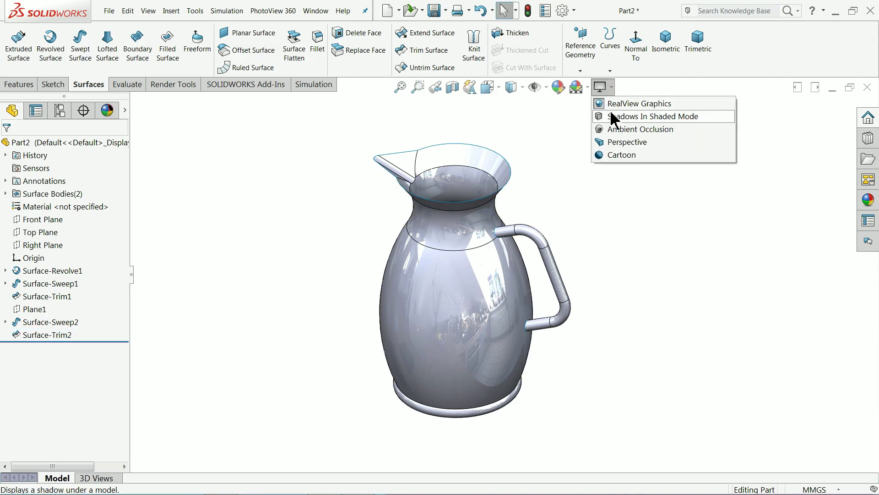
pyautogui.click(627, 103)
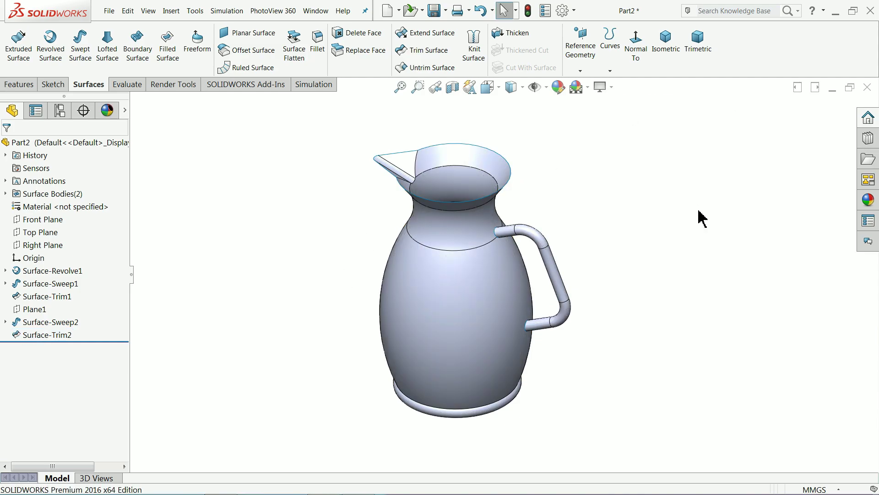
# Apply the Yellow appearance to the whole jug.
pyautogui.click(868, 200)
pyautogui.click(799, 422)
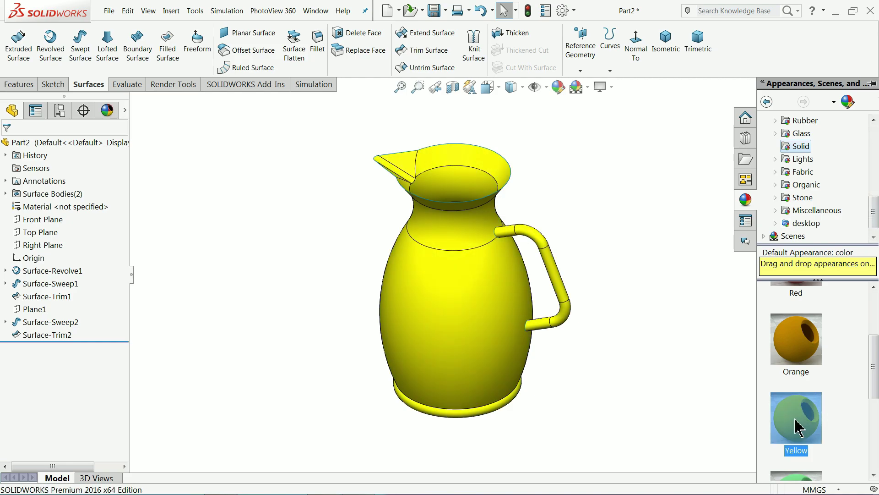
pyautogui.moveTo(548, 209)
pyautogui.mouseDown(button='middle')
pyautogui.moveTo(554, 203)
pyautogui.moveTo(550, 211)
pyautogui.mouseUp(button='middle')
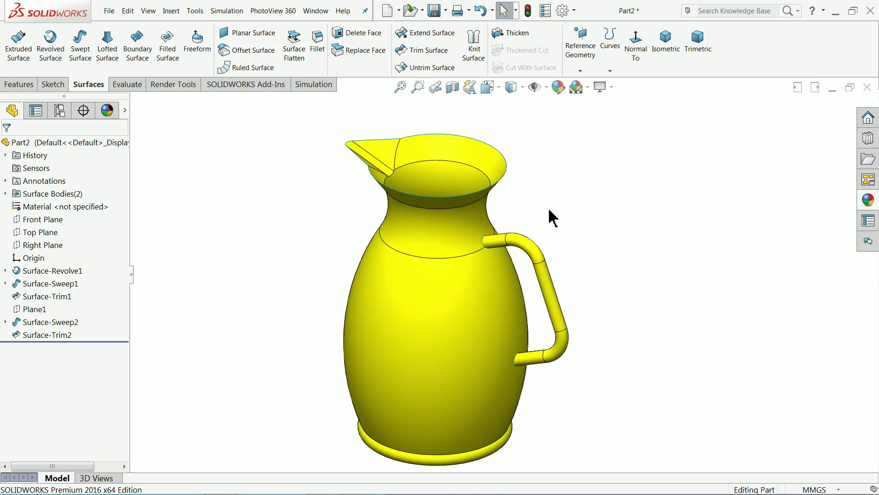
# Start a Thicken on the jug surface, then cancel it.
pyautogui.click(518, 33)
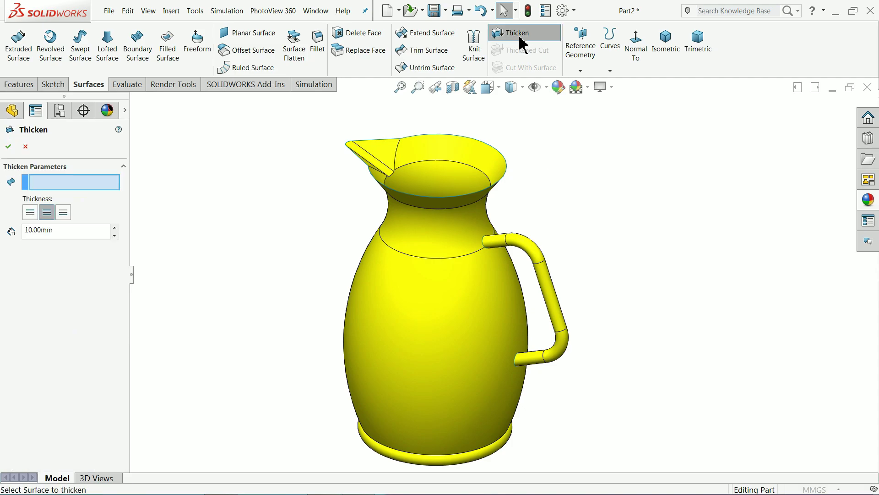
pyautogui.click(424, 310)
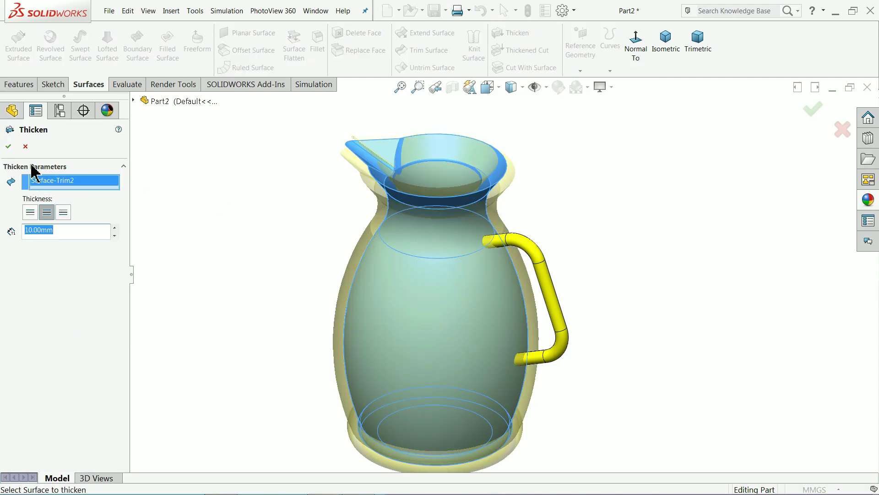
pyautogui.click(26, 146)
pyautogui.moveTo(511, 275); pyautogui.dragTo(486, 277, button='middle')
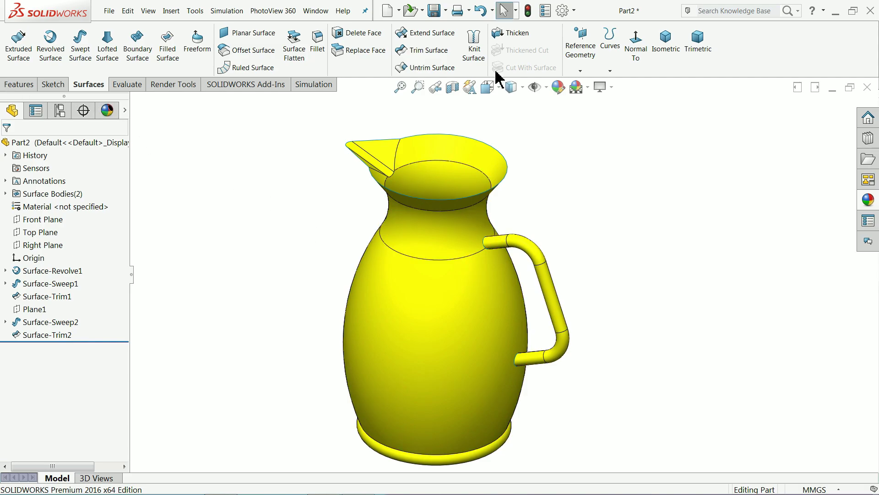
# Thicken Surface-Trim2 by 1.00mm into a solid body.
pyautogui.click(513, 32)
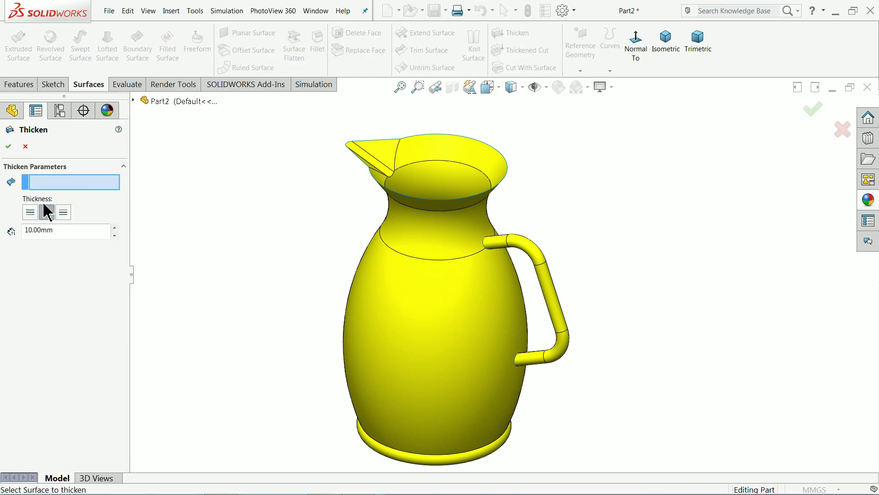
pyautogui.moveTo(80, 233); pyautogui.dragTo(3, 229)
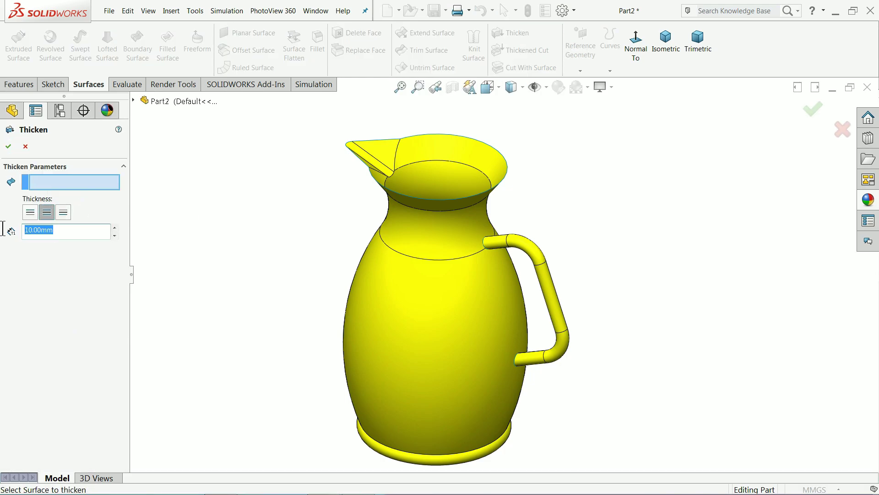
pyautogui.write('1')
pyautogui.press('Return')
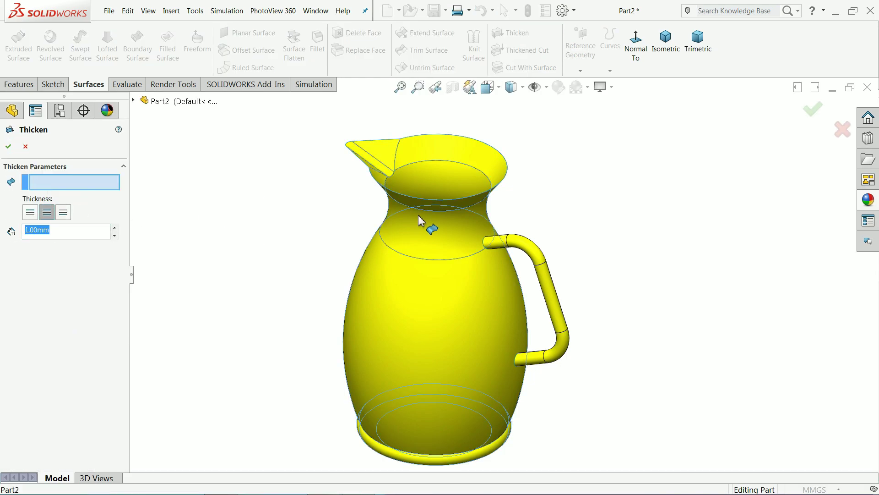
pyautogui.click(420, 221)
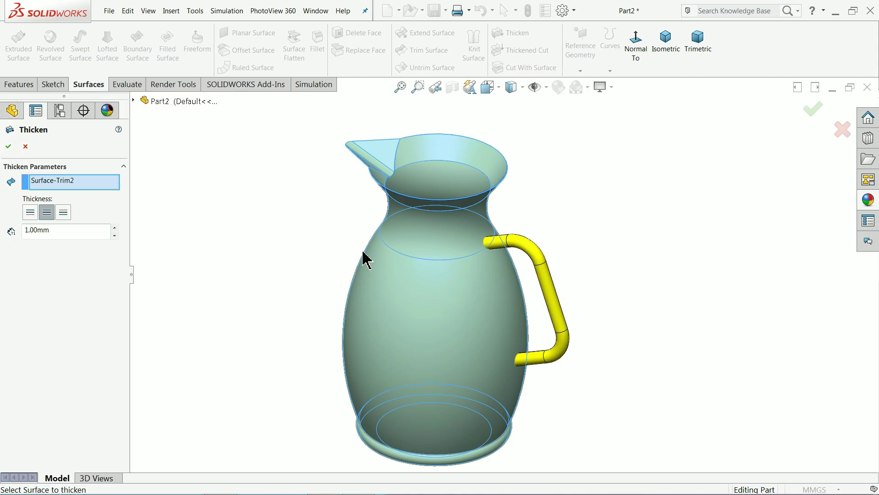
pyautogui.click(9, 146)
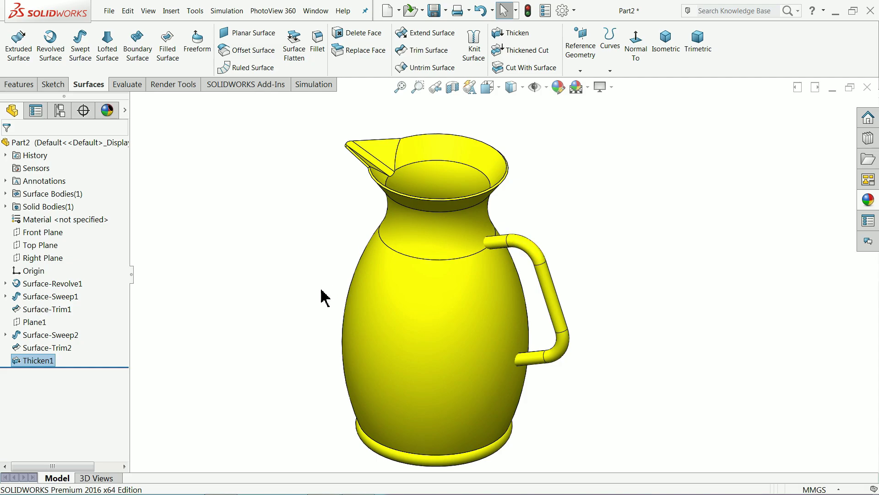
pyautogui.moveTo(323, 298)
pyautogui.mouseDown(button='middle')
pyautogui.moveTo(334, 232)
pyautogui.moveTo(320, 184)
pyautogui.moveTo(311, 300)
pyautogui.moveTo(314, 265)
pyautogui.moveTo(302, 287)
pyautogui.mouseUp(button='middle')
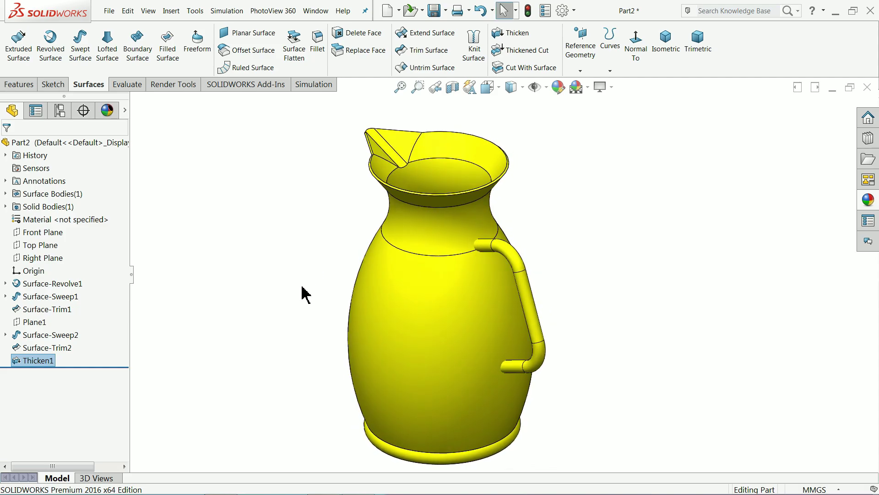
pyautogui.click(261, 315)
pyautogui.scroll(2, 506, 329)
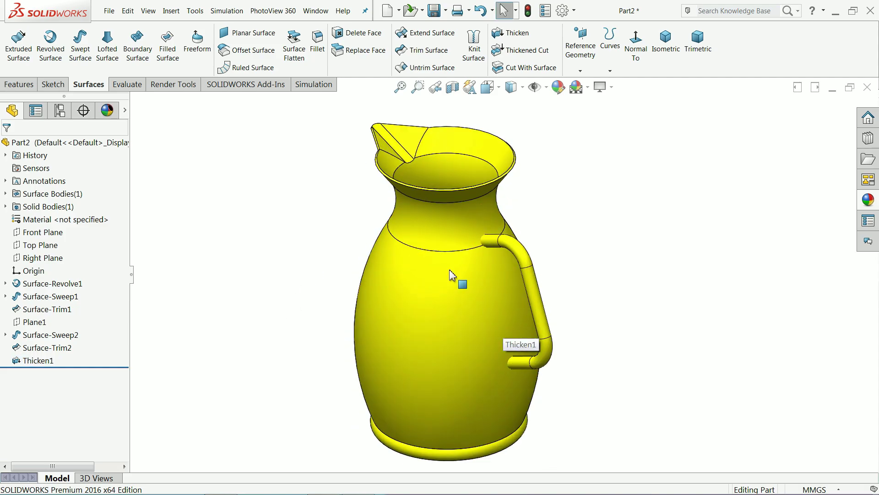